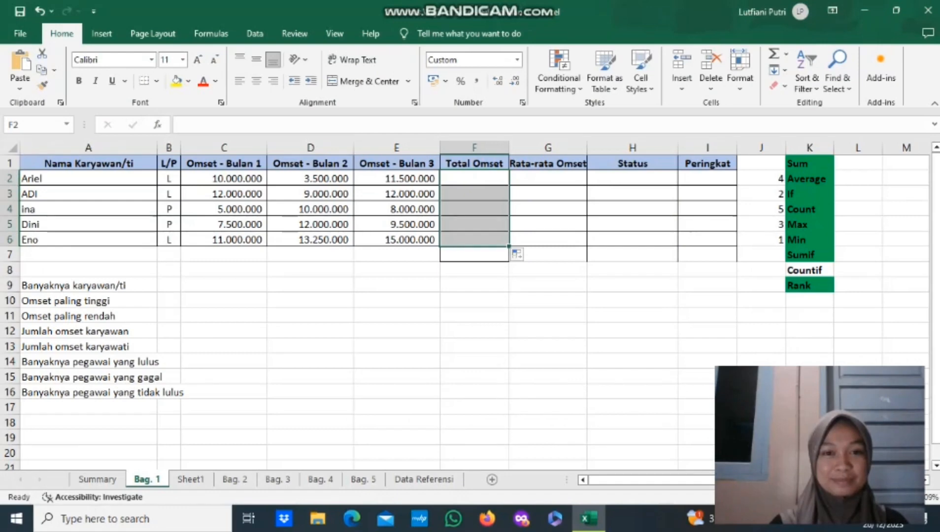
# - Calculate Total Omset in F2 with SUM over C2:E2 and fill the formula down to F6
pyautogui.click(474, 178)
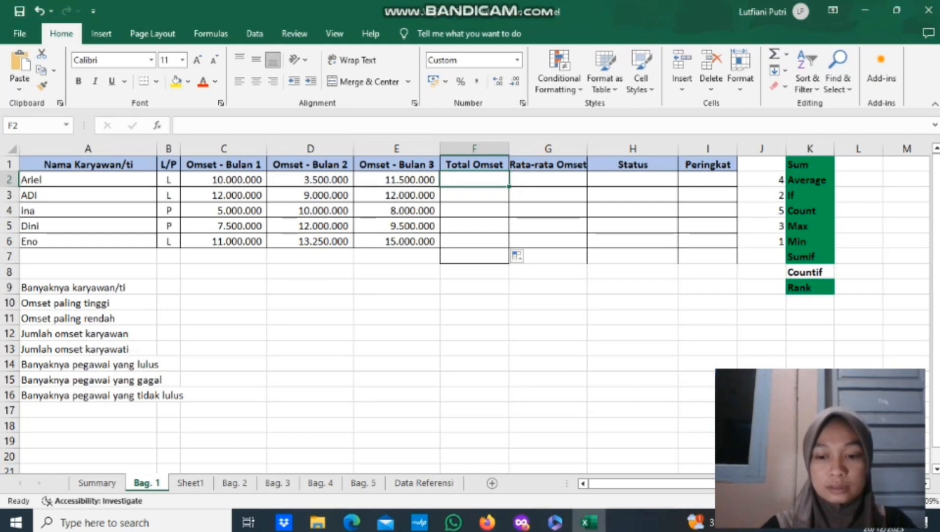
pyautogui.write('=su')
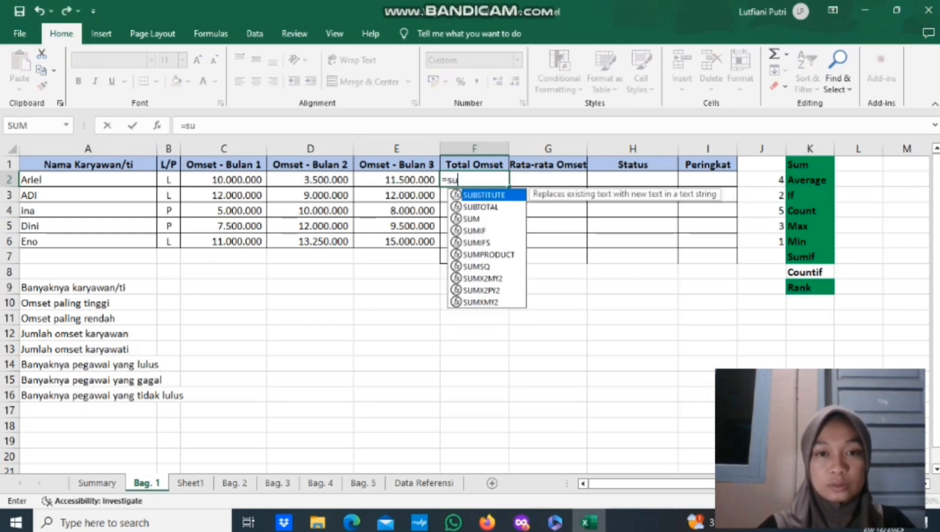
pyautogui.write('m')
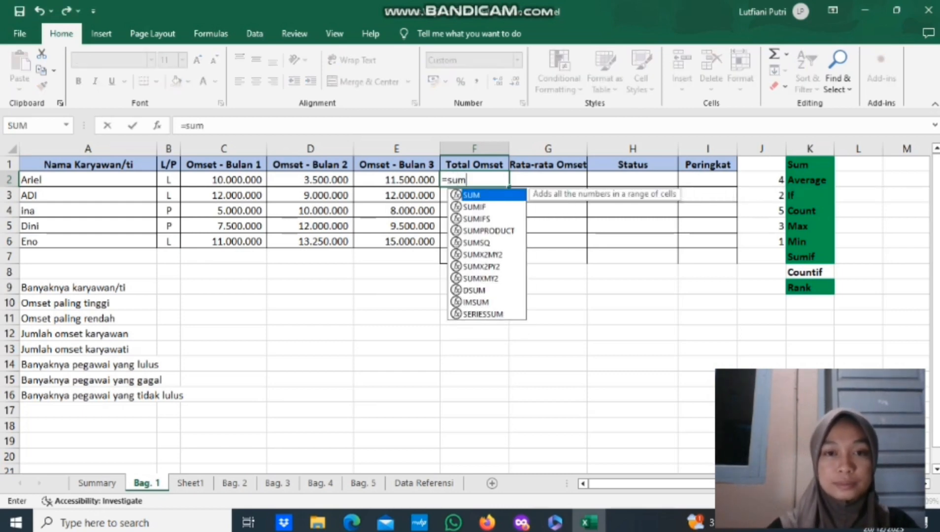
pyautogui.press('Tab')
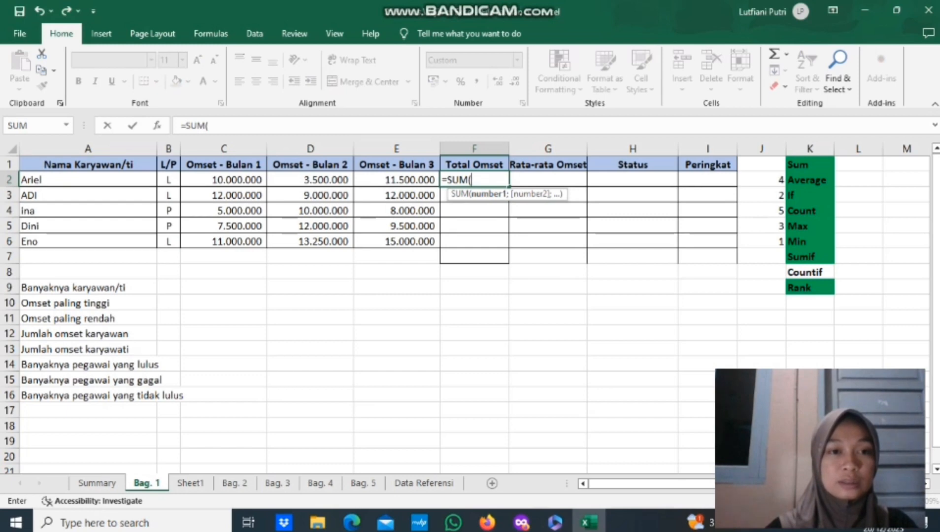
pyautogui.moveTo(217, 179); pyautogui.dragTo(404, 180)
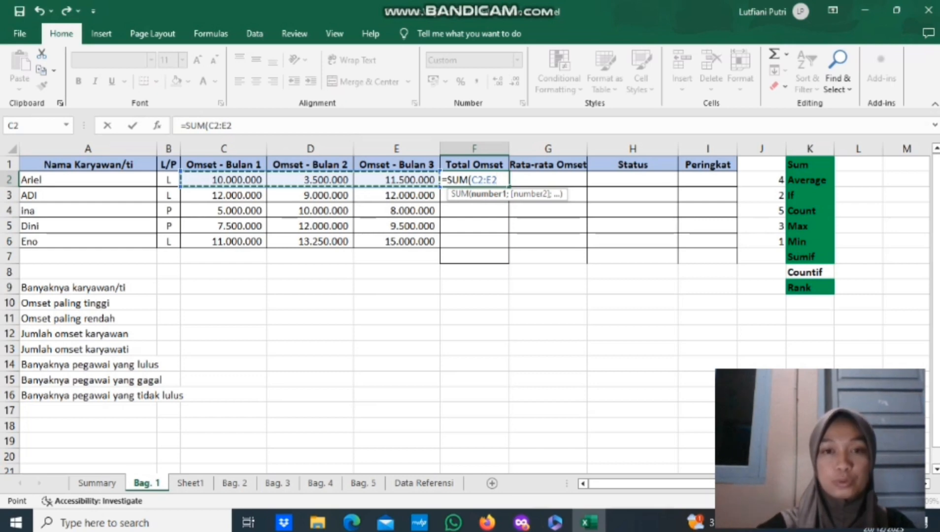
pyautogui.write(')')
pyautogui.press('Return')
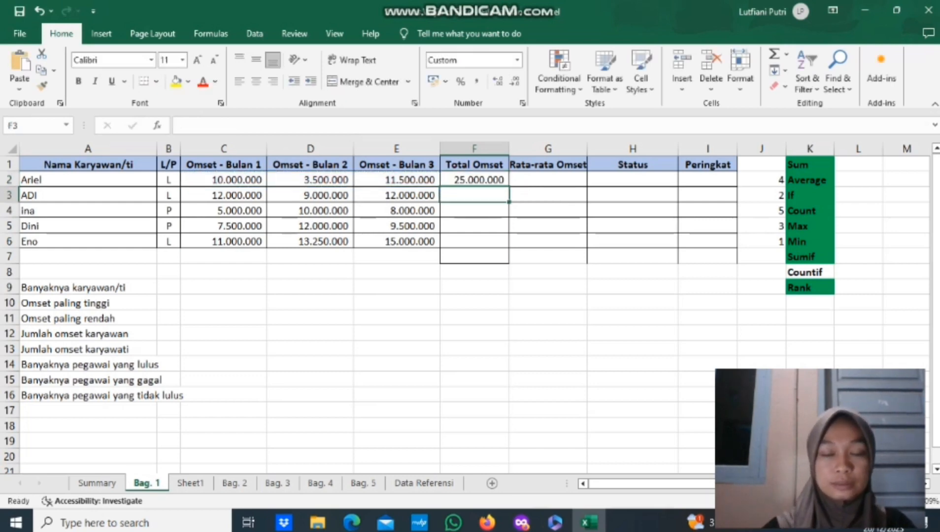
pyautogui.press('Up')
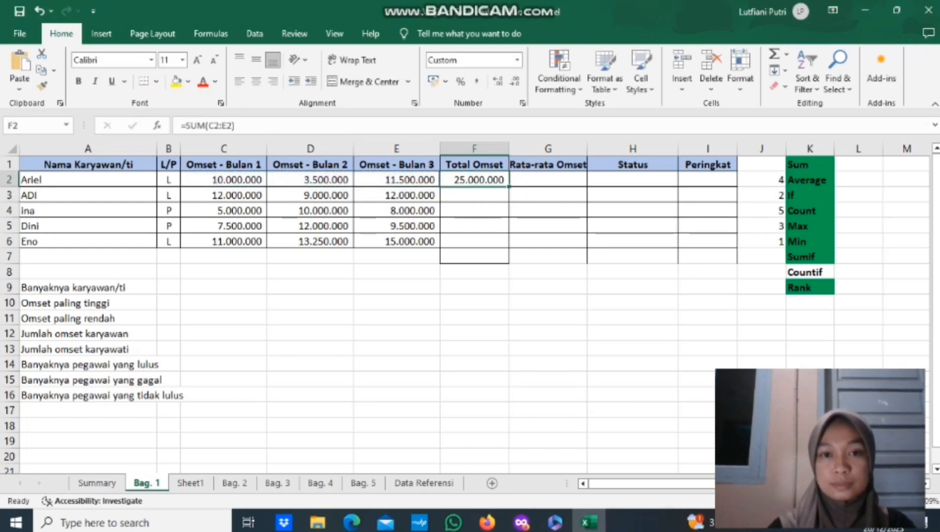
pyautogui.moveTo(509, 187); pyautogui.dragTo(493, 243)
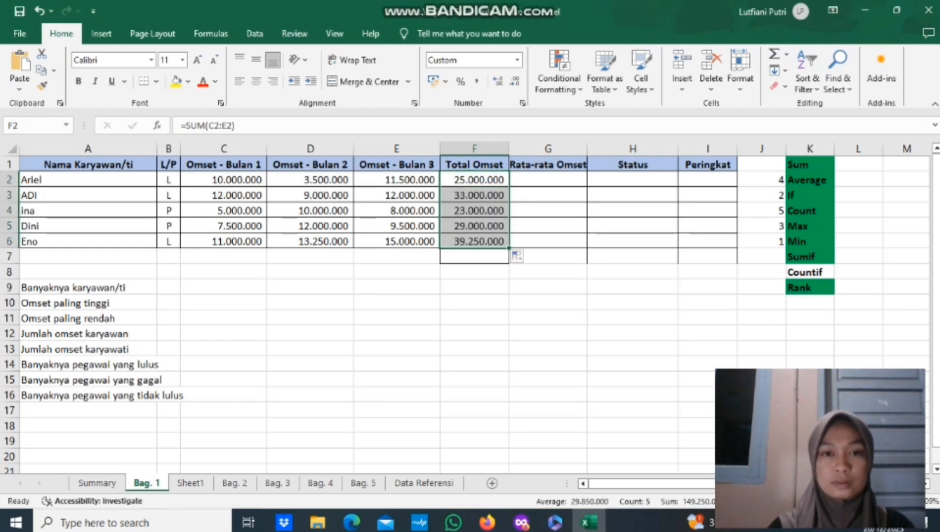
# - Calculate Rata-rata Omset in G2 with AVERAGE over C2:E2 and fill the formula down to G6
pyautogui.click(548, 241)
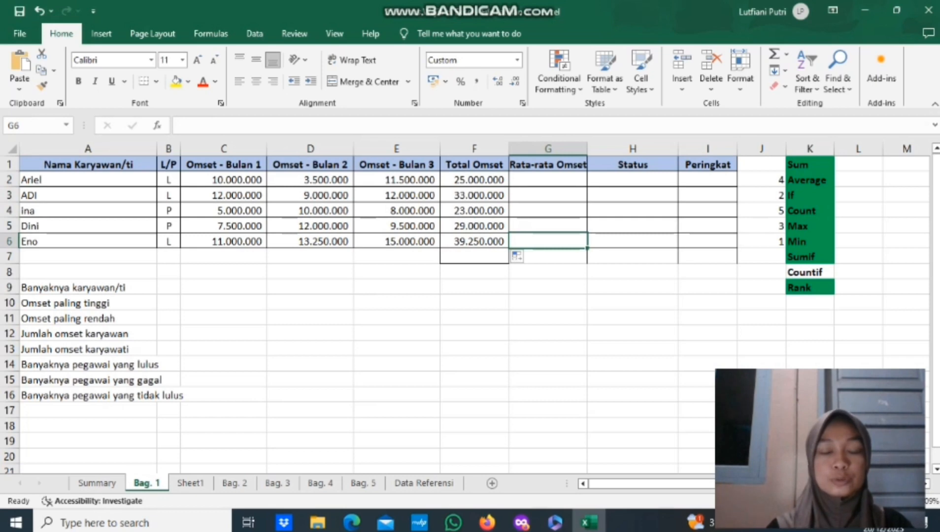
pyautogui.click(548, 180)
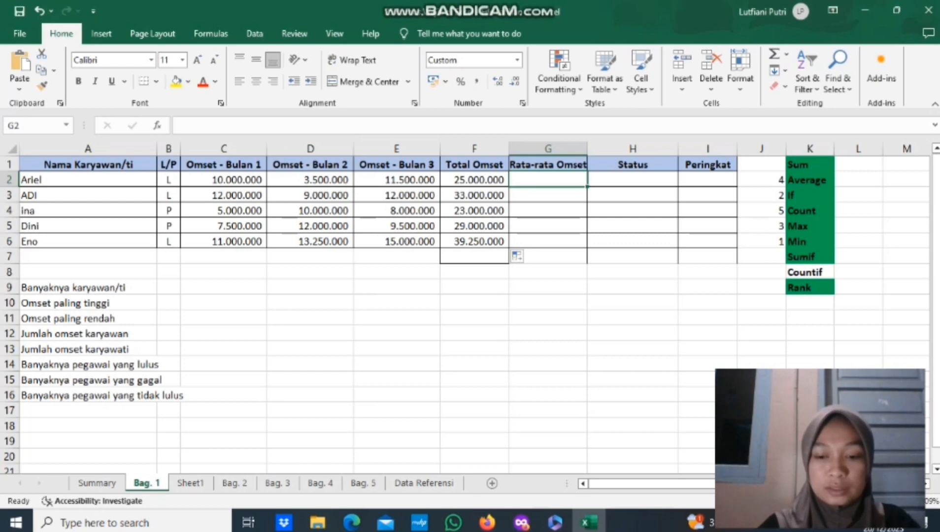
pyautogui.write('=av')
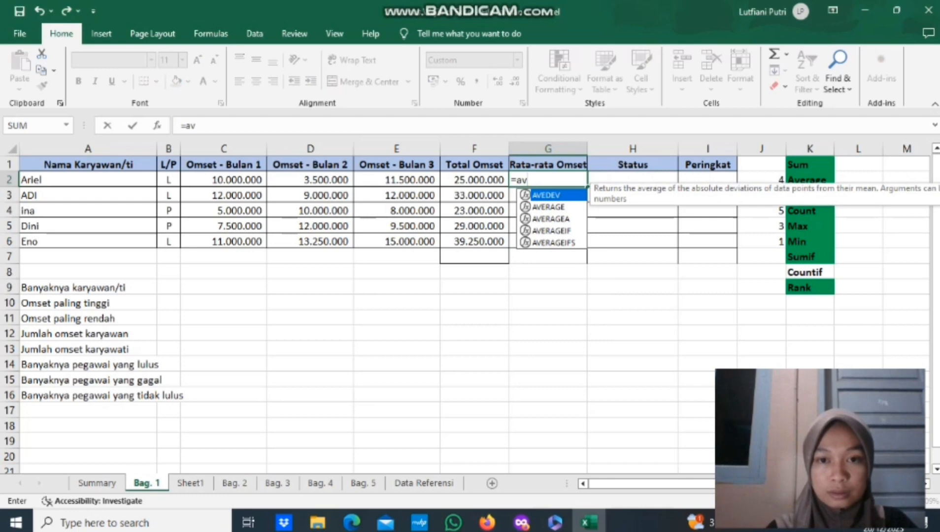
pyautogui.press('Down')
pyautogui.press('Tab')
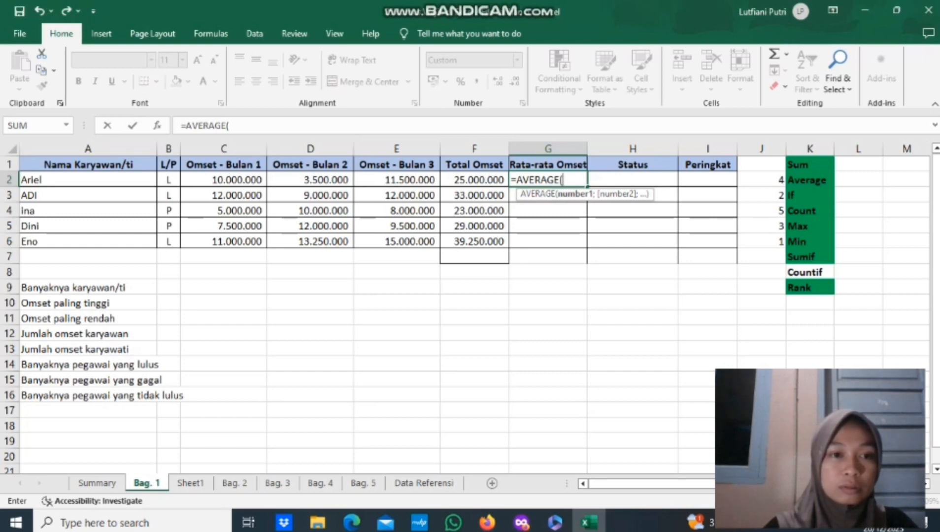
pyautogui.moveTo(227, 180); pyautogui.dragTo(372, 182)
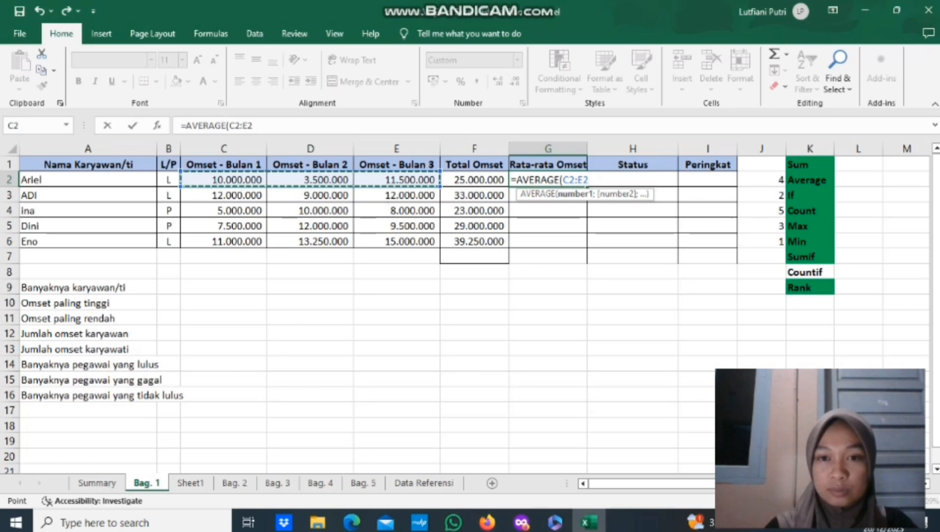
pyautogui.write(')')
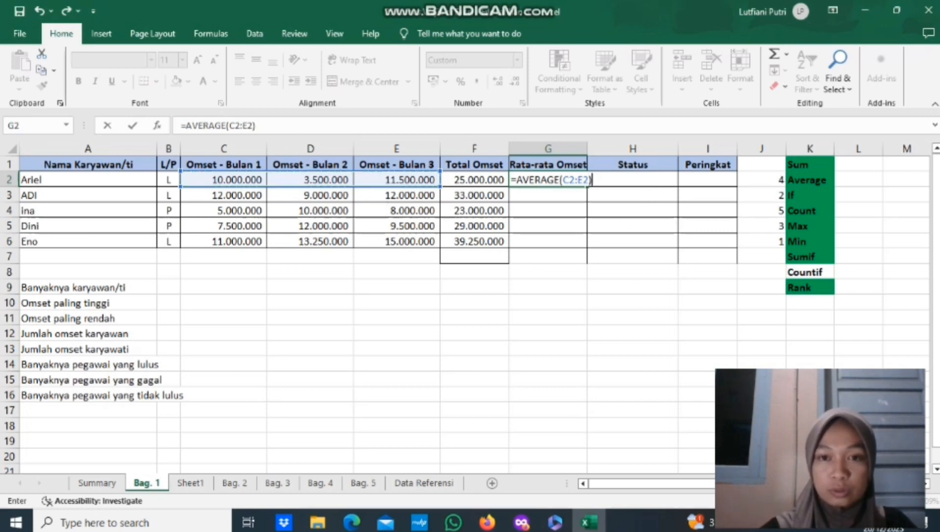
pyautogui.press('Return')
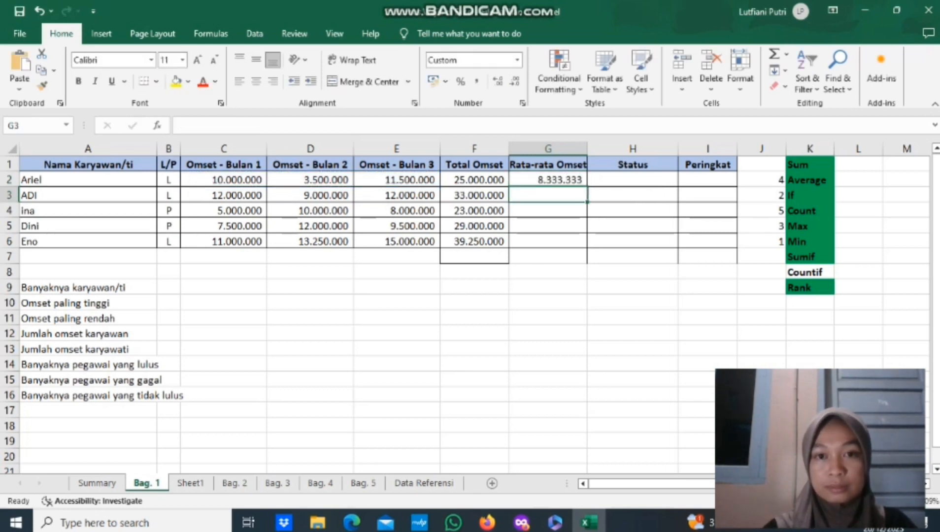
pyautogui.click(548, 179)
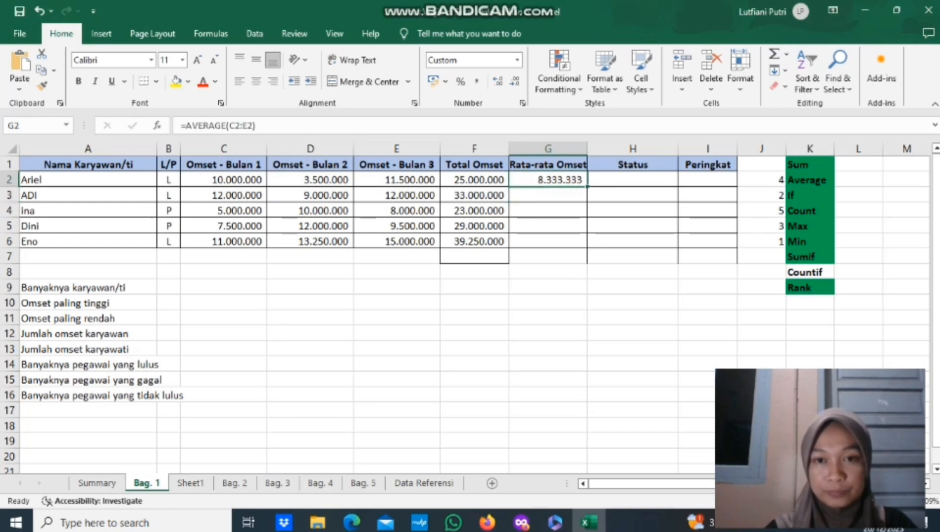
pyautogui.moveTo(586, 187); pyautogui.dragTo(587, 246)
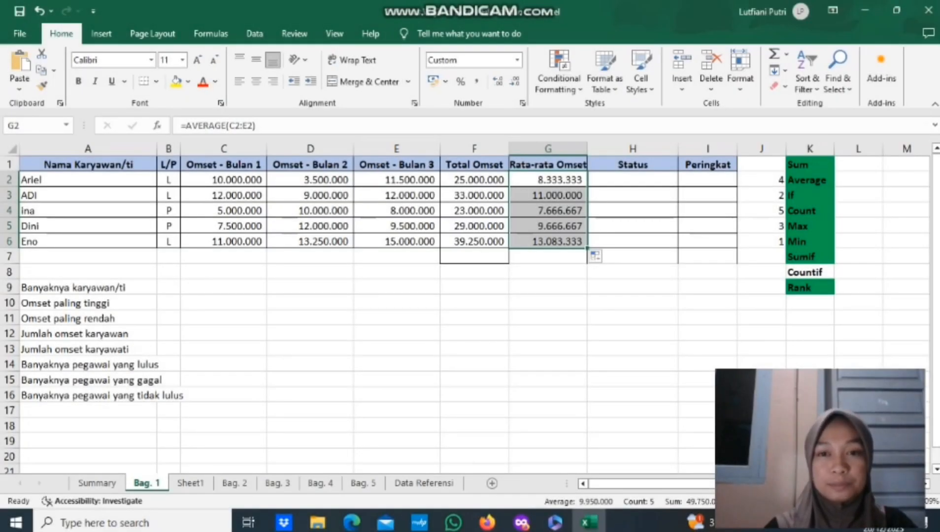
pyautogui.click(633, 180)
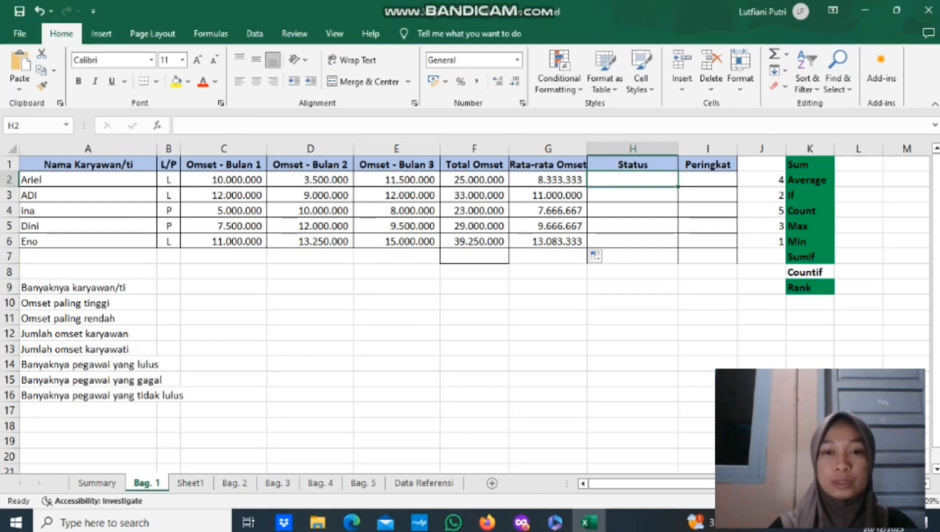
pyautogui.write('=if')
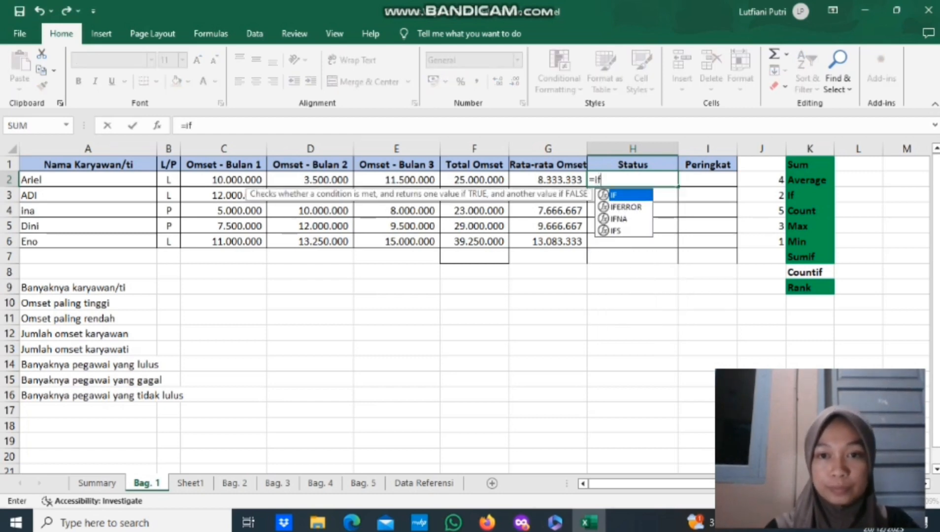
pyautogui.press('Tab')
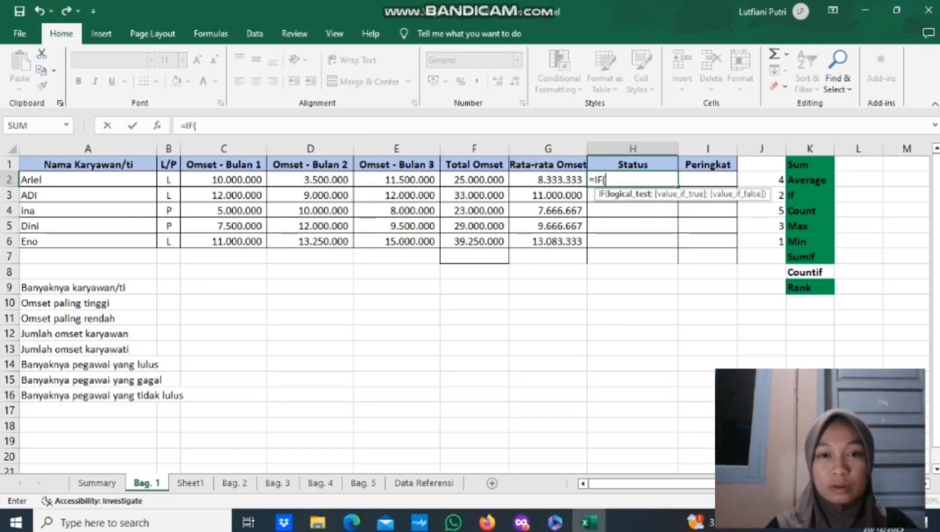
pyautogui.click(474, 180)
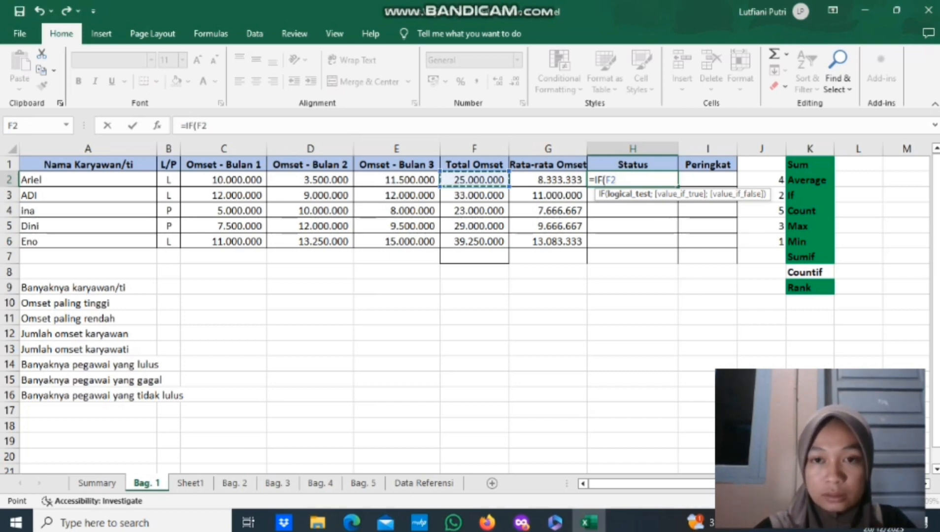
pyautogui.write(';')
pyautogui.press('BackSpace')
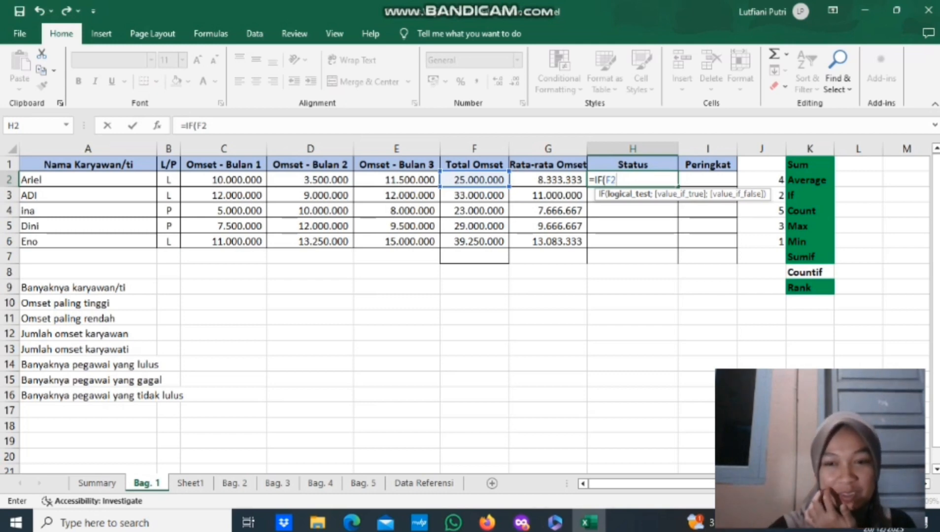
pyautogui.press('BackSpace')
pyautogui.press('BackSpace')
pyautogui.press('BackSpace')
pyautogui.press('BackSpace')
pyautogui.press('BackSpace')
pyautogui.press('BackSpace')
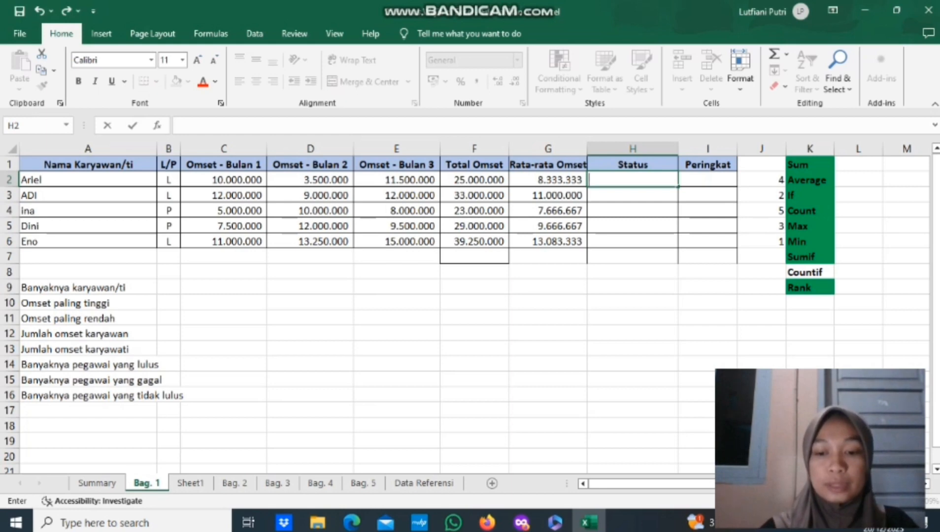
# - Start an IF formula in H2 testing whether the Total Omset in F2 is greater than 30000000
pyautogui.write('=if')
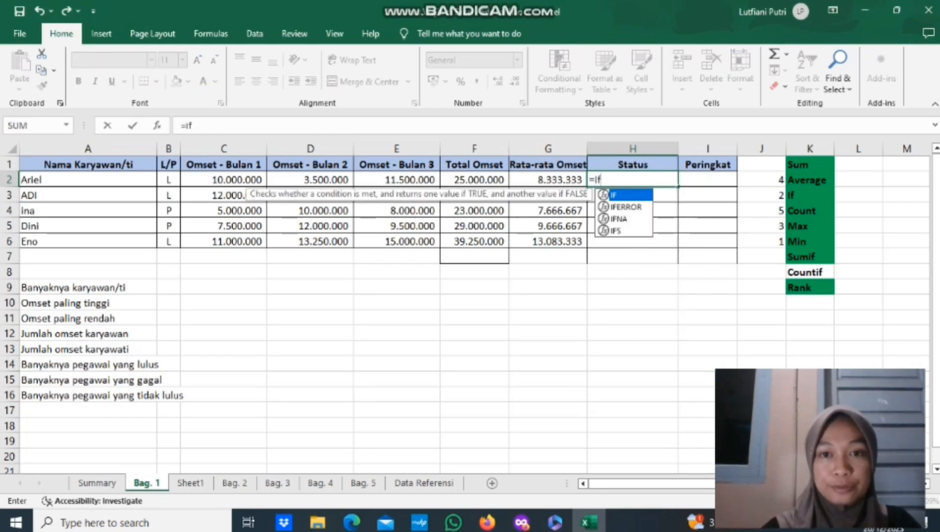
pyautogui.press('Tab')
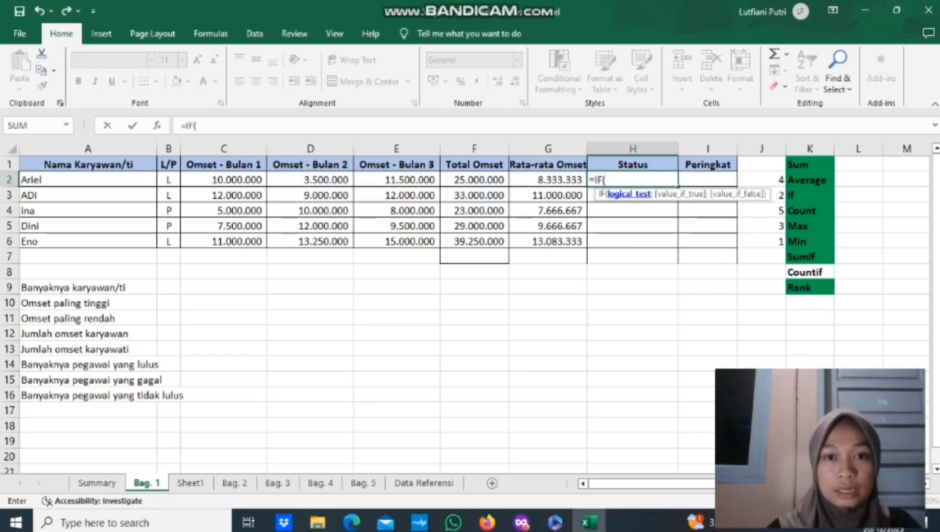
pyautogui.click(474, 179)
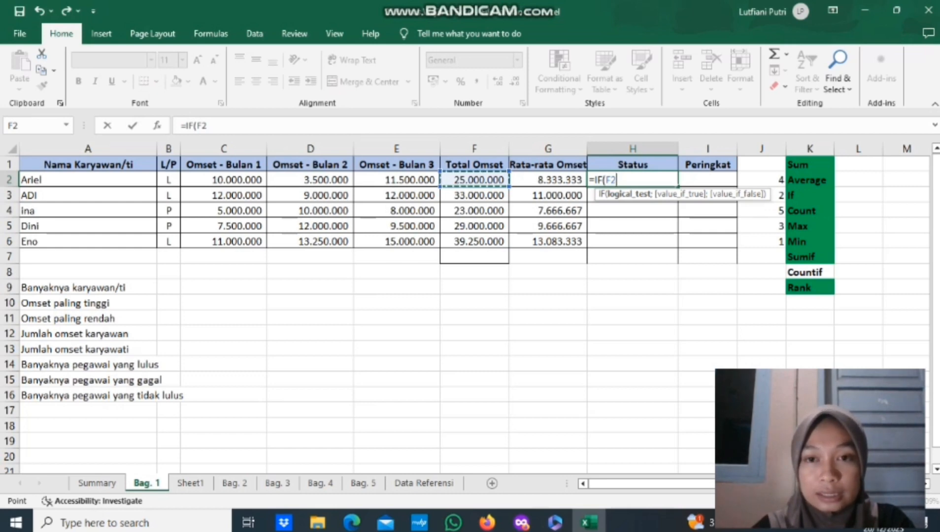
pyautogui.write(':F')
pyautogui.press('BackSpace')
pyautogui.press('BackSpace')
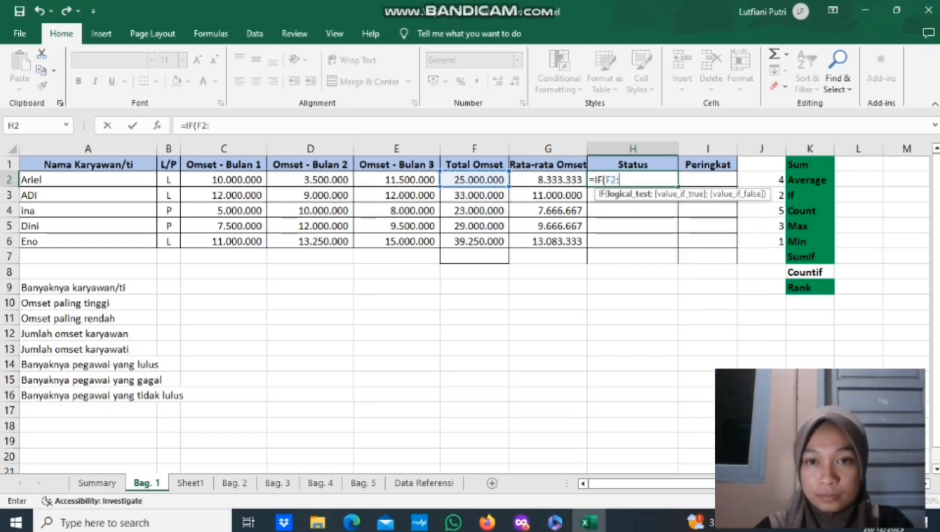
pyautogui.write('>')
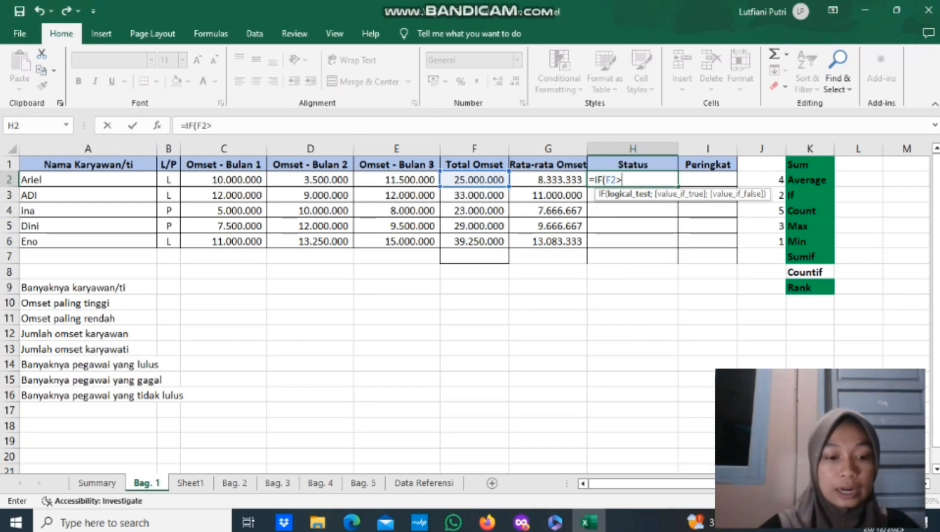
pyautogui.write('30')
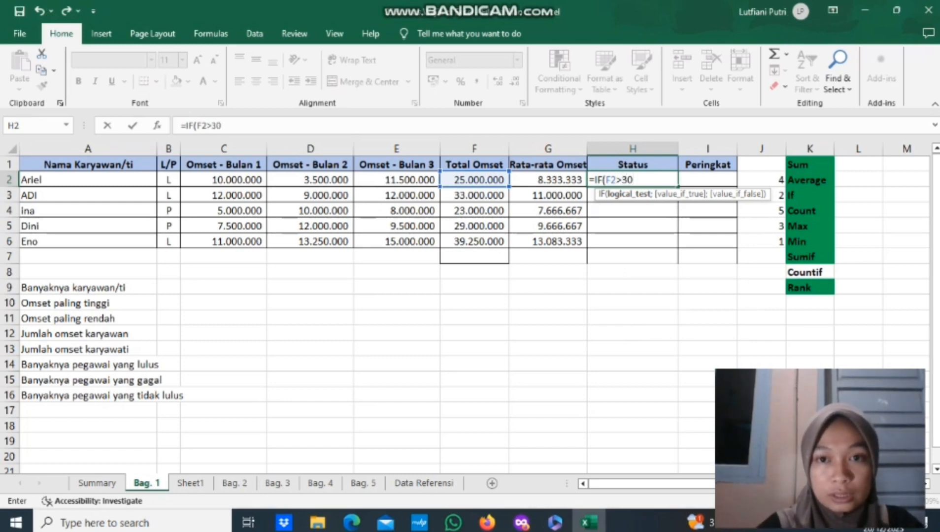
pyautogui.write('0000')
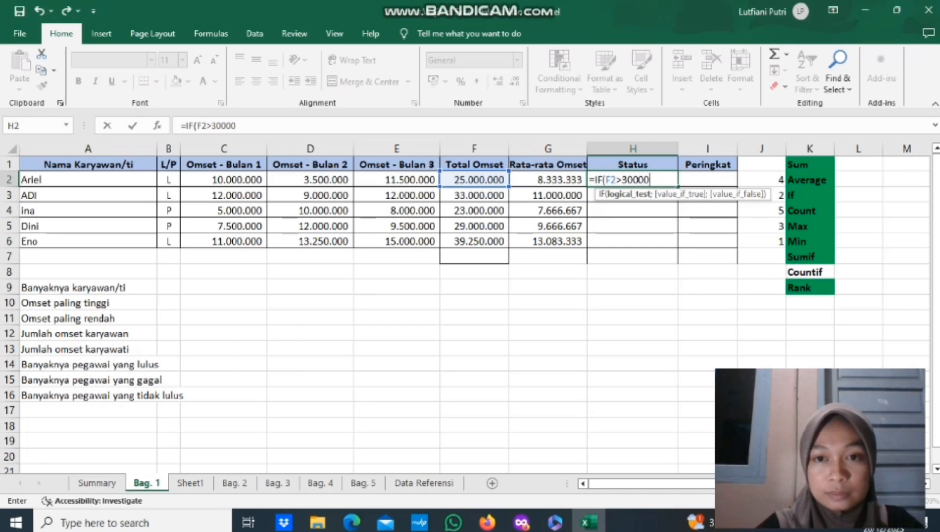
pyautogui.write('000')
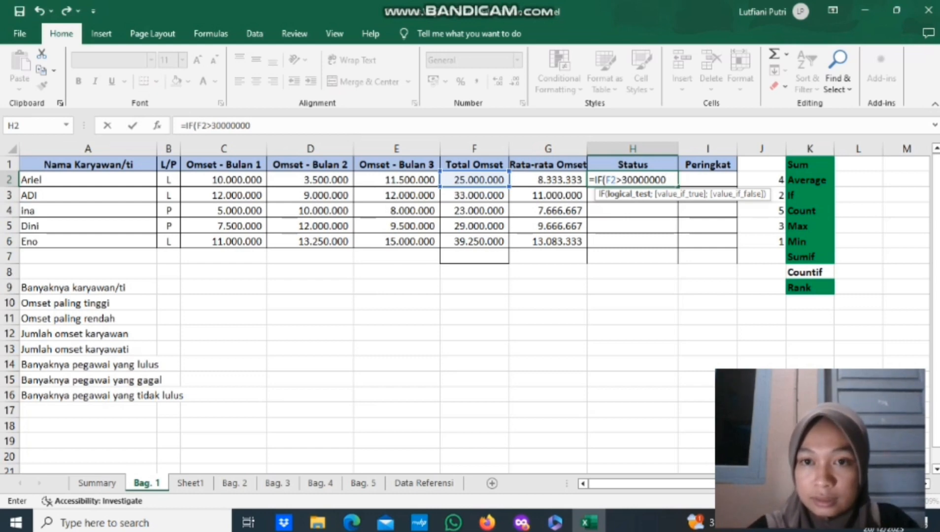
# - Complete the IF formula in H2 to return "lulus" when the test is true and "tidak lulus" when it is false
pyautogui.write(';')
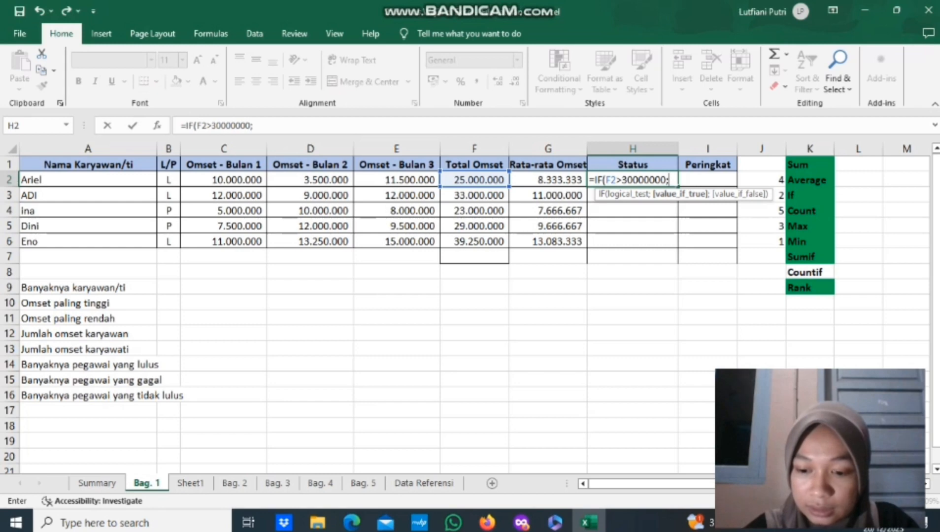
pyautogui.write('"l')
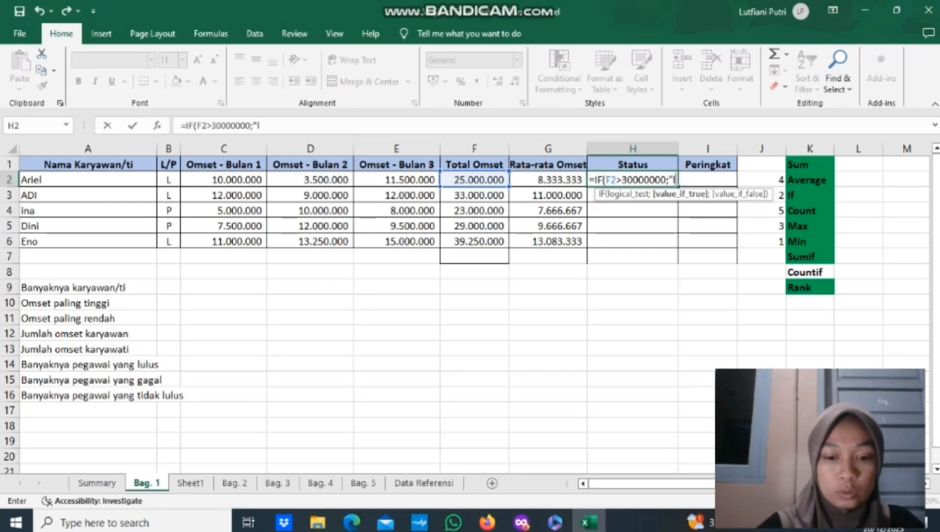
pyautogui.write('ulus')
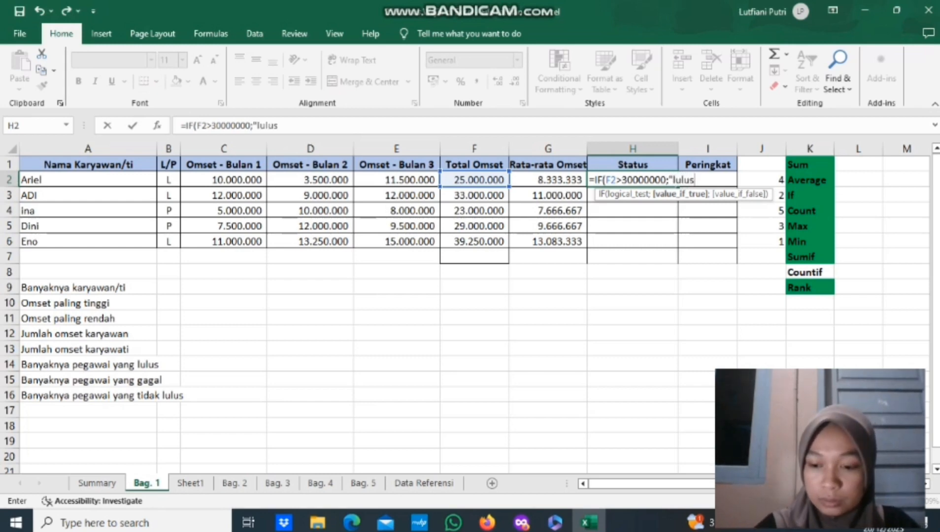
pyautogui.write('";')
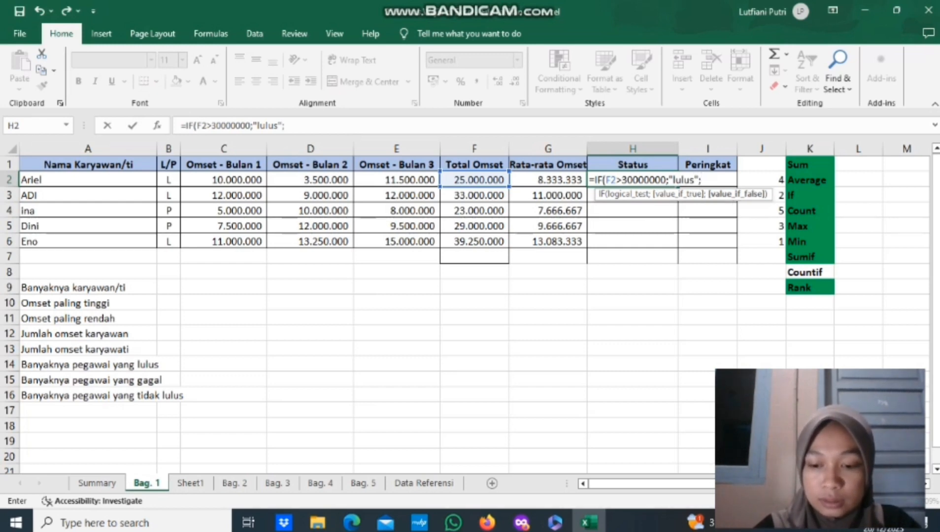
pyautogui.write('"ti')
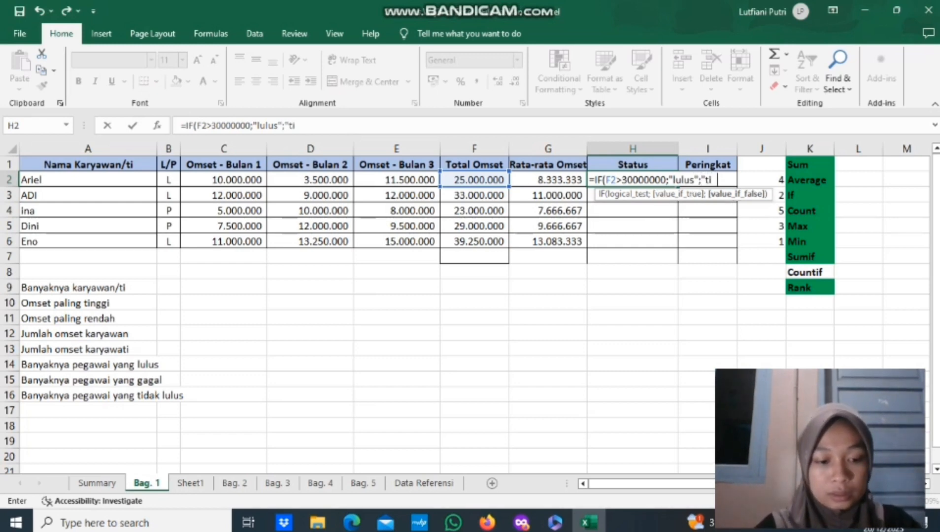
pyautogui.write('dak lul')
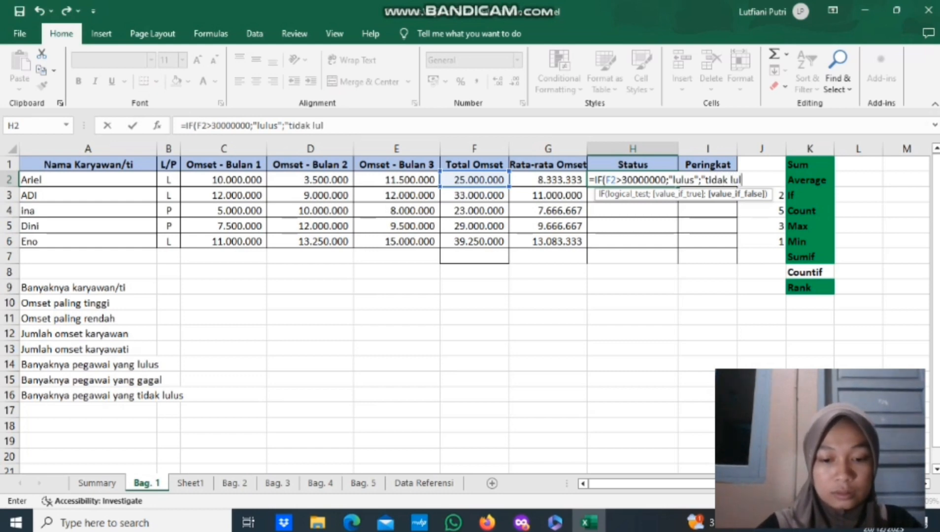
pyautogui.write('us"')
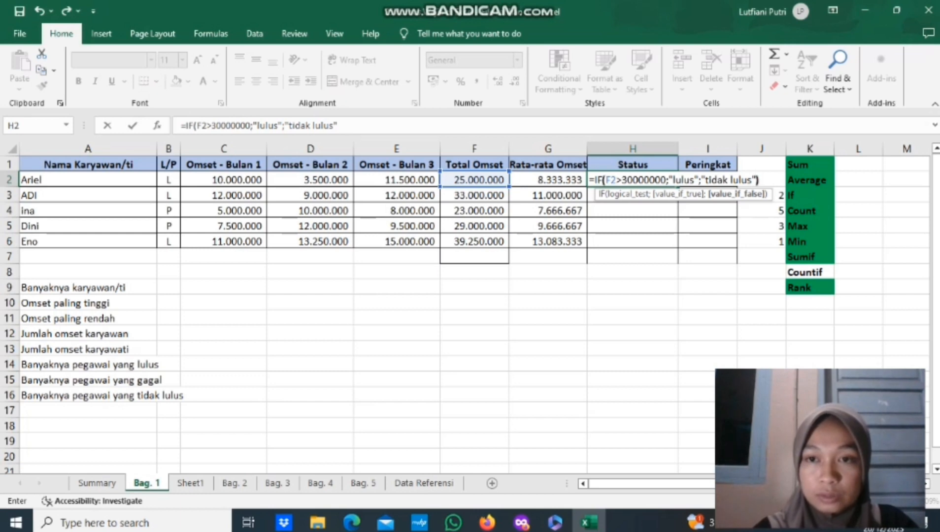
pyautogui.write(')')
pyautogui.press('Return')
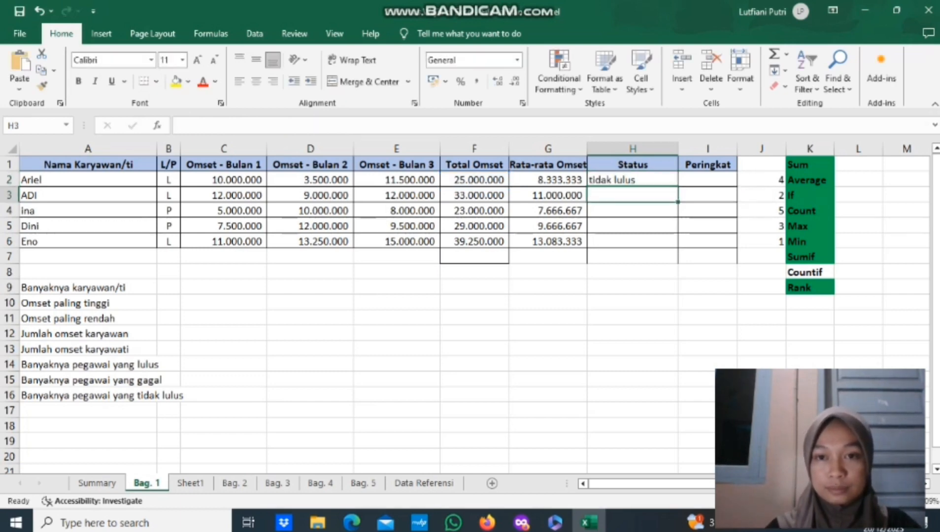
# - Fill the Status formula from H2 down to H6
pyautogui.click(633, 180)
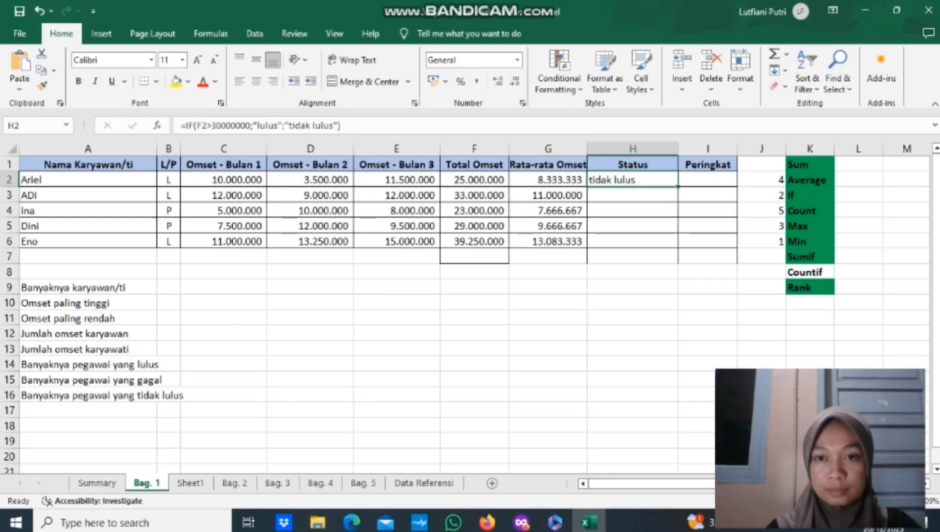
pyautogui.moveTo(678, 187); pyautogui.dragTo(678, 188)
pyautogui.moveTo(676, 200); pyautogui.dragTo(676, 245)
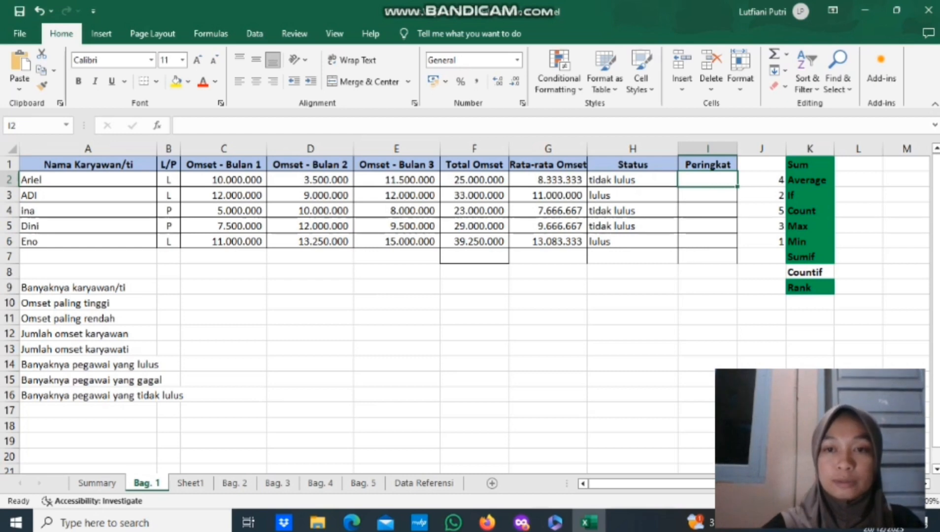
# - Calculate Peringkat in I2 with RANK of F2 against the absolute range $F$2:$F$6 and fill the formula down to I6
pyautogui.write('=rank')
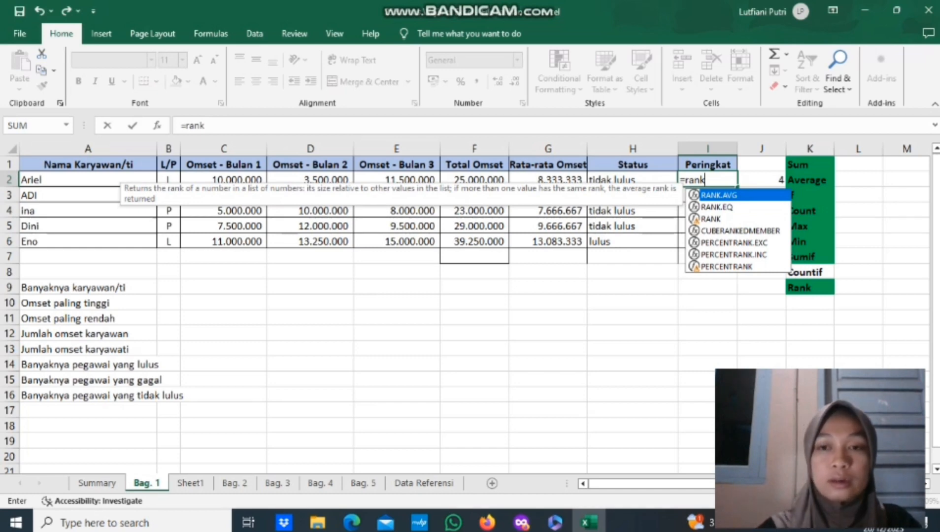
pyautogui.write('(')
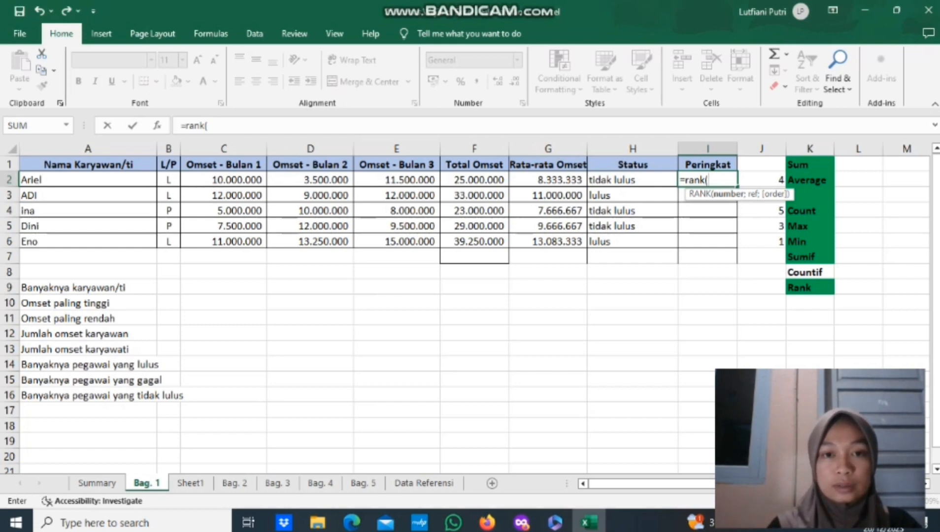
pyautogui.click(474, 180)
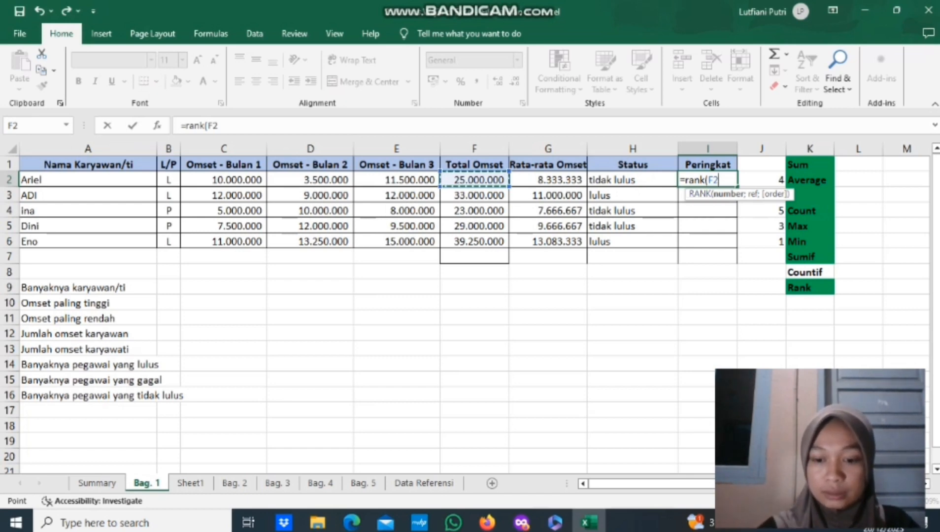
pyautogui.write(';')
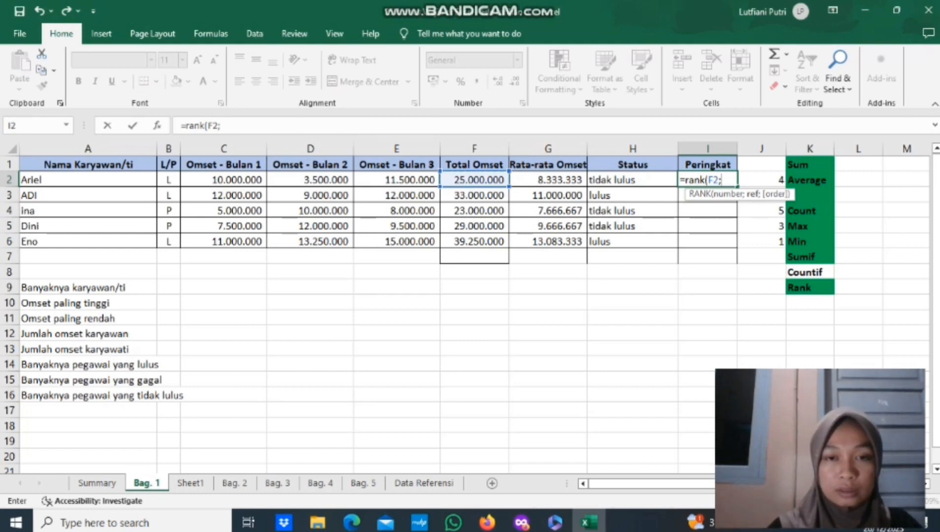
pyautogui.moveTo(474, 179); pyautogui.dragTo(487, 241)
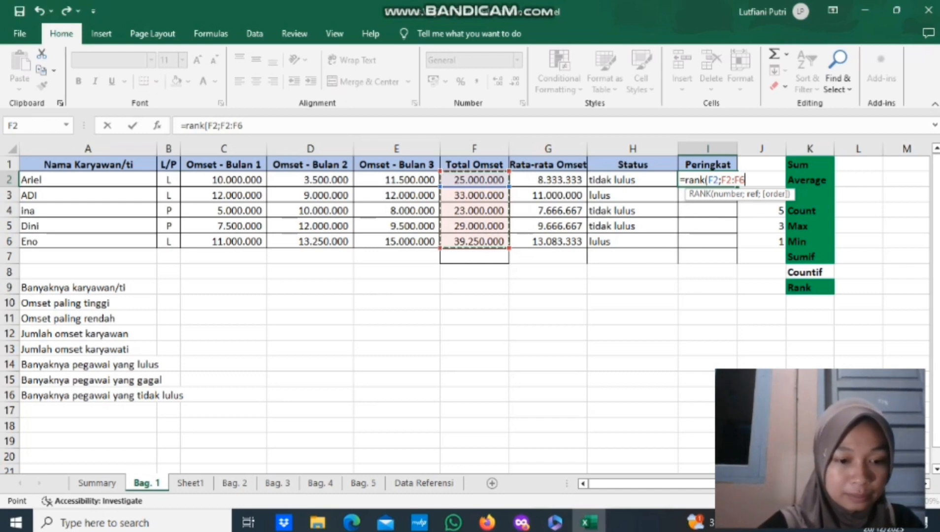
pyautogui.press('F4')
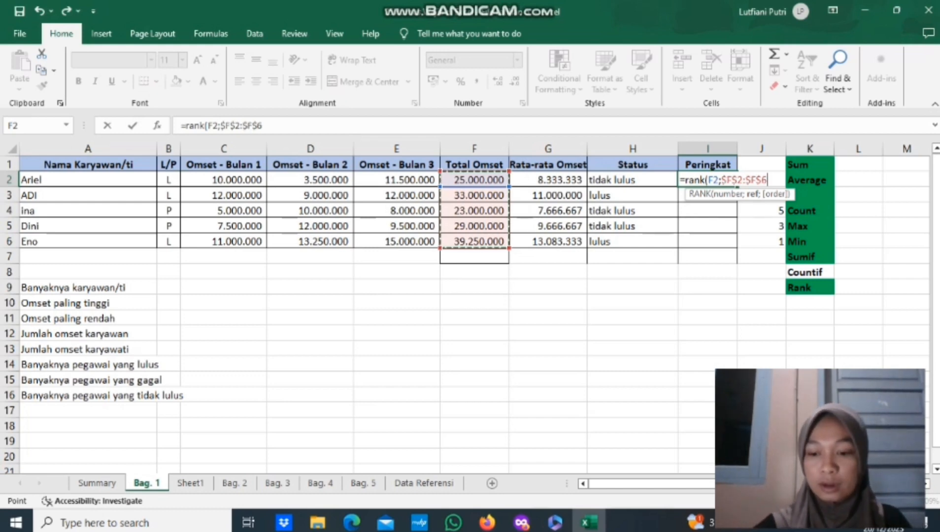
pyautogui.write(')')
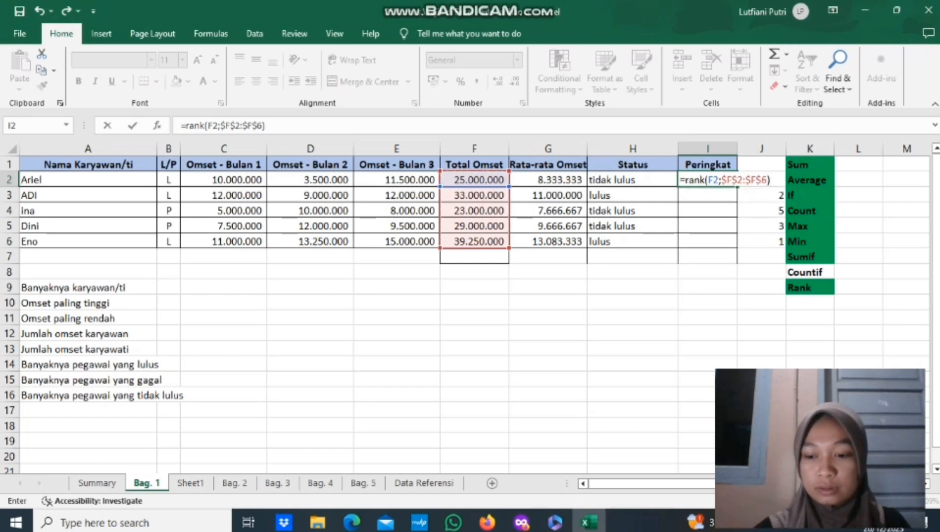
pyautogui.press('Return')
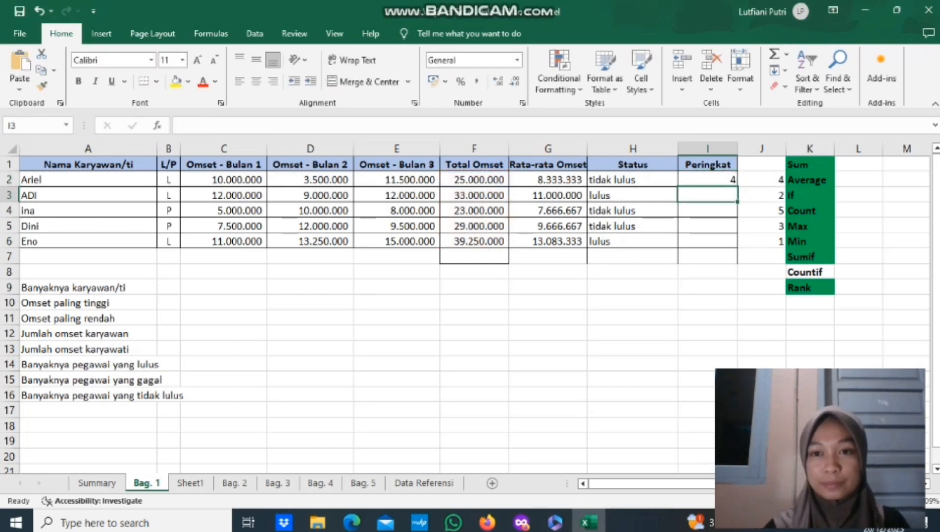
pyautogui.click(707, 180)
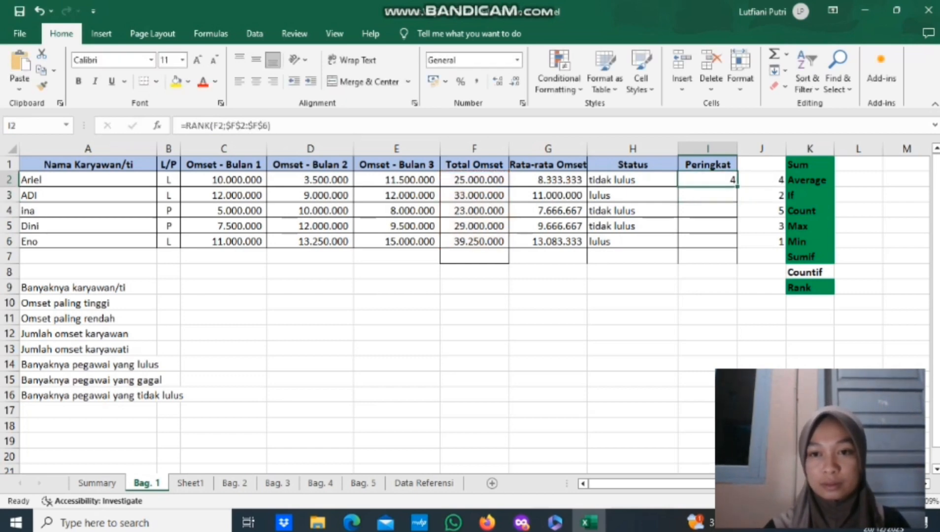
pyautogui.moveTo(737, 186); pyautogui.dragTo(738, 248)
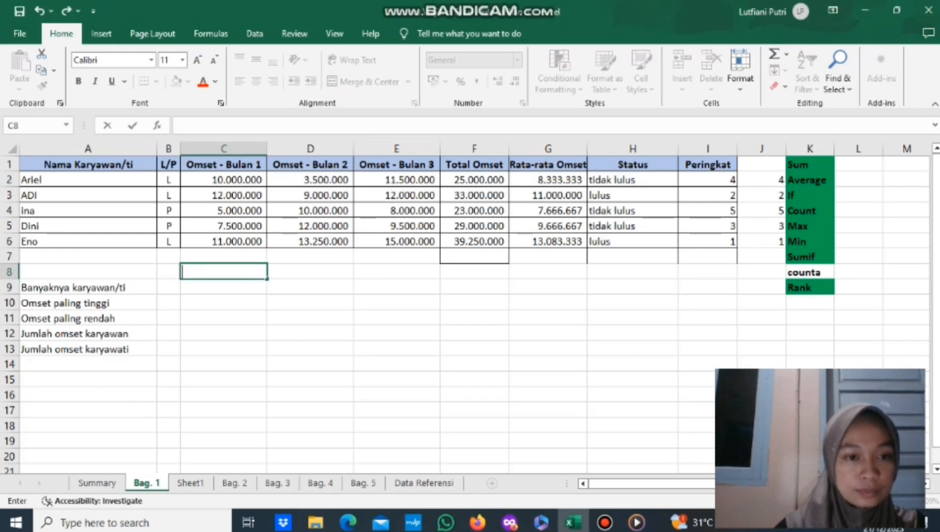
# - Calculate Banyaknya karyawan/ti in C9 with COUNT over F2:F6
pyautogui.press('Return')
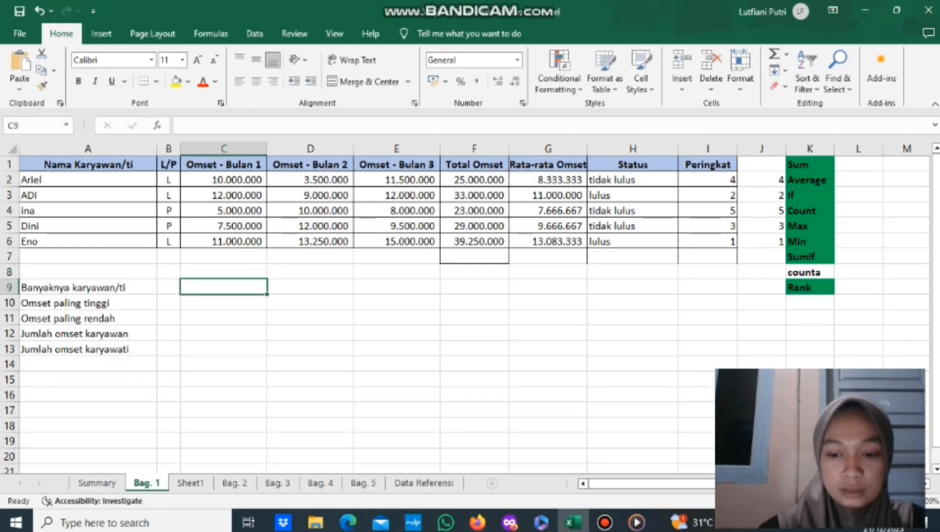
pyautogui.write('=')
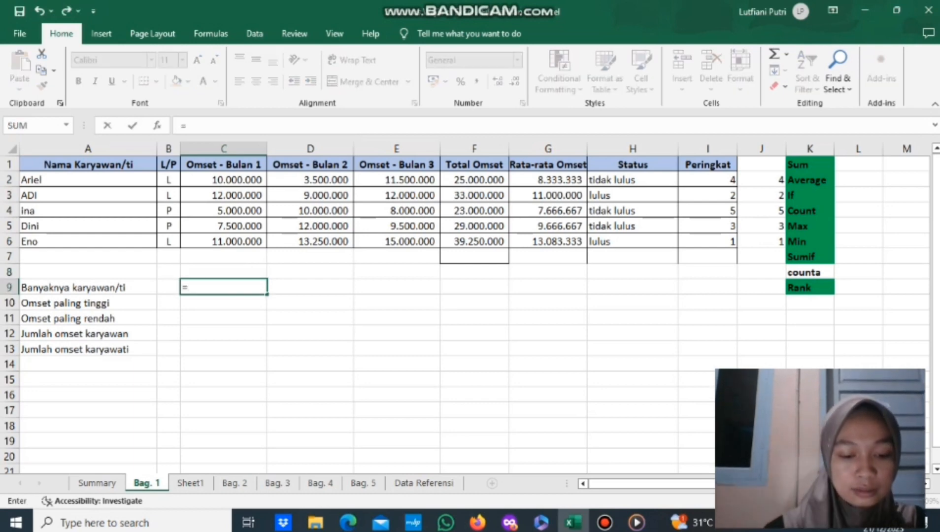
pyautogui.write('count')
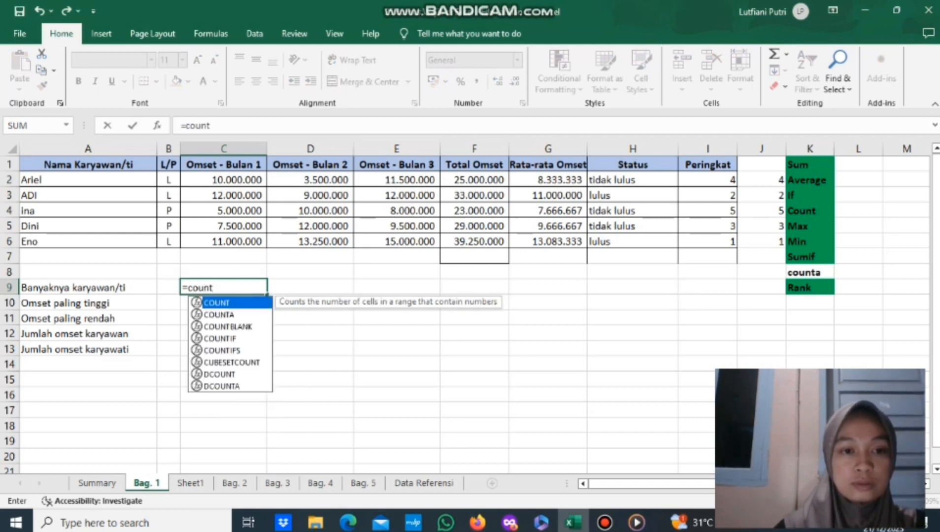
pyautogui.press('Tab')
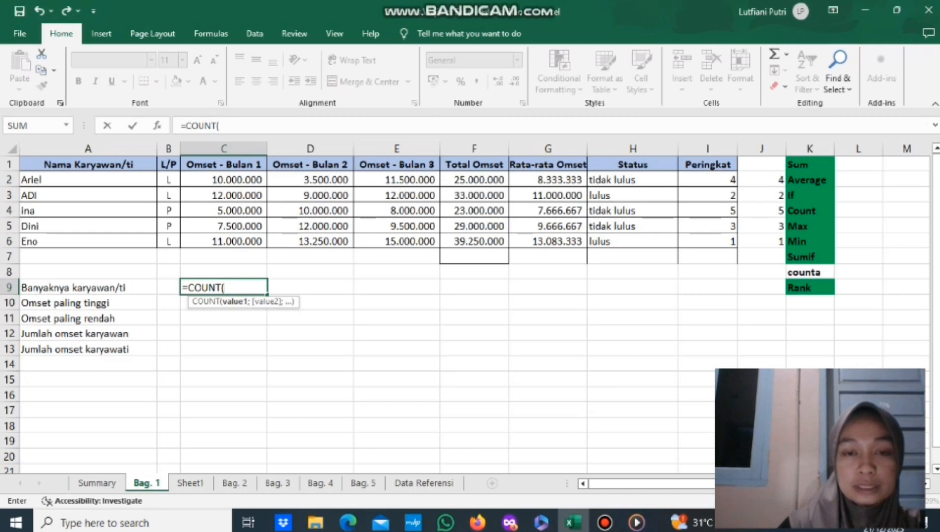
pyautogui.moveTo(474, 179); pyautogui.dragTo(474, 243)
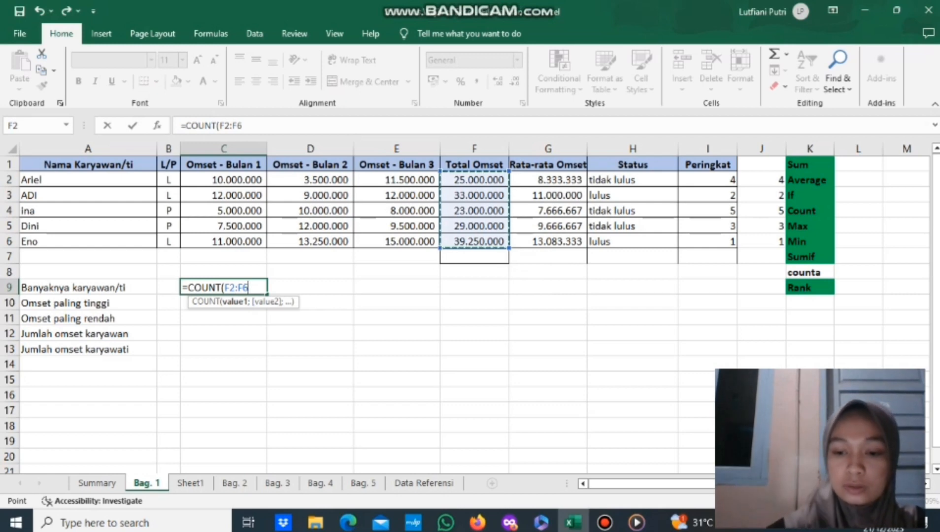
pyautogui.write(')')
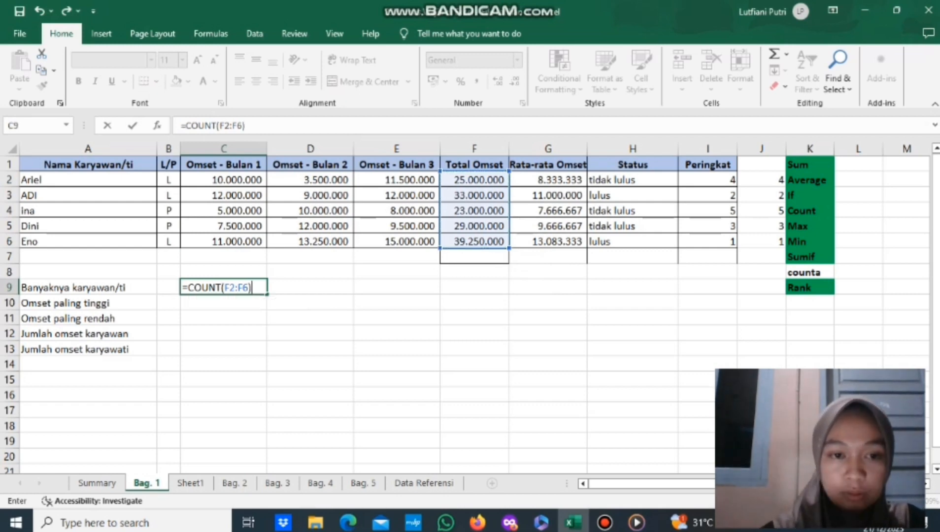
pyautogui.press('Return')
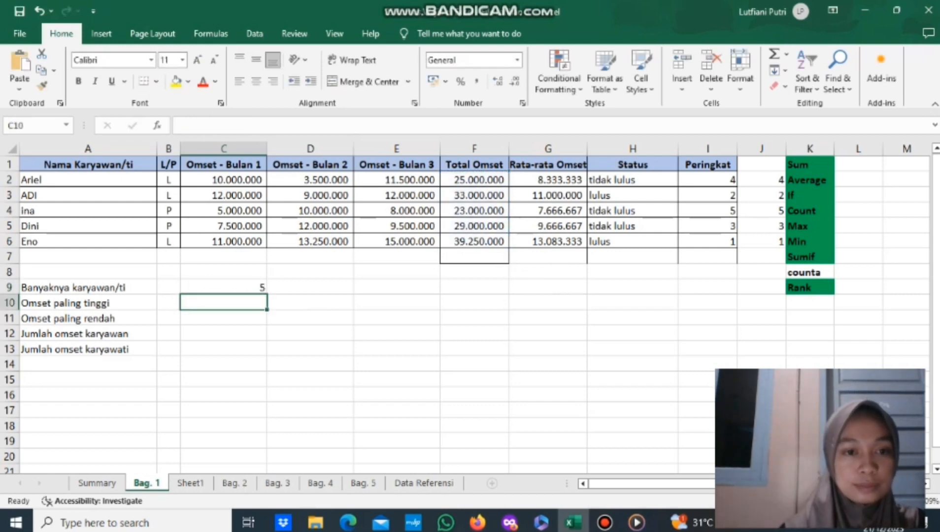
# - Label the two count columns above the Banyaknya karyawan/ti row with "count" in C8 and "counta" in D8
pyautogui.click(223, 272)
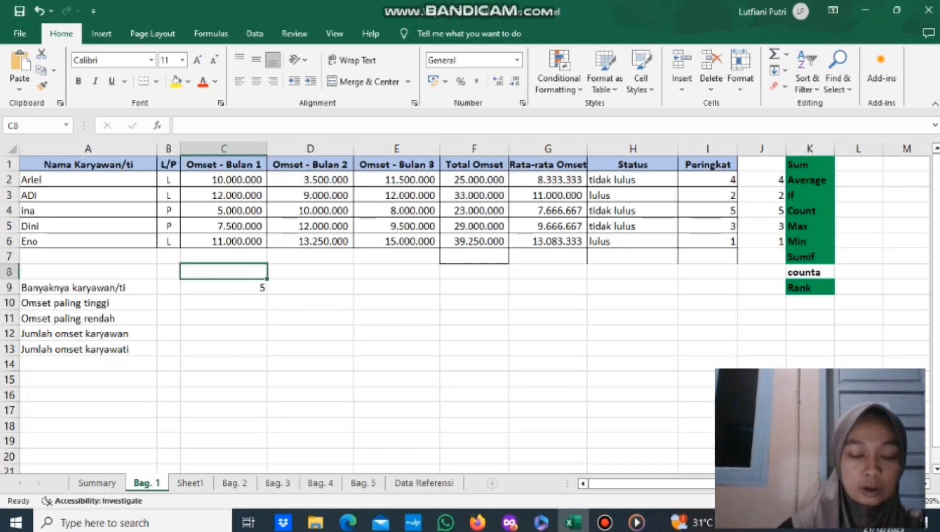
pyautogui.write('count')
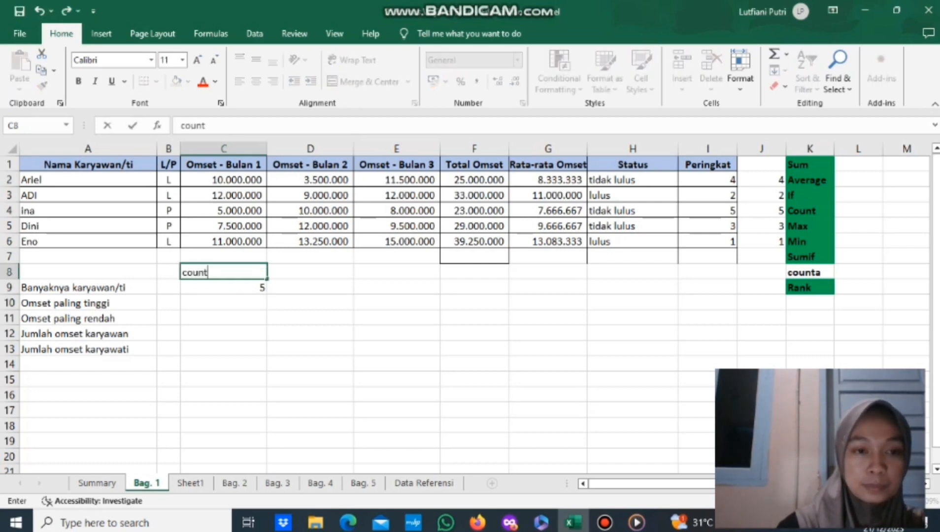
pyautogui.click(310, 271)
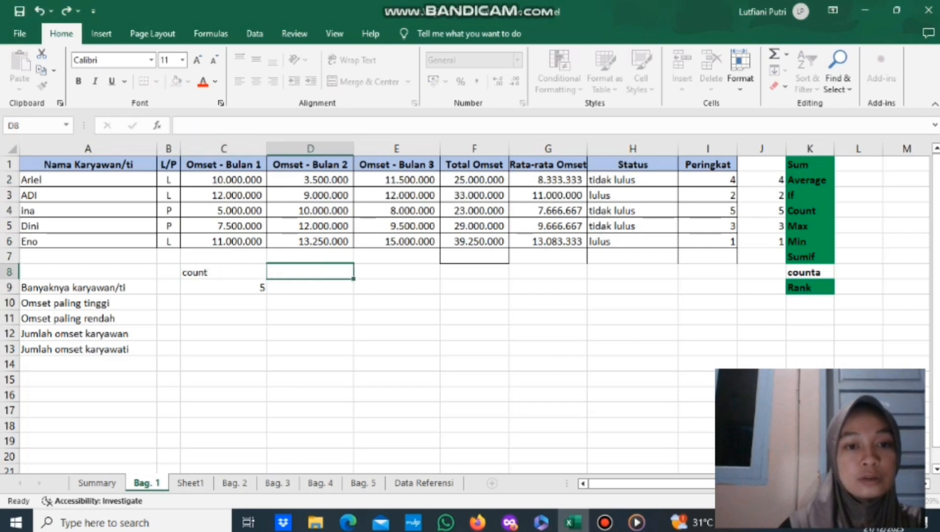
pyautogui.write('c')
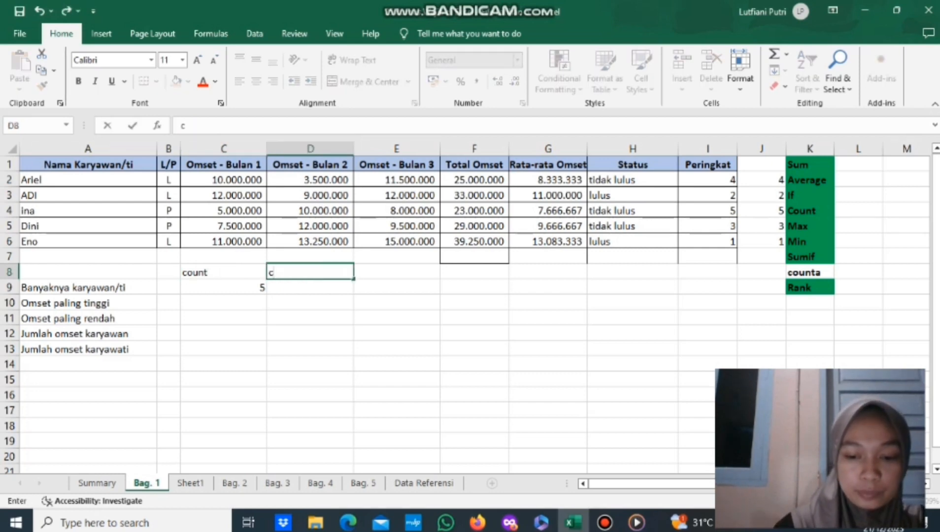
pyautogui.write('ounta')
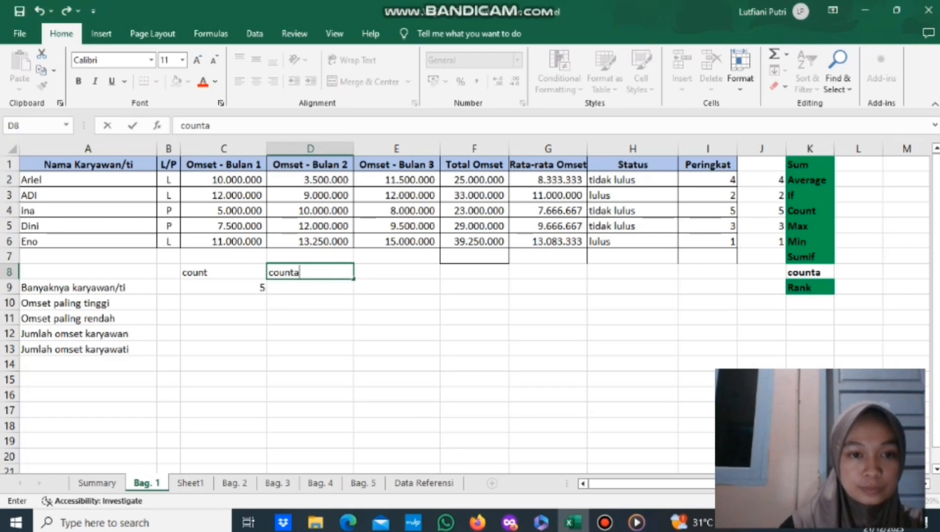
pyautogui.press('Return')
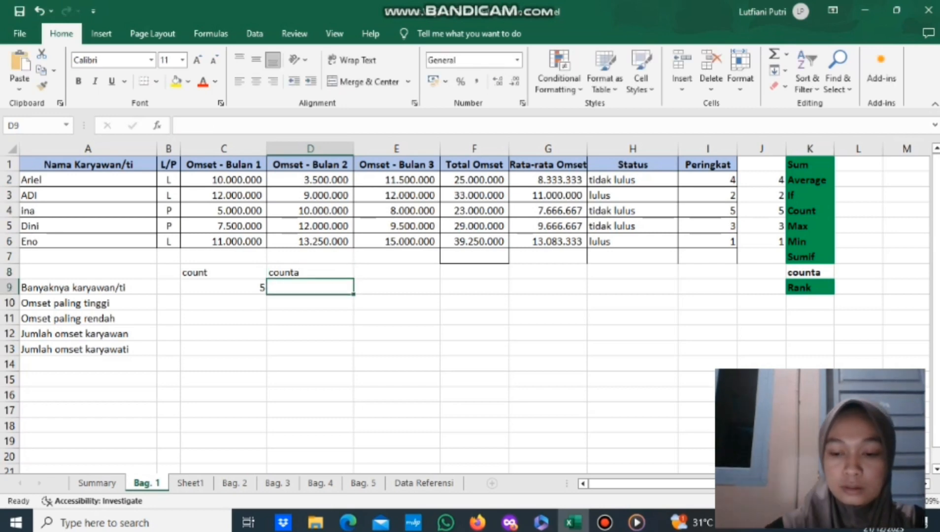
# - Calculate Banyaknya karyawan/ti in D9 with COUNTA over the employee names in A2:A6
pyautogui.write('=')
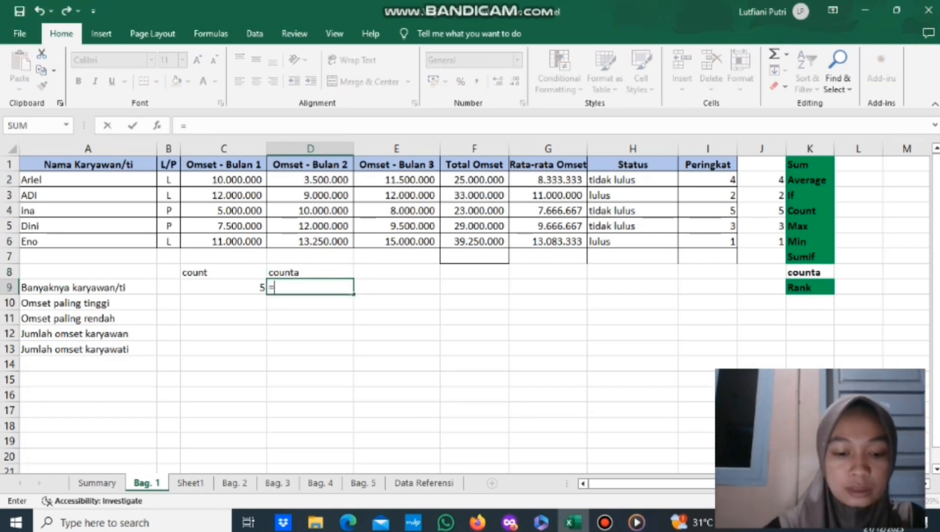
pyautogui.write('c')
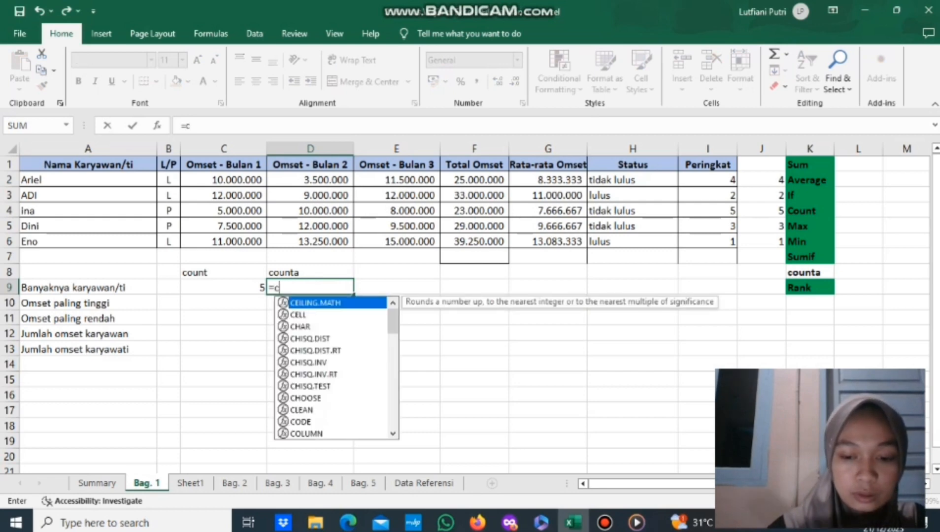
pyautogui.write('ount')
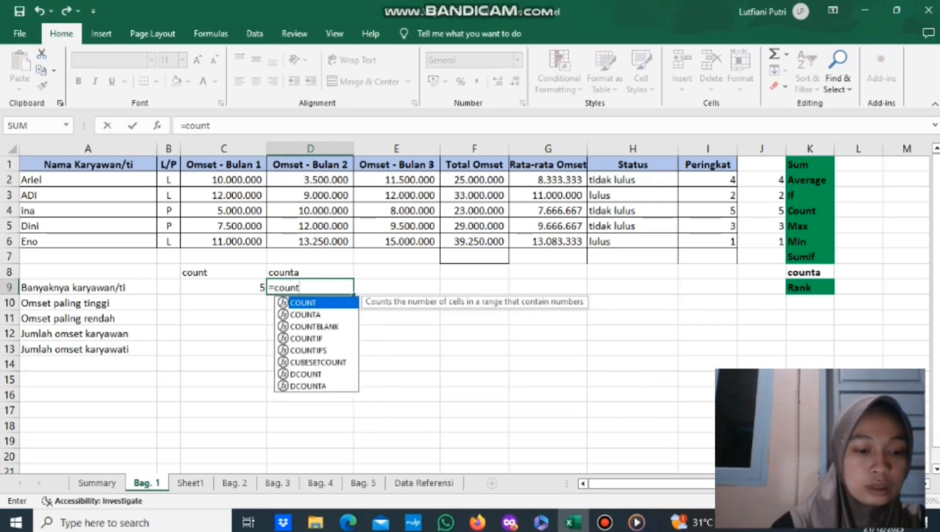
pyautogui.write('a')
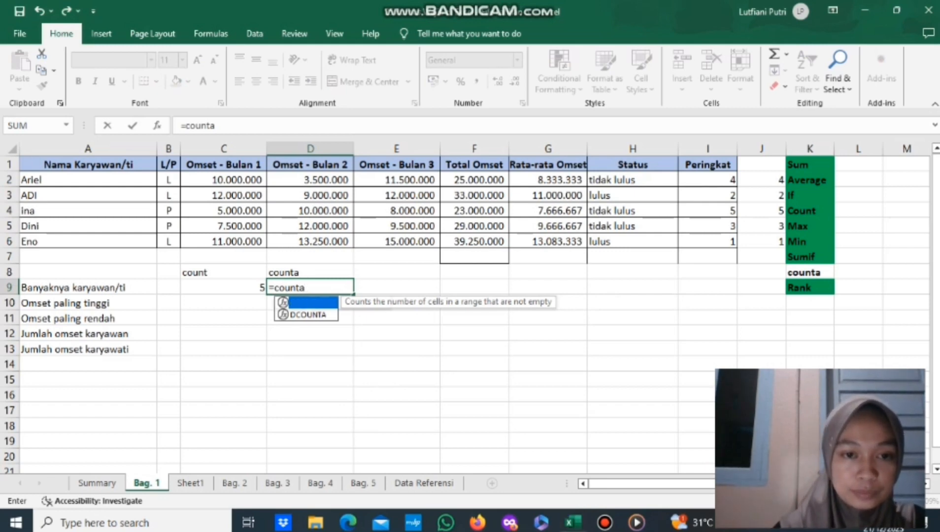
pyautogui.press('Tab')
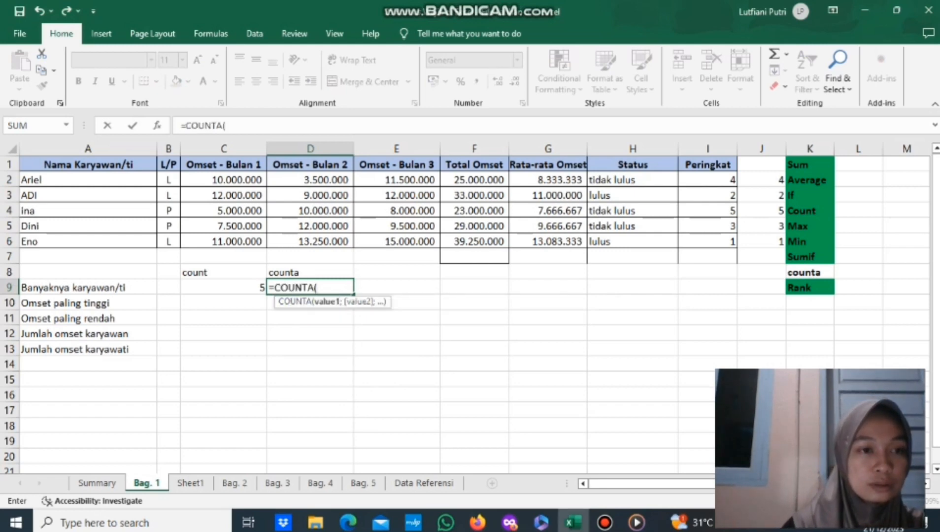
pyautogui.moveTo(89, 180); pyautogui.dragTo(147, 244)
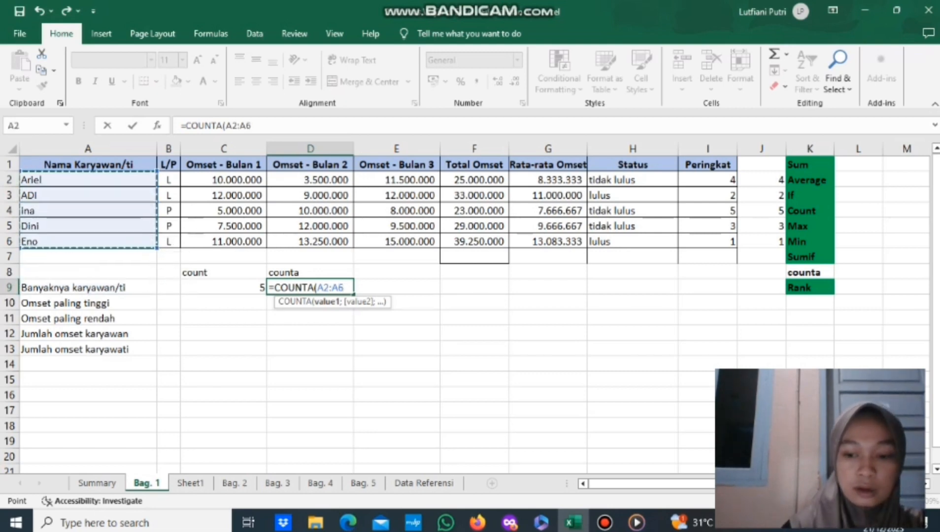
pyautogui.write(')')
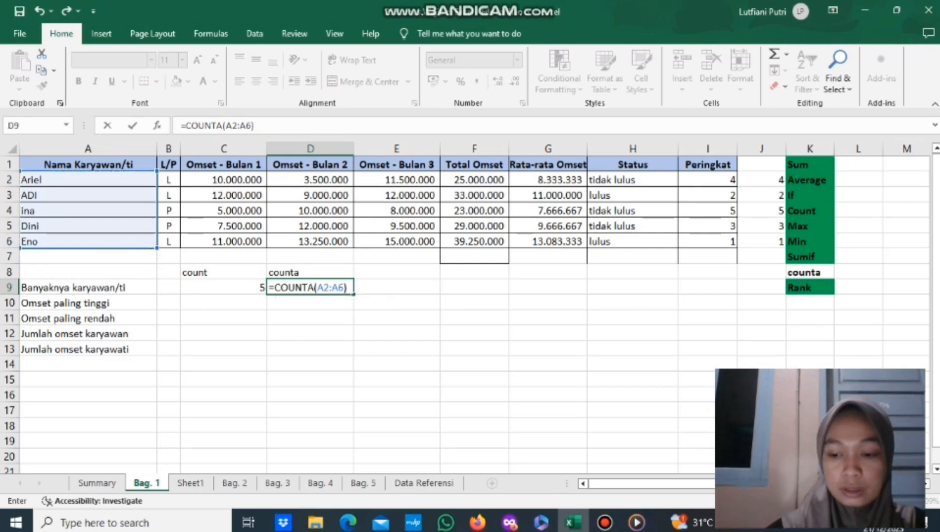
pyautogui.press('Return')
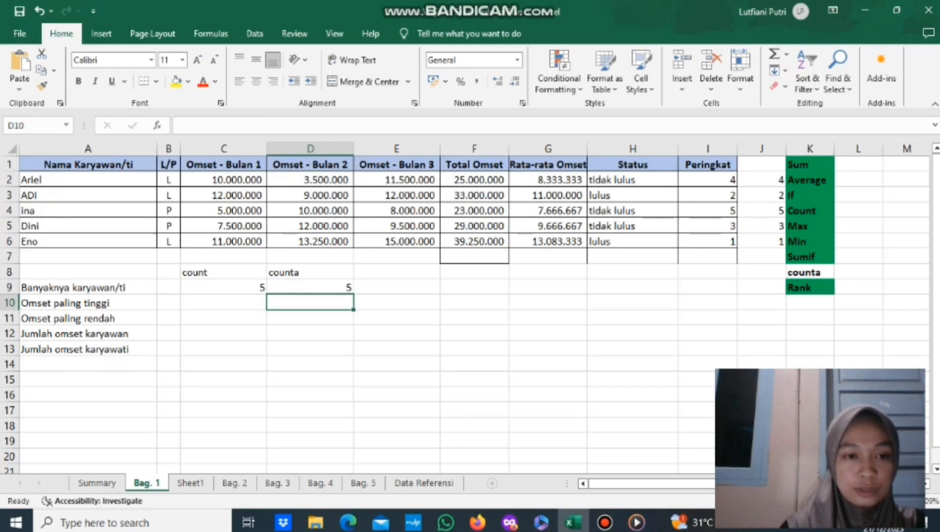
# - Calculate Omset paling tinggi in C10 with MAX over the Total Omset range F2:F6
pyautogui.click(224, 303)
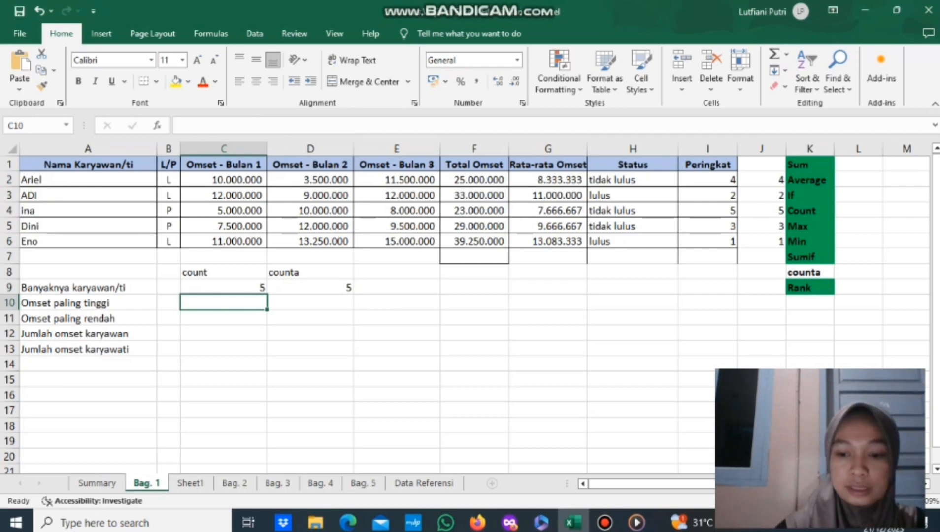
pyautogui.write('=m')
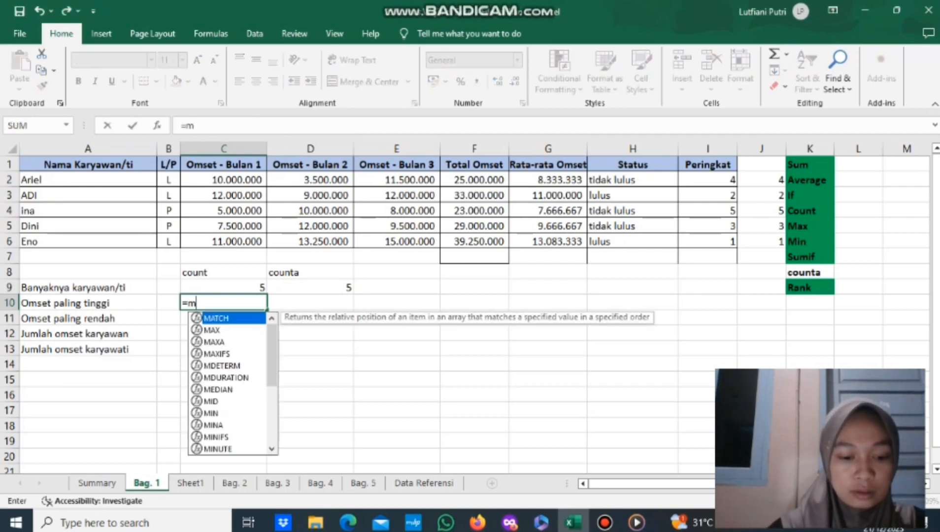
pyautogui.write('ax')
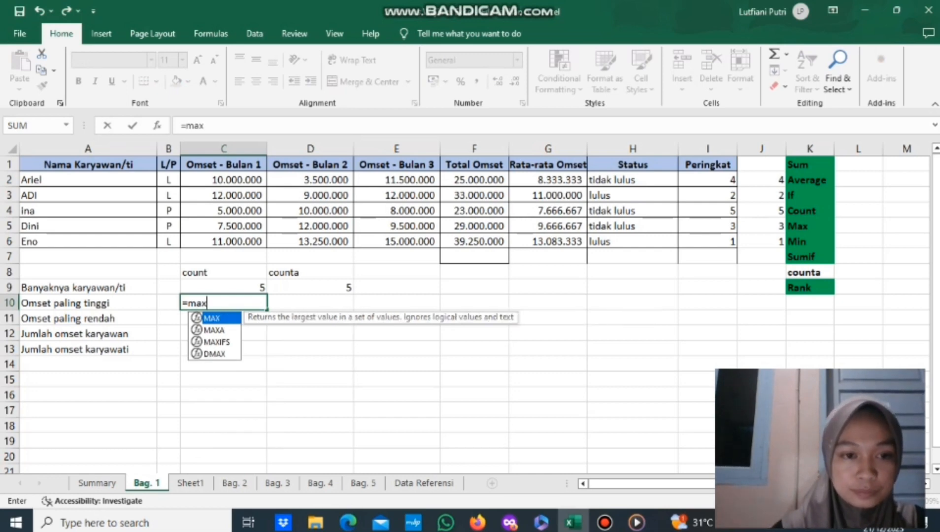
pyautogui.press('Tab')
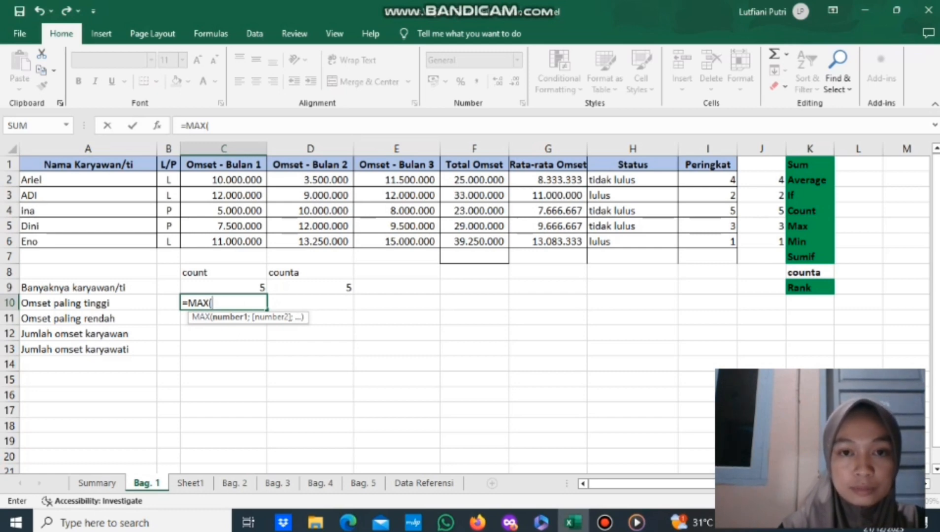
pyautogui.moveTo(473, 180); pyautogui.dragTo(503, 241)
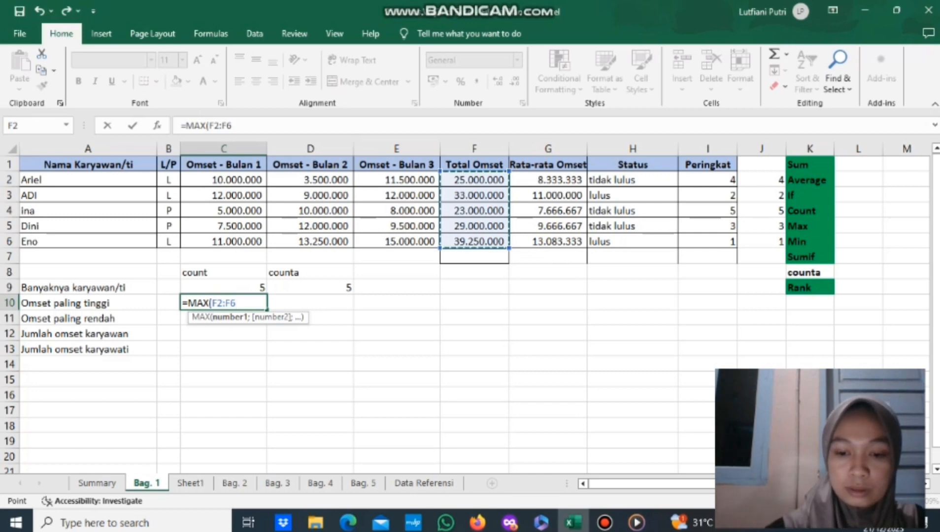
pyautogui.write(')')
pyautogui.press('Return')
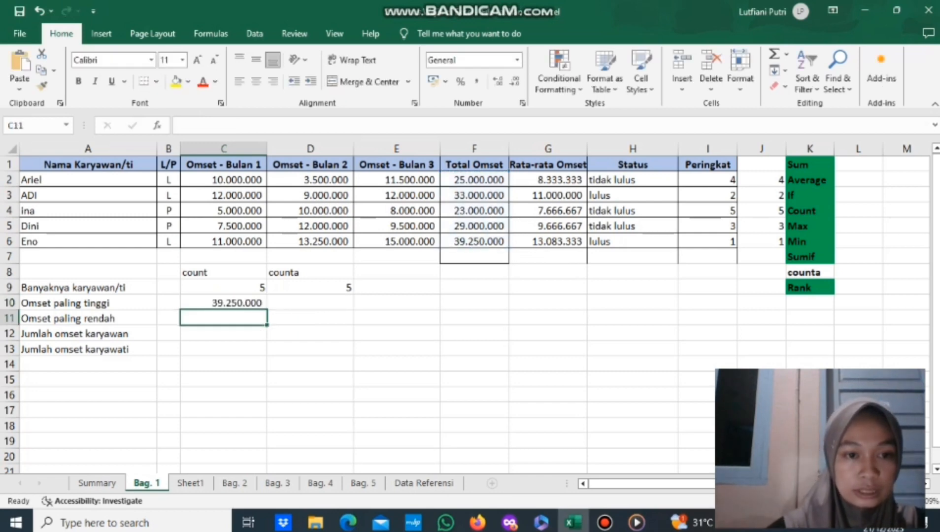
pyautogui.click(223, 303)
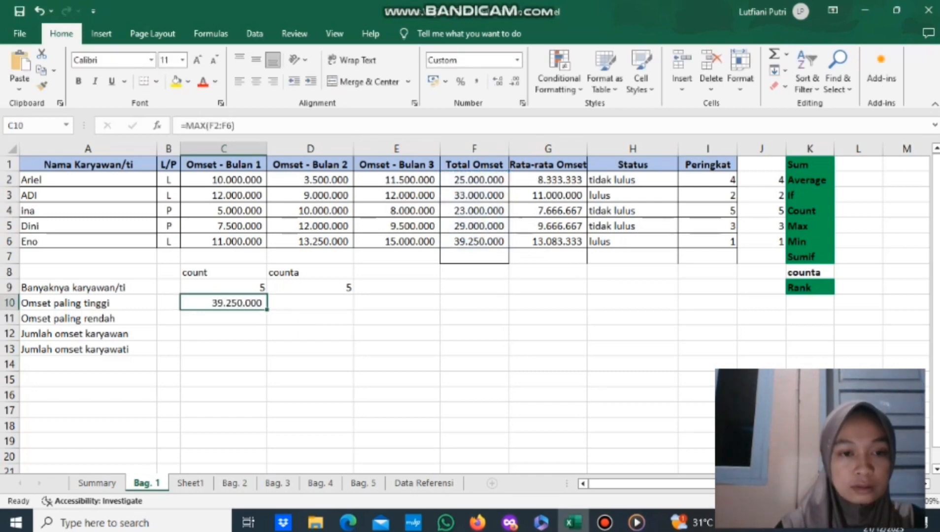
# - Calculate Omset paling rendah in C11 with MIN over the Total Omset range F2:F6
pyautogui.click(224, 318)
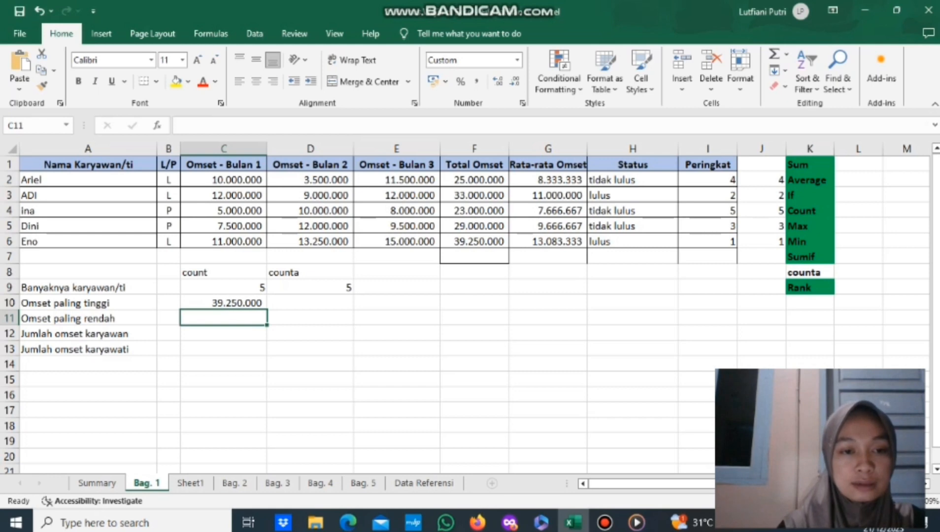
pyautogui.write('=m')
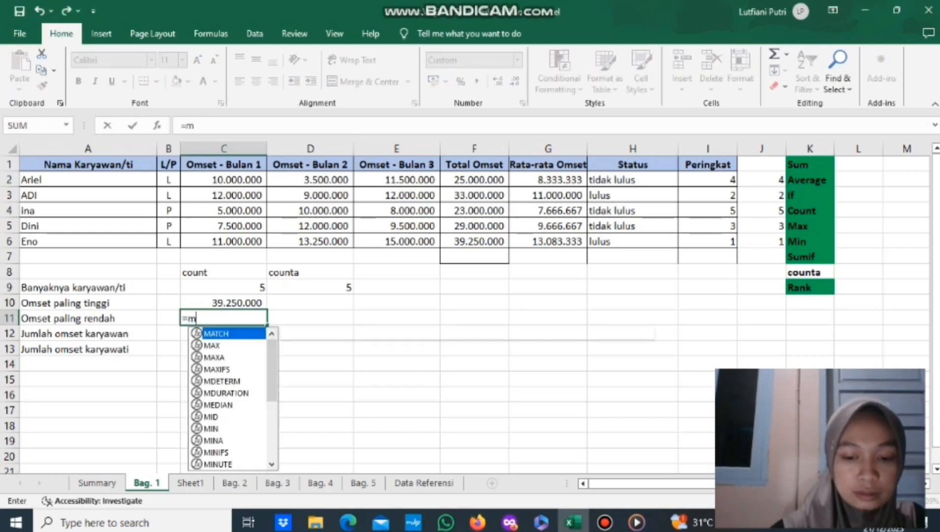
pyautogui.write('in')
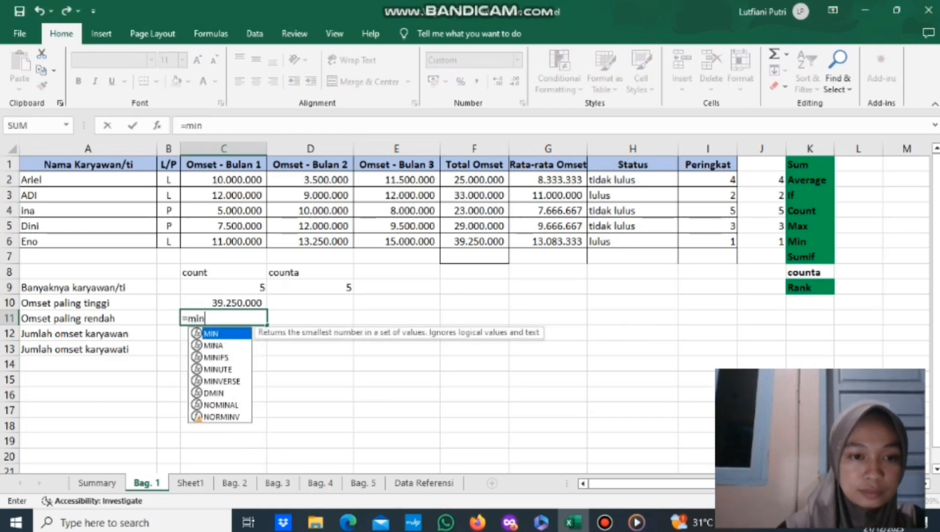
pyautogui.press('Tab')
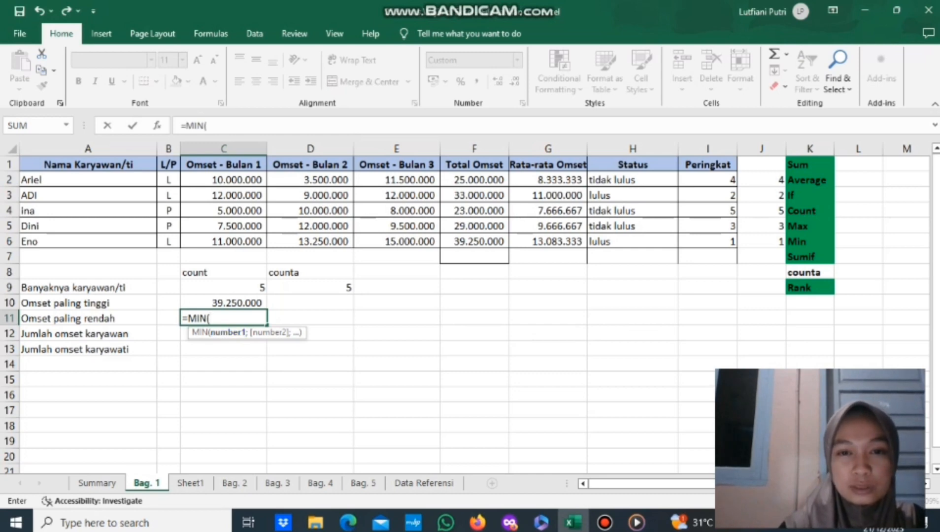
pyautogui.moveTo(481, 180); pyautogui.dragTo(488, 241)
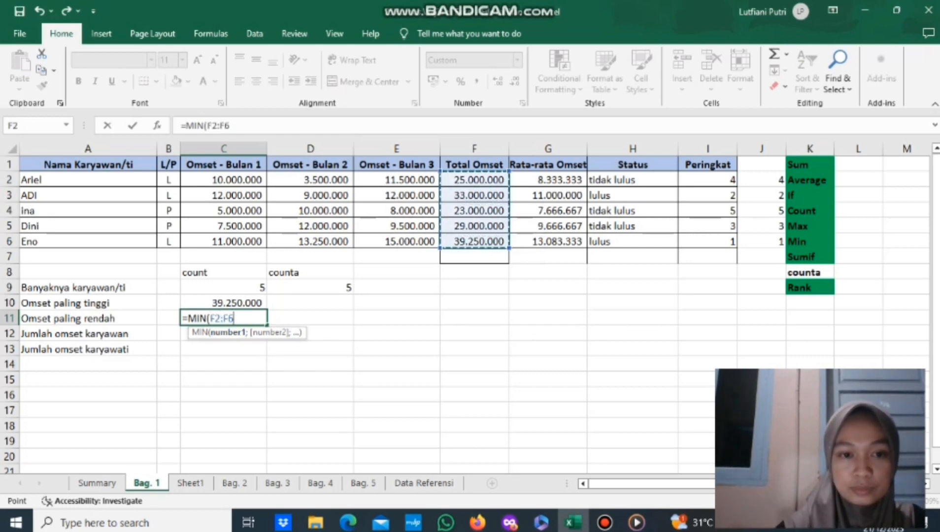
pyautogui.write(')')
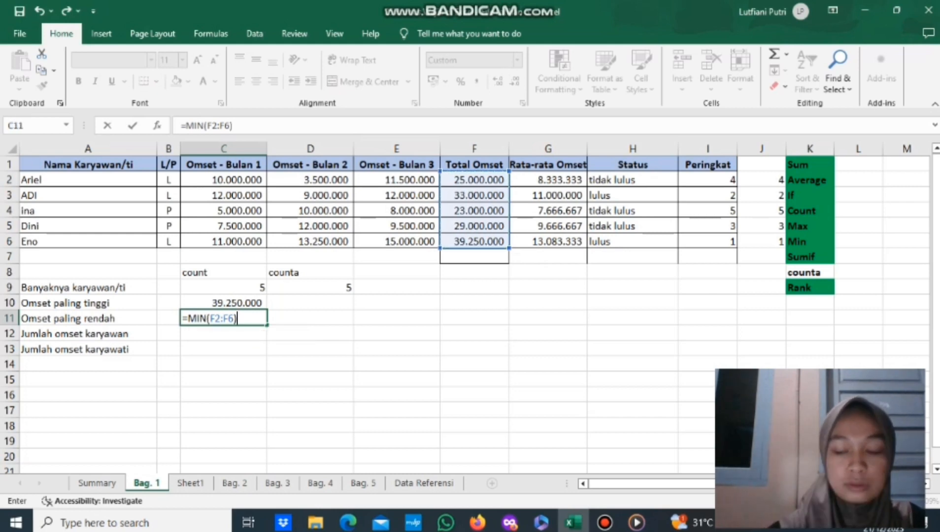
pyautogui.press('Return')
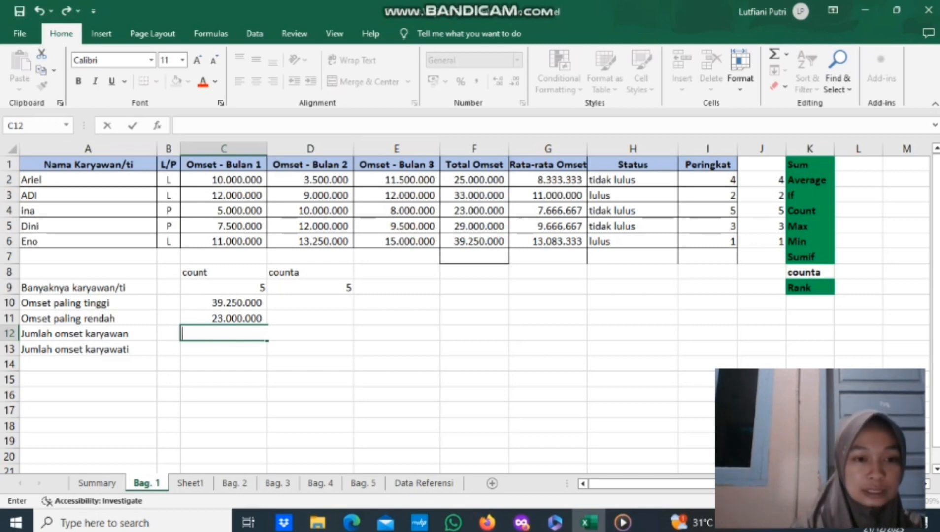
# - Calculate Jumlah omset karyawan in C12 with SUMIF over B2:B6, criterion "L" and sum range F2:F6
pyautogui.write('=')
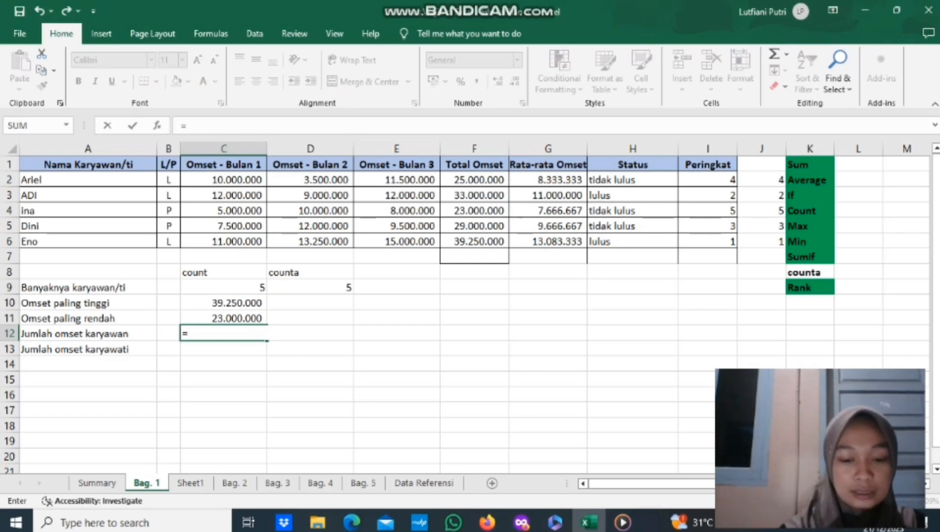
pyautogui.write('S')
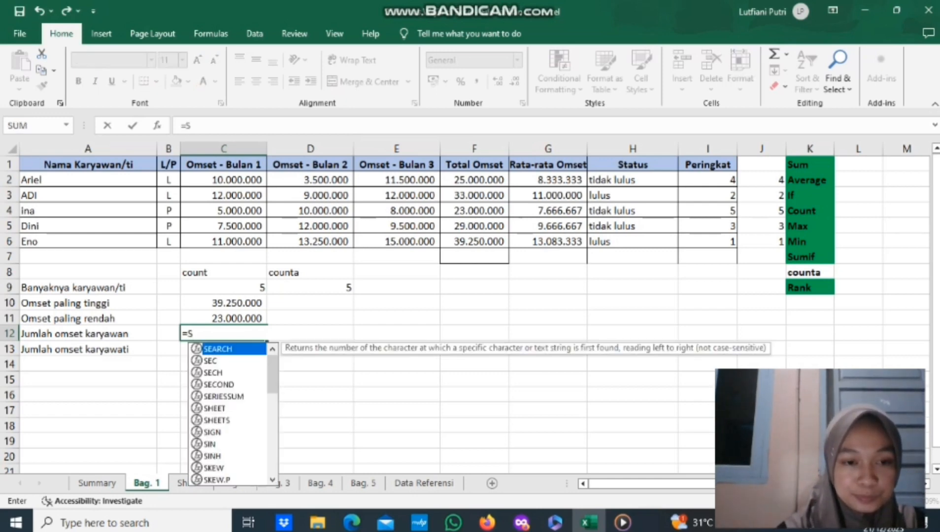
pyautogui.write('UMIF')
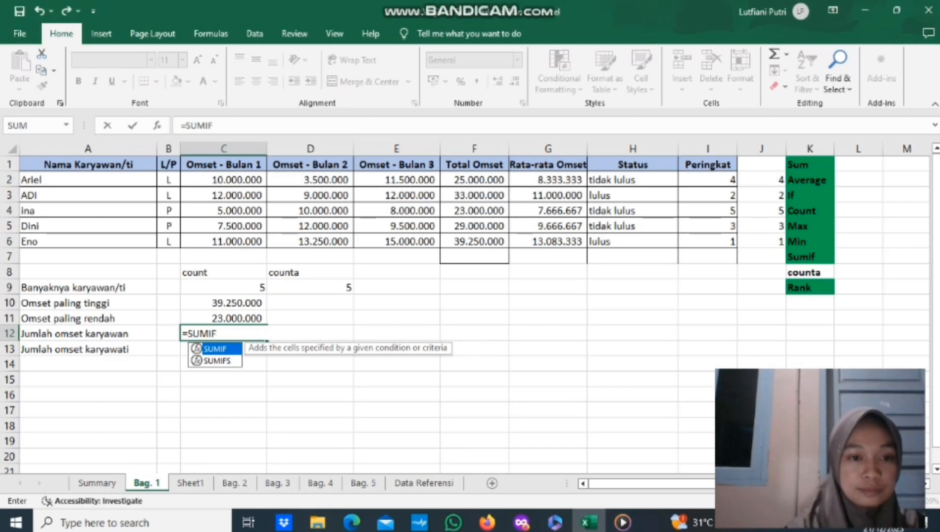
pyautogui.write('(')
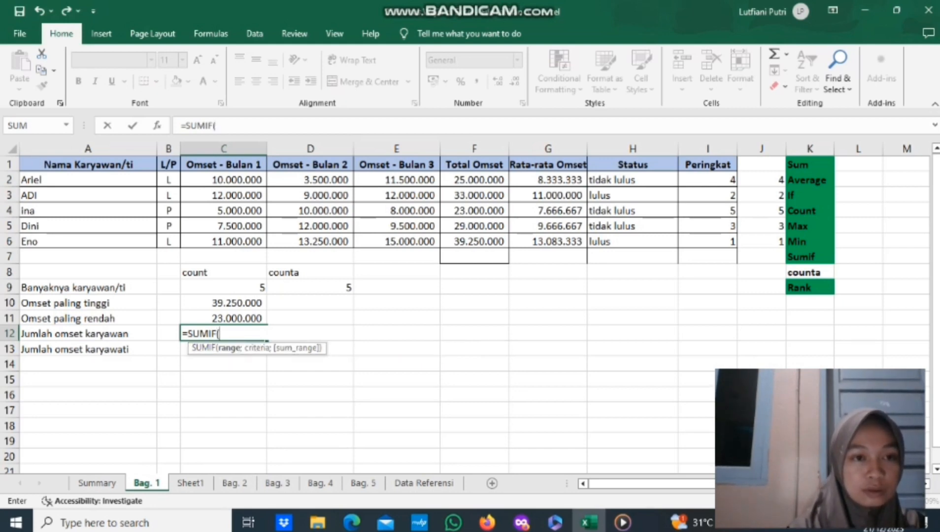
pyautogui.moveTo(169, 180); pyautogui.dragTo(169, 241)
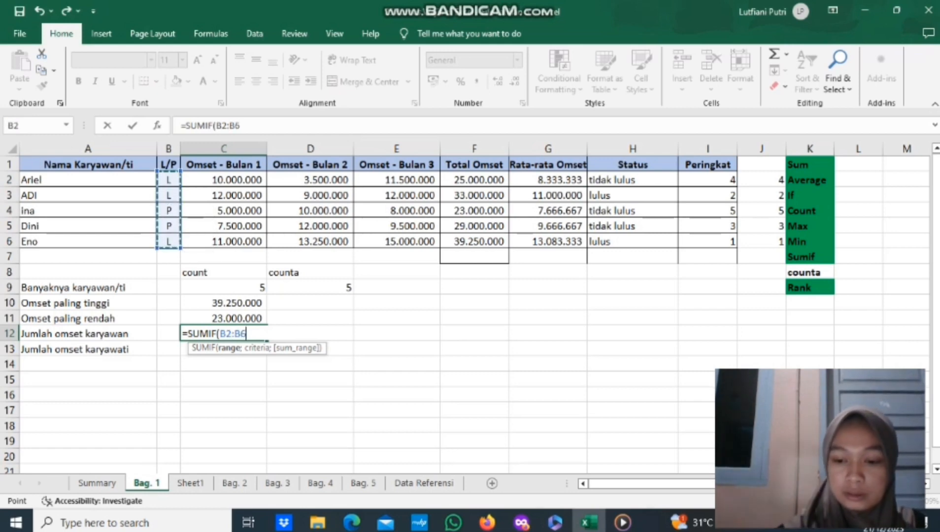
pyautogui.write(';')
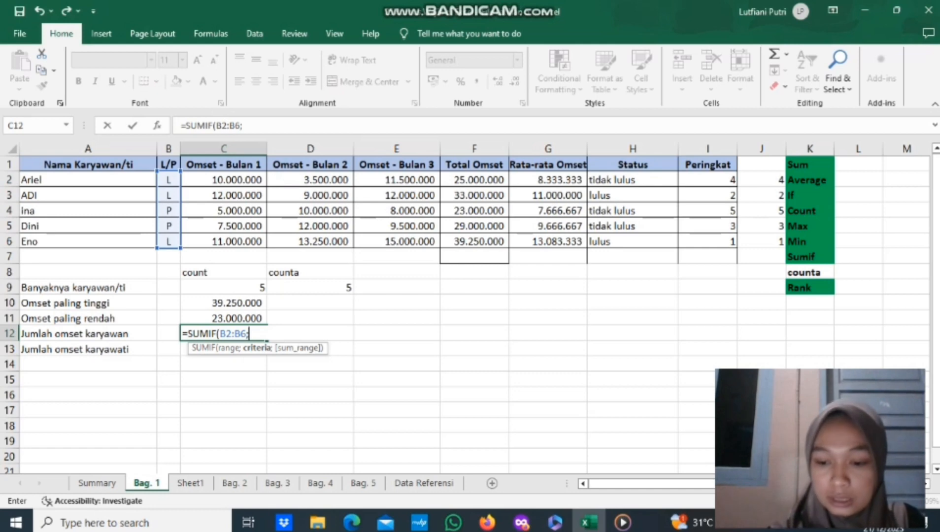
pyautogui.write('"')
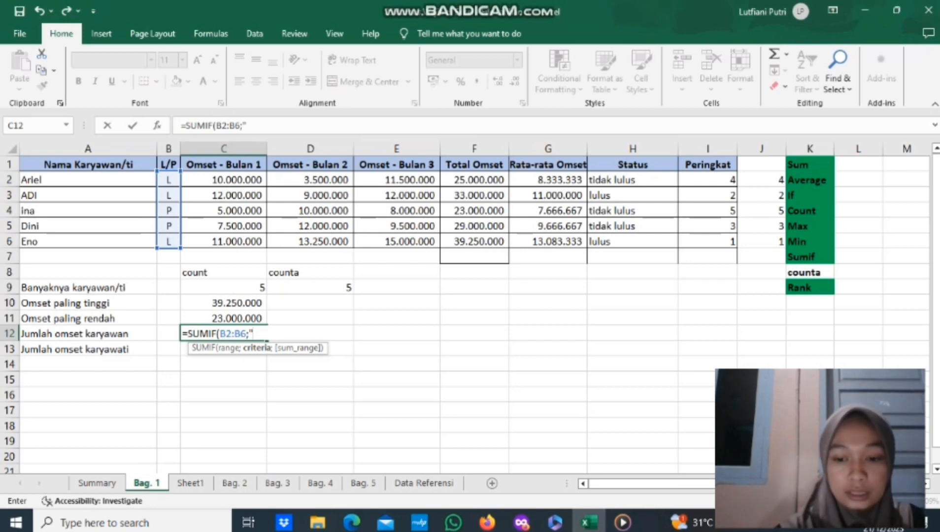
pyautogui.write('L"')
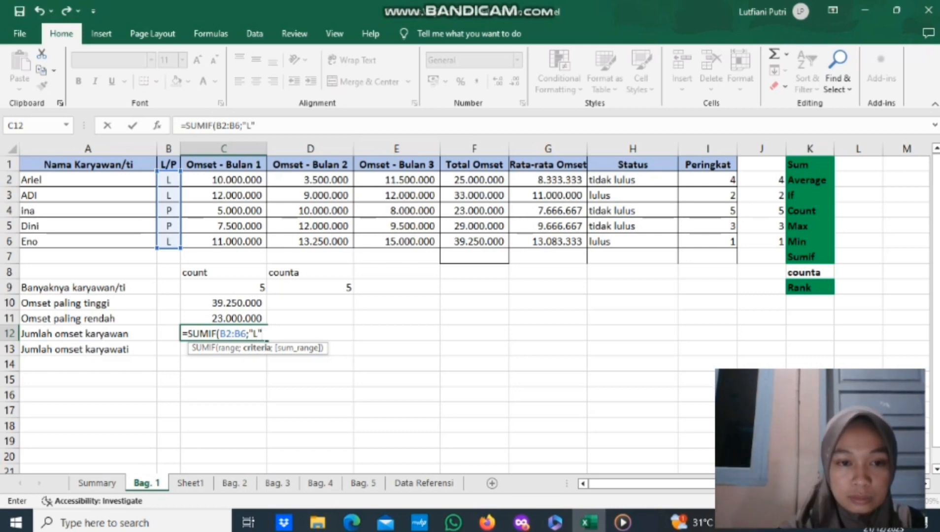
pyautogui.write(';')
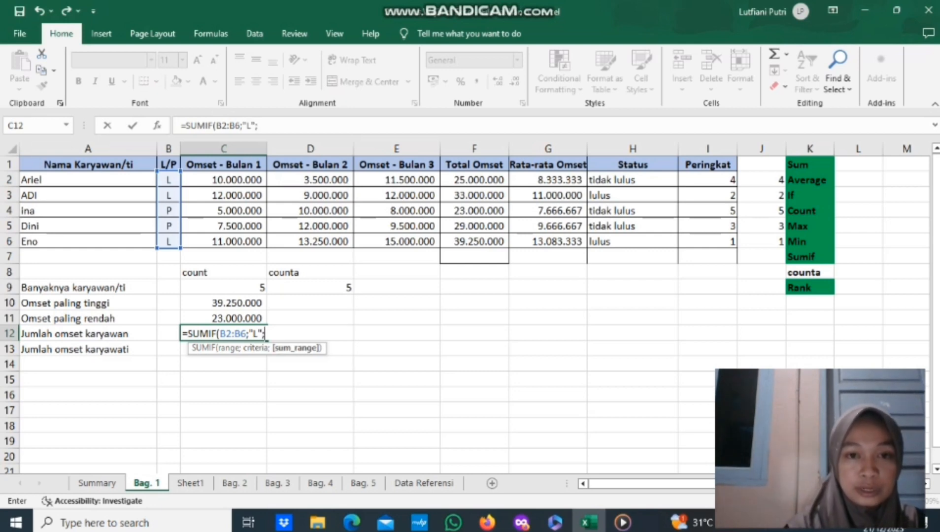
pyautogui.click(474, 179)
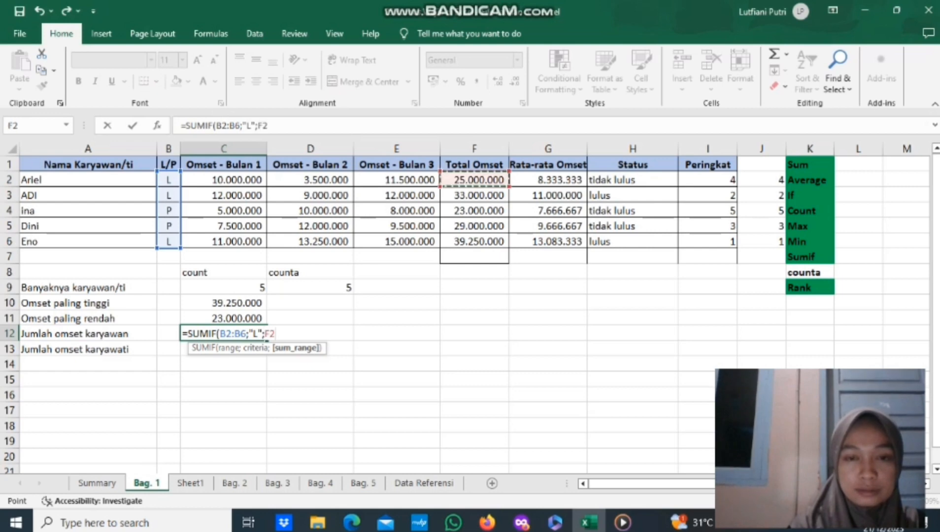
pyautogui.moveTo(474, 180); pyautogui.dragTo(474, 242)
pyautogui.write(')')
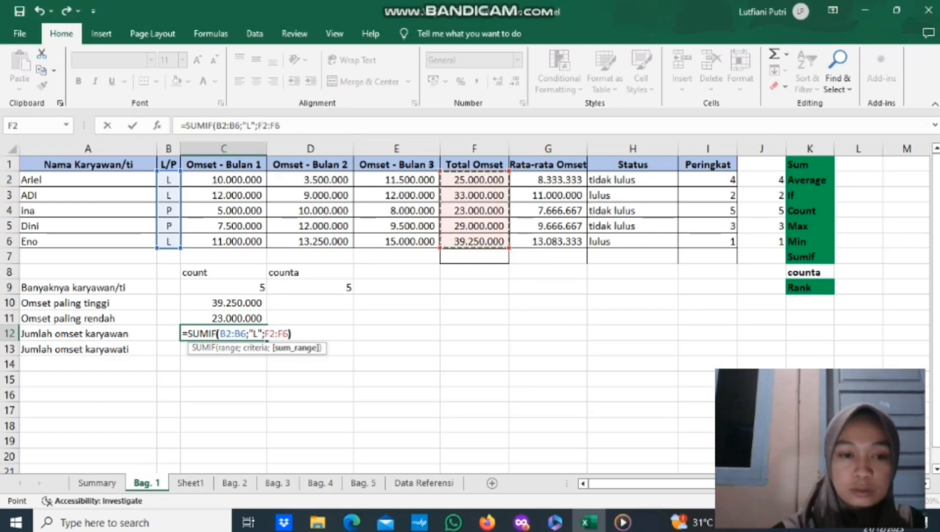
pyautogui.press('Return')
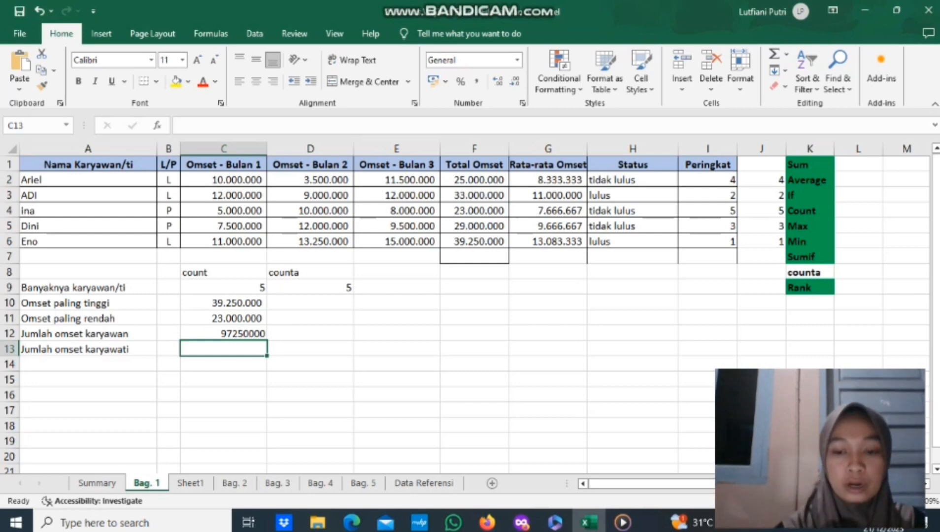
# - Calculate Jumlah omset karyawati in C13 with SUMIF over B2:B6, criterion "P" and sum range F2:F6
pyautogui.write('=SU')
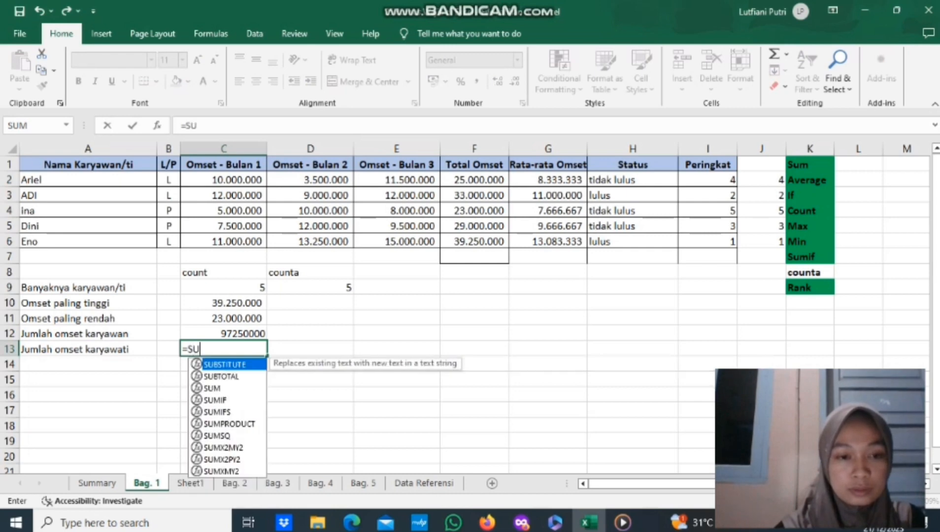
pyautogui.write('MIF')
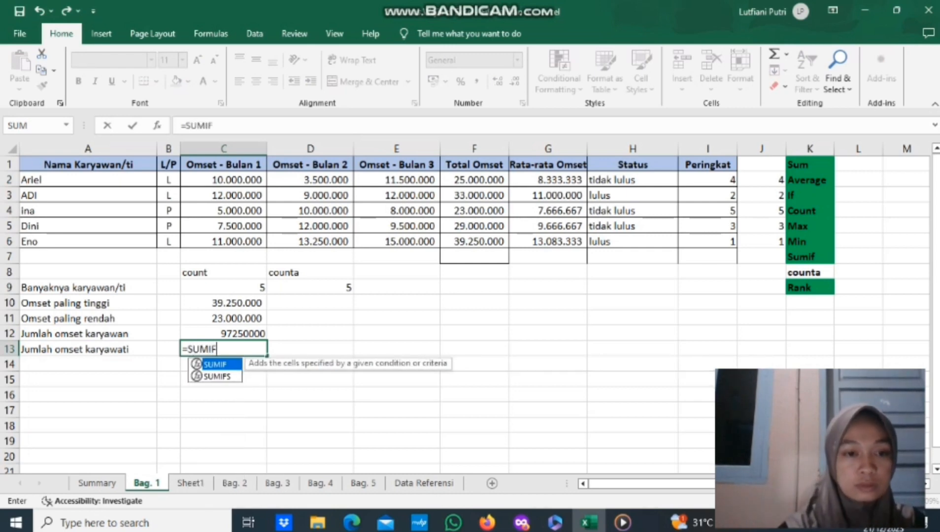
pyautogui.write('(')
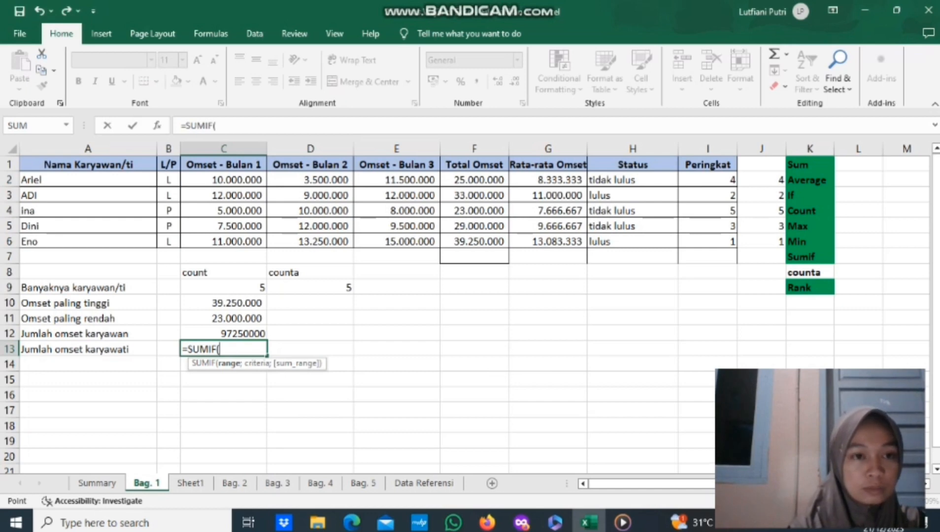
pyautogui.moveTo(169, 180); pyautogui.dragTo(172, 243)
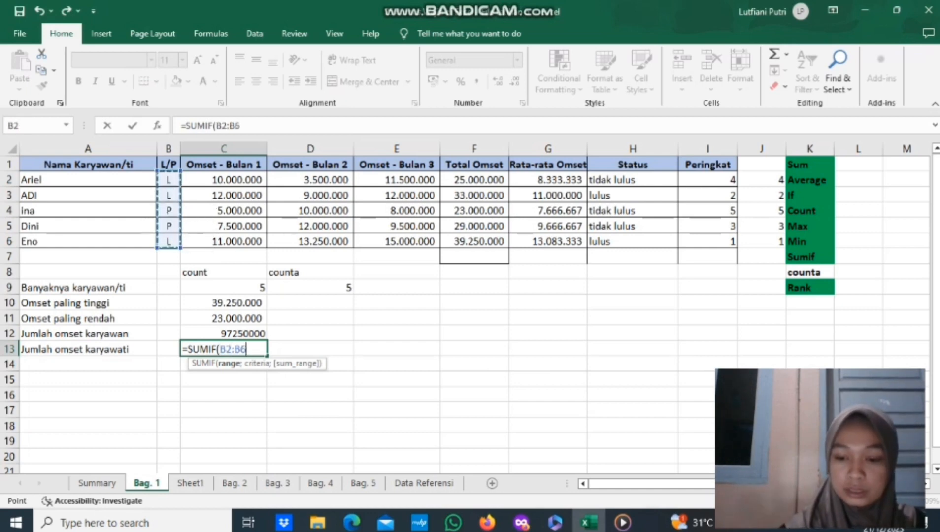
pyautogui.write(';')
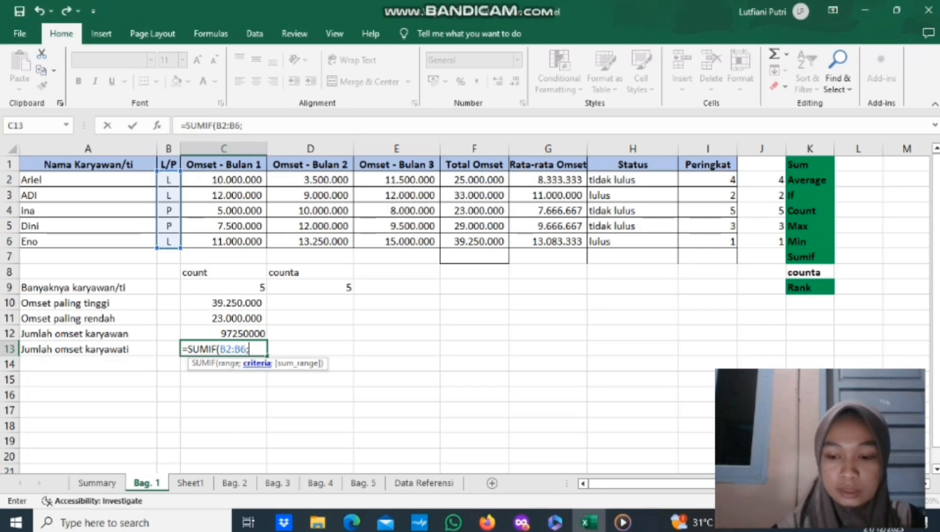
pyautogui.write('"')
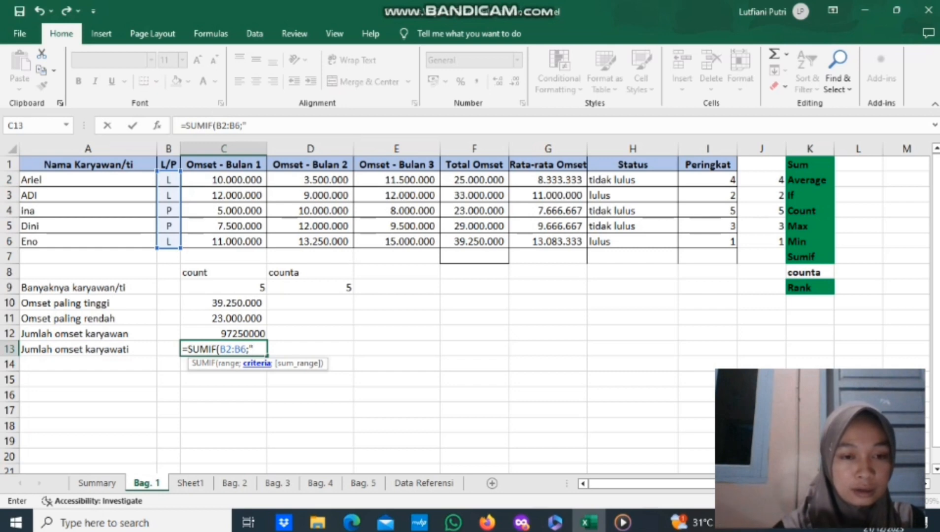
pyautogui.write('P')
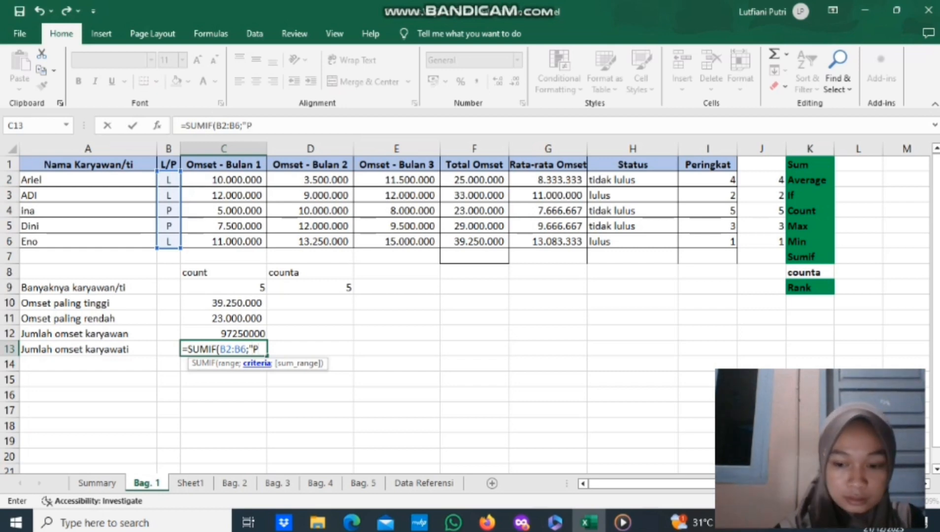
pyautogui.write('"')
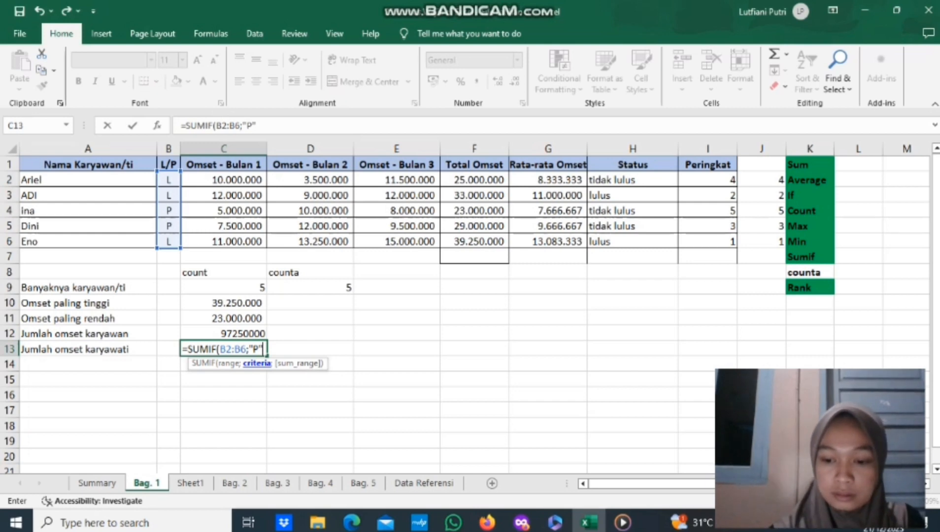
pyautogui.write(';')
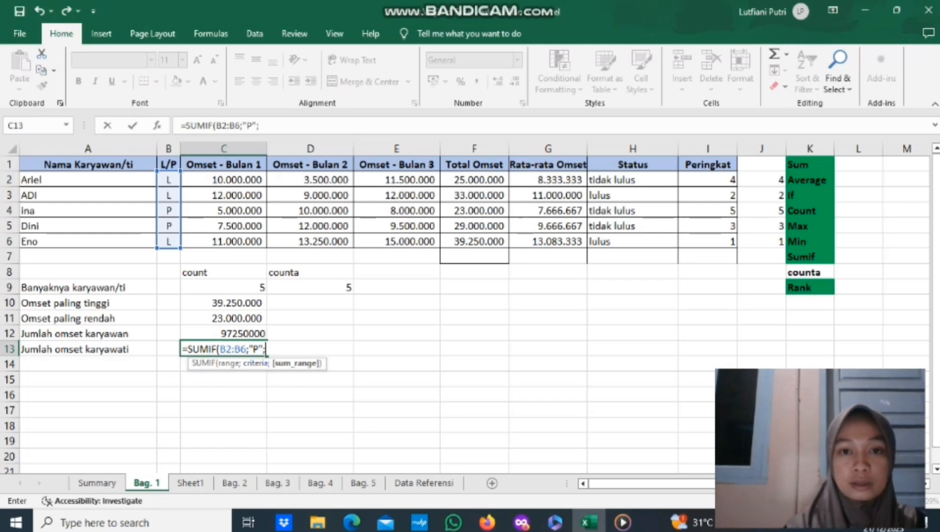
pyautogui.moveTo(474, 179); pyautogui.dragTo(474, 242)
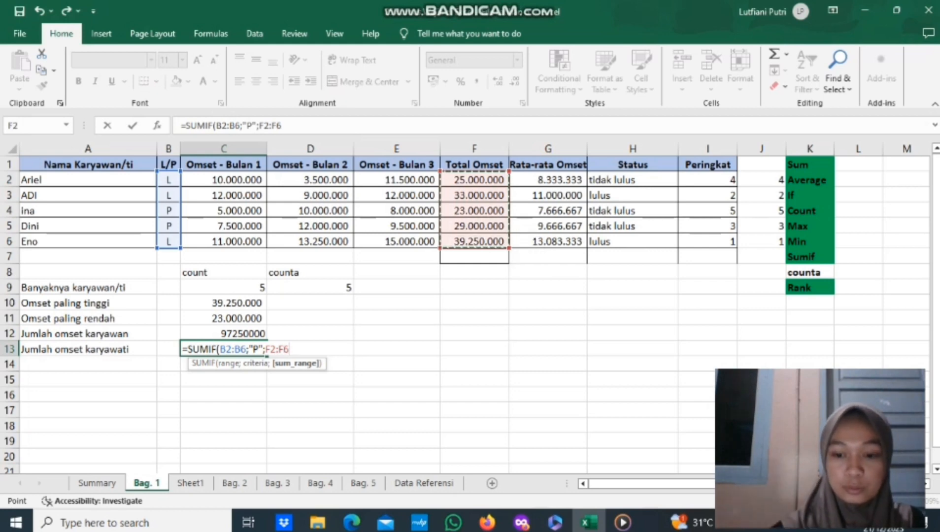
pyautogui.write(')')
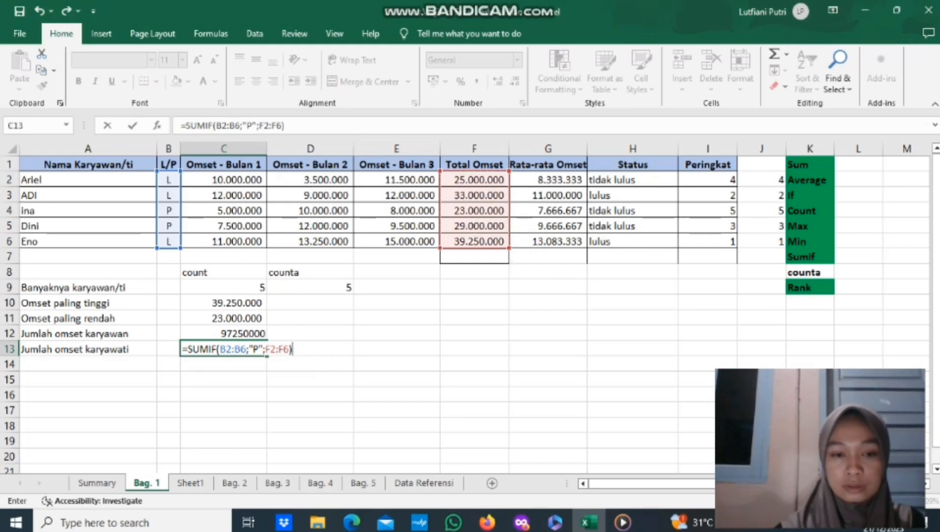
pyautogui.press('Return')
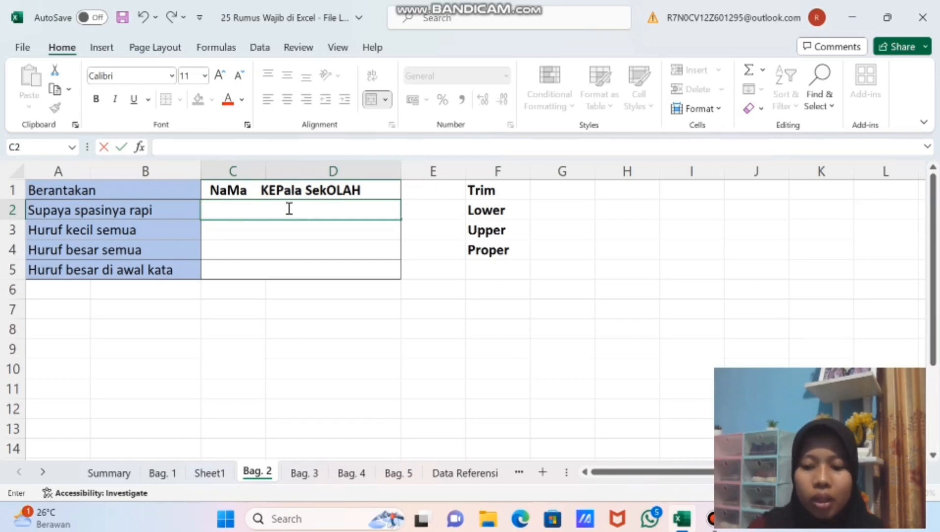
# - Fill the Supaya spasinya rapi row in C2 of sheet Bag. 2 with TRIM of the messy text in C1
pyautogui.write('=')
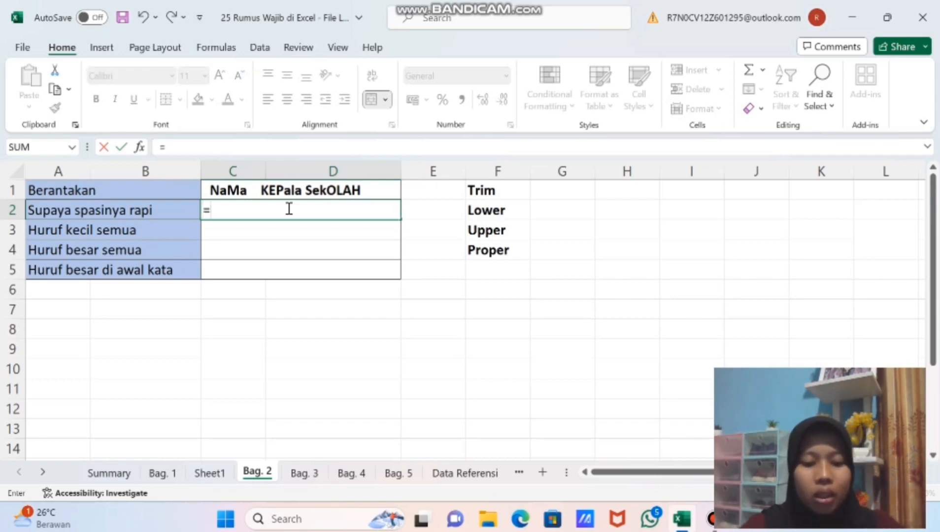
pyautogui.write('r')
pyautogui.press('BackSpace')
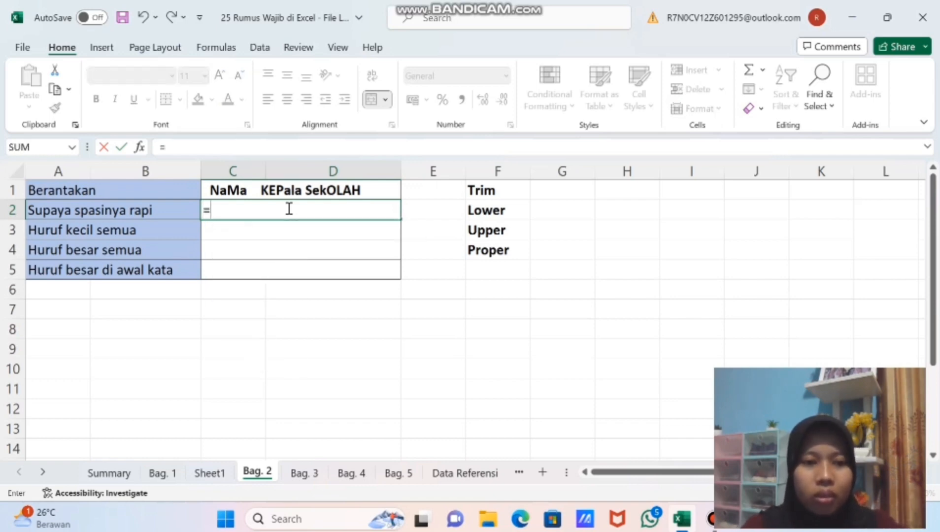
pyautogui.write('trim')
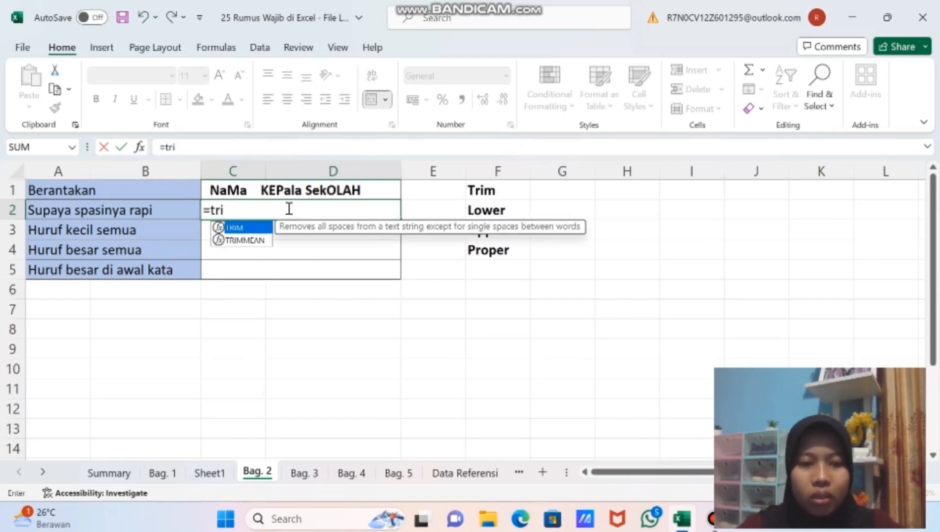
pyautogui.doubleClick(262, 228)
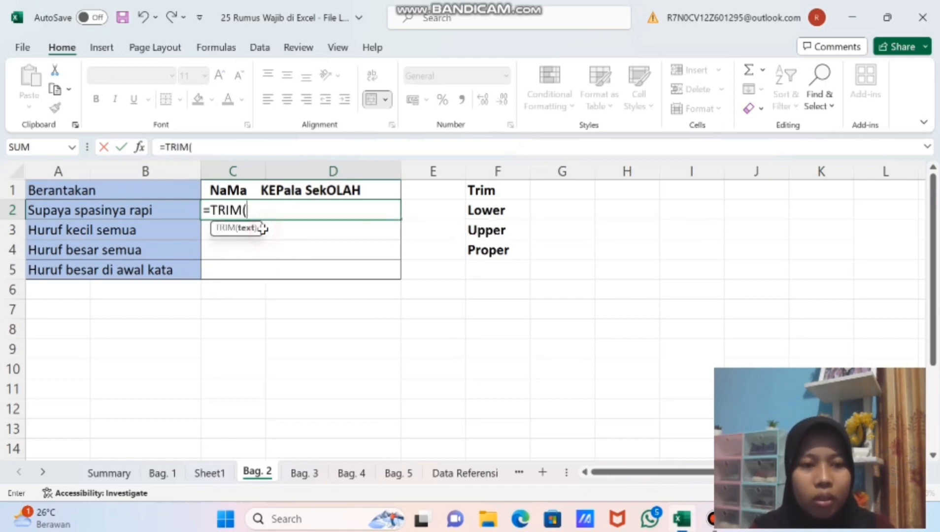
pyautogui.click(285, 192)
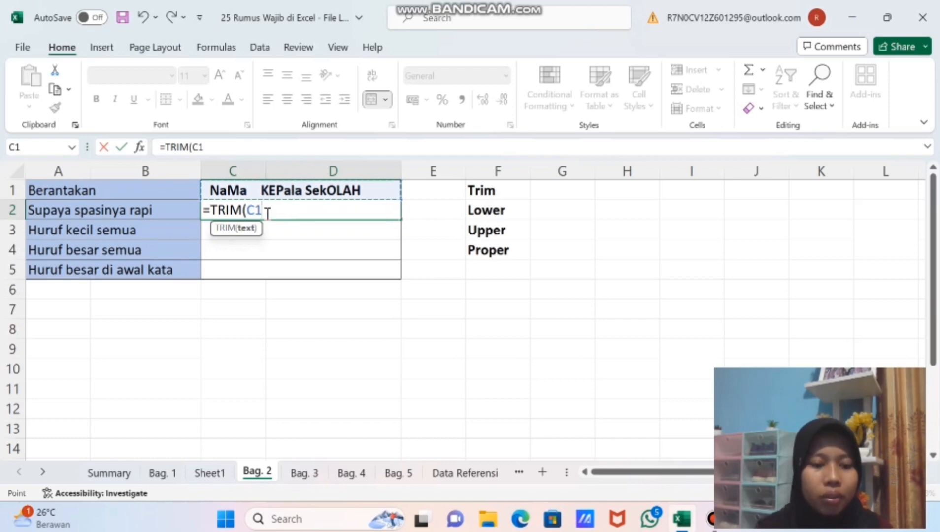
pyautogui.write(')')
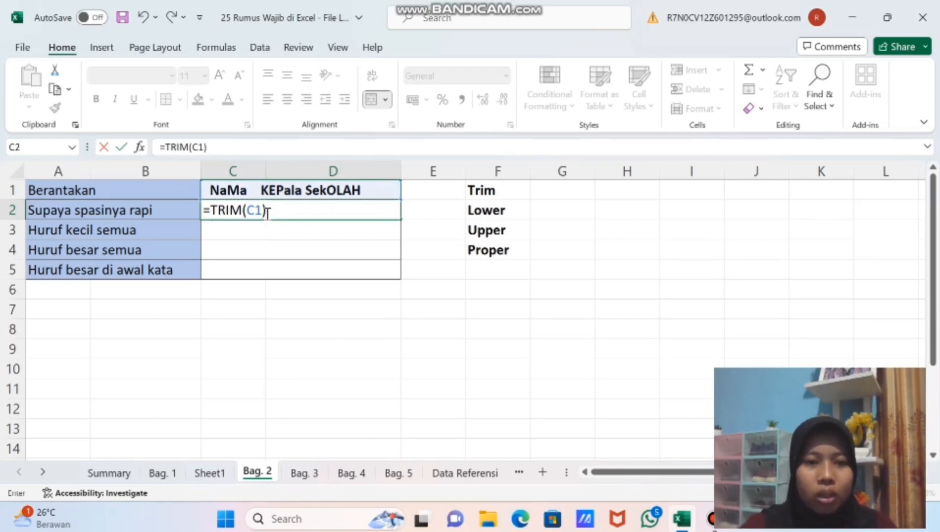
pyautogui.press('Return')
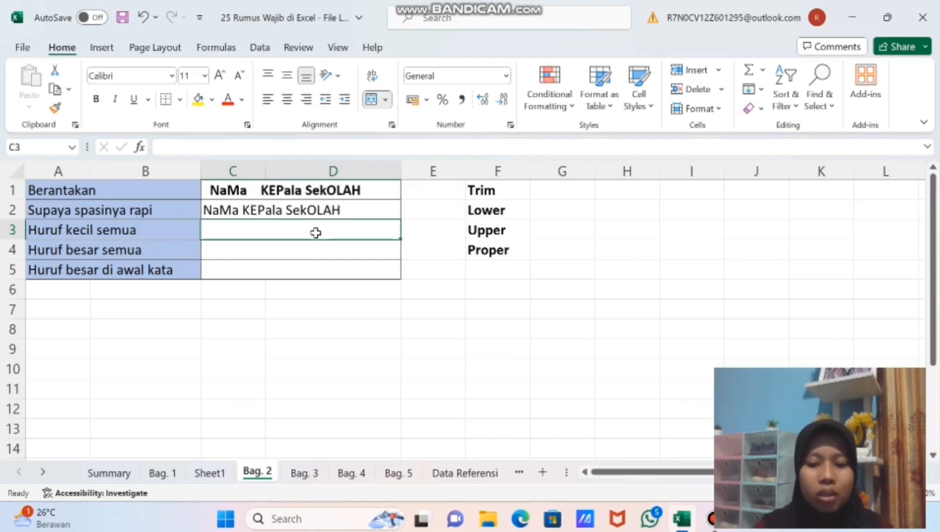
# - Fill the Huruf kecil semua row in C3 with LOWER of the trimmed text in C2
pyautogui.write('=')
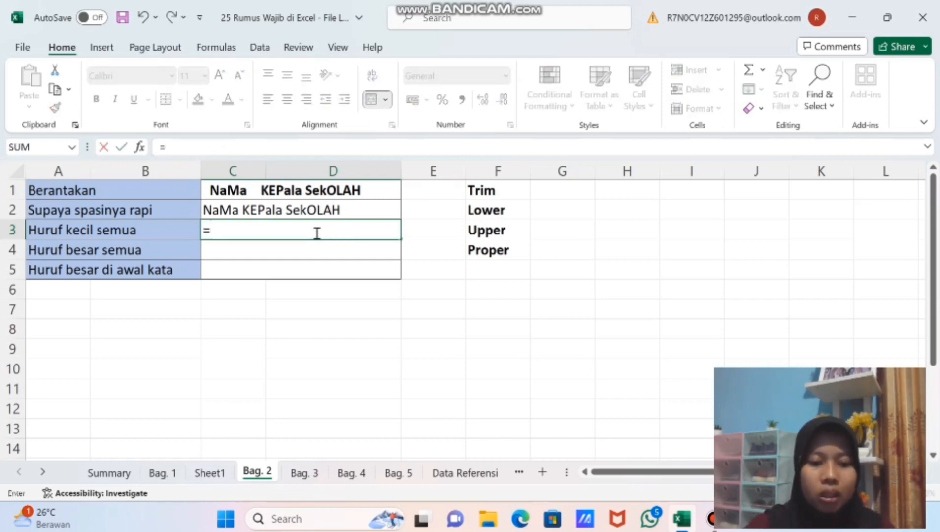
pyautogui.write('lower')
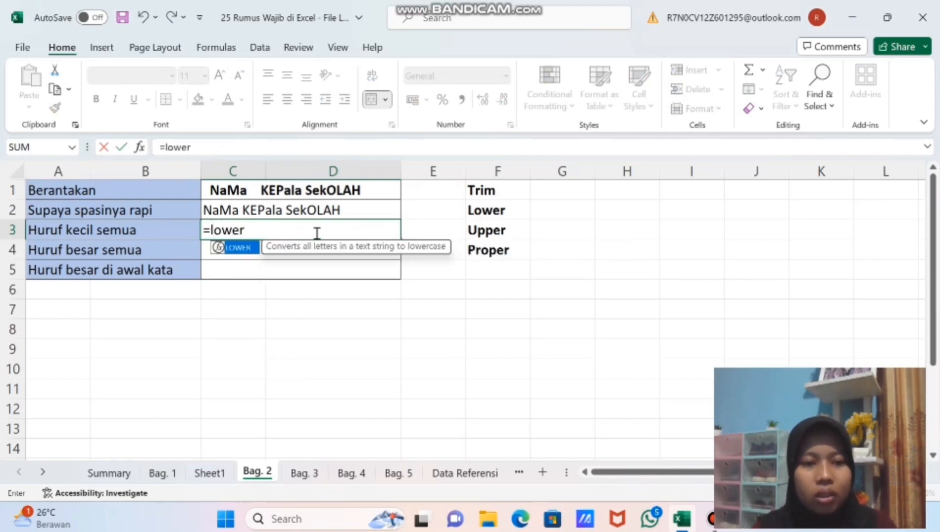
pyautogui.doubleClick(240, 253)
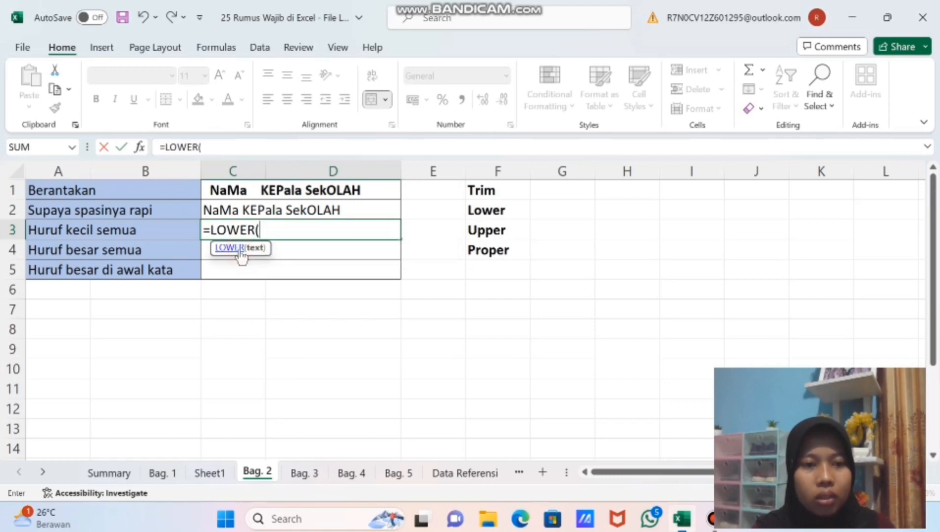
pyautogui.click(293, 207)
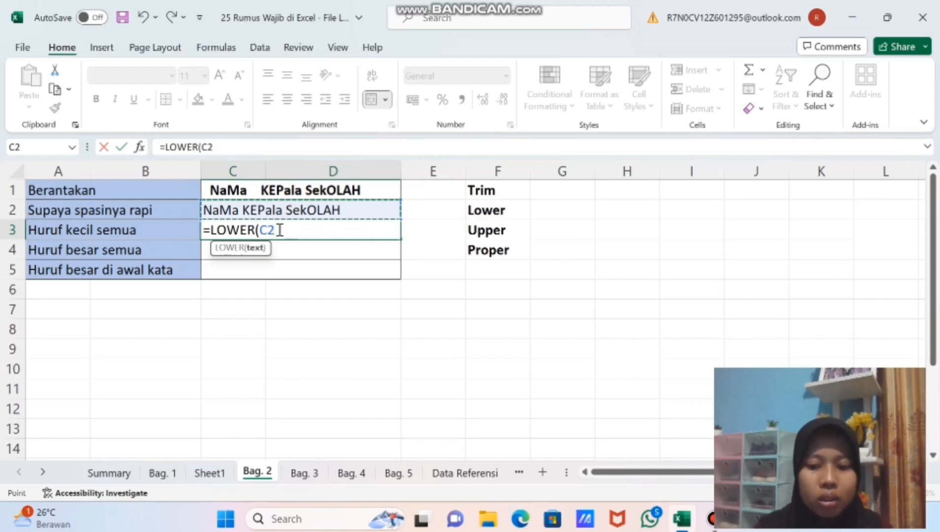
pyautogui.write(')')
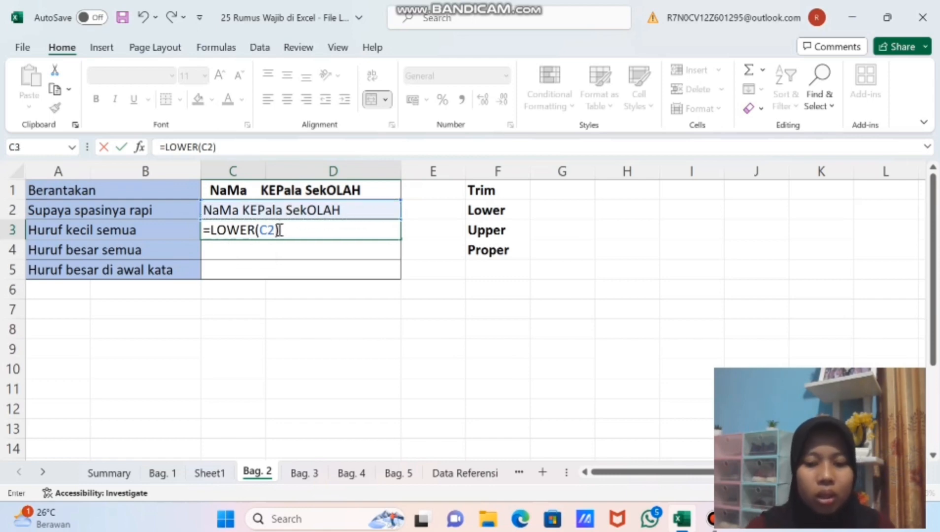
pyautogui.press('Return')
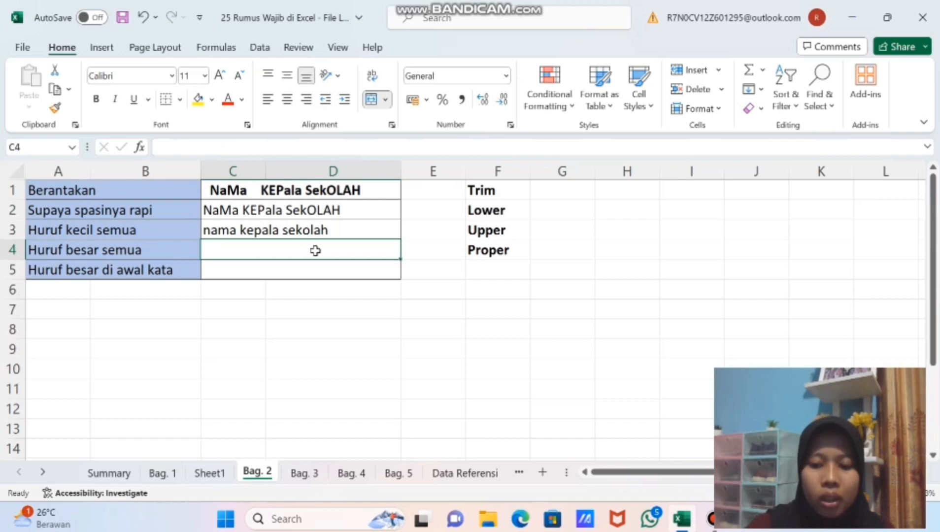
# - Fill the Huruf besar semua row in C4 with UPPER of the lowercase text in C3
pyautogui.write('=')
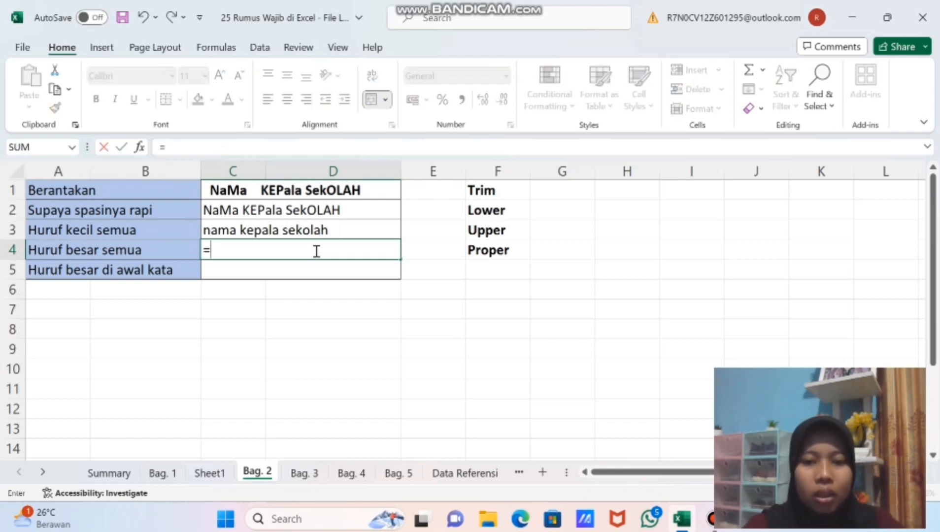
pyautogui.write('upper')
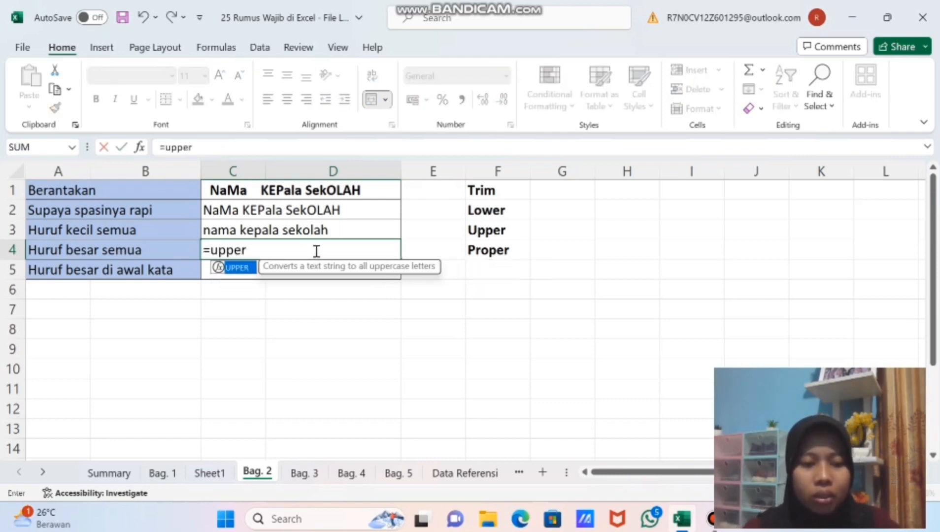
pyautogui.doubleClick(242, 267)
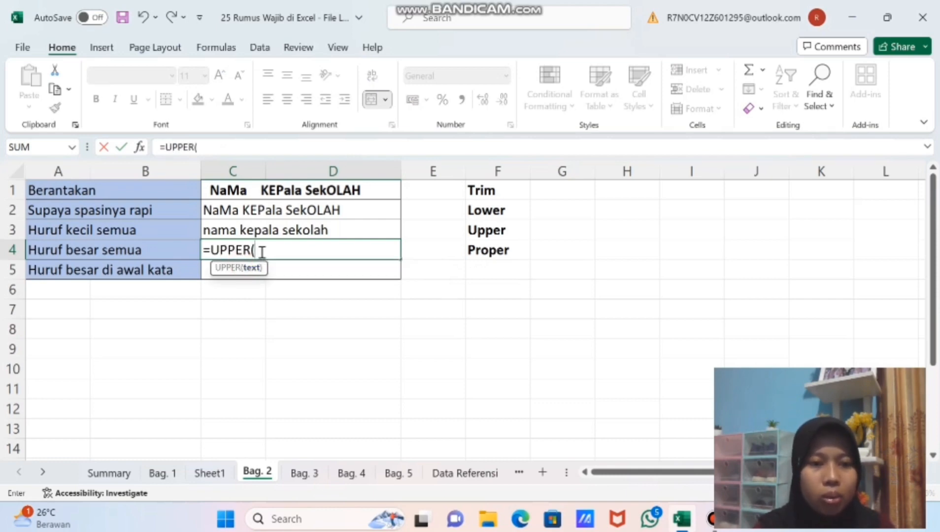
pyautogui.click(281, 229)
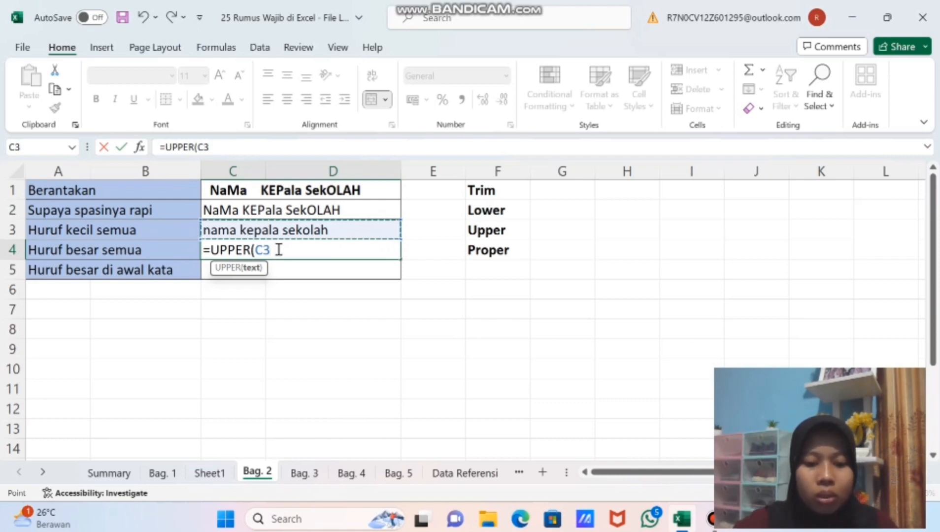
pyautogui.write(')')
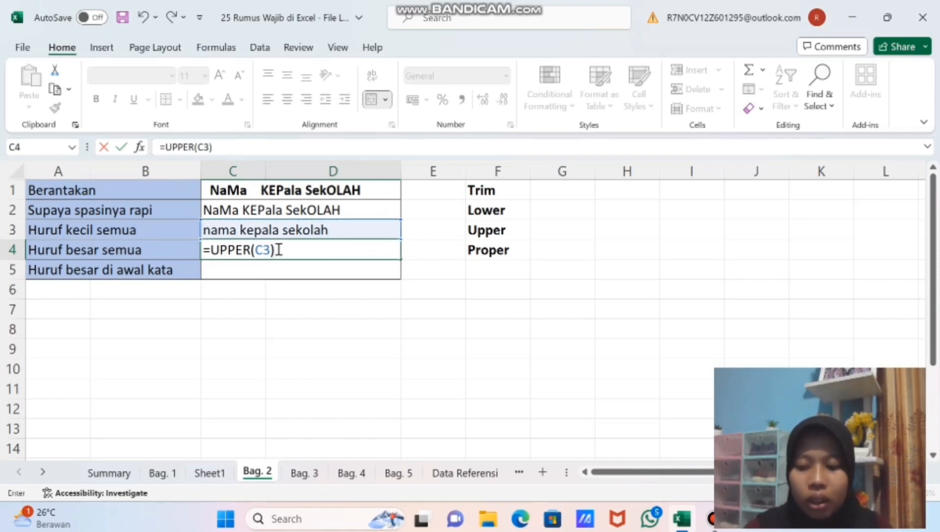
pyautogui.press('Return')
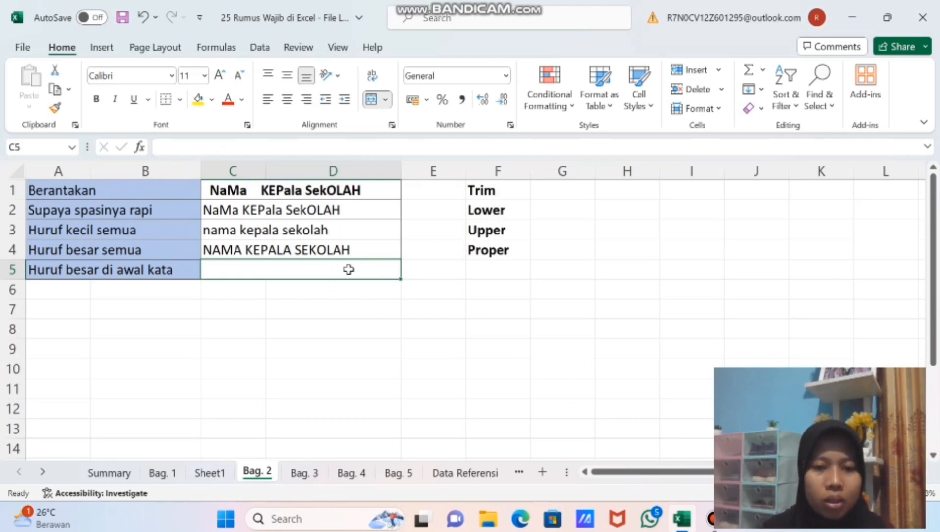
# - Fill the Huruf besar di awal kata row in C5 with PROPER of the uppercase text in C4
pyautogui.write('=')
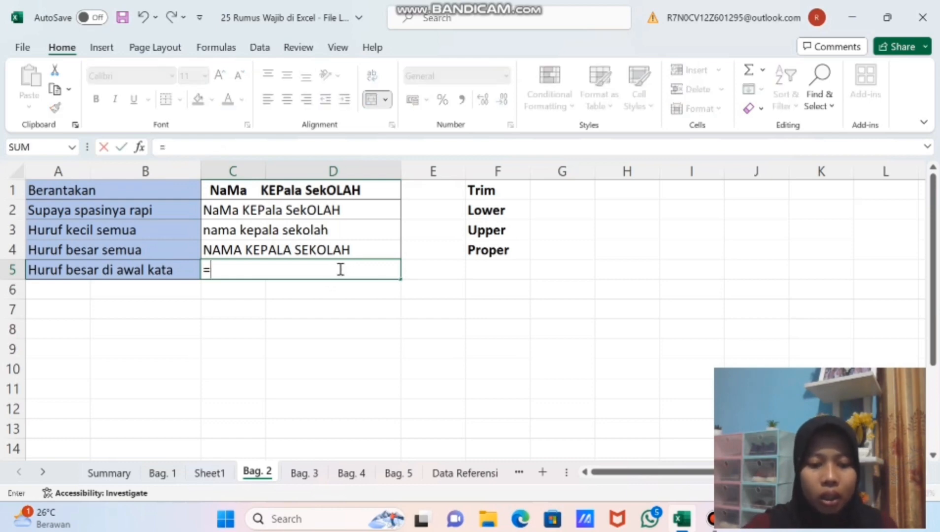
pyautogui.write('prop')
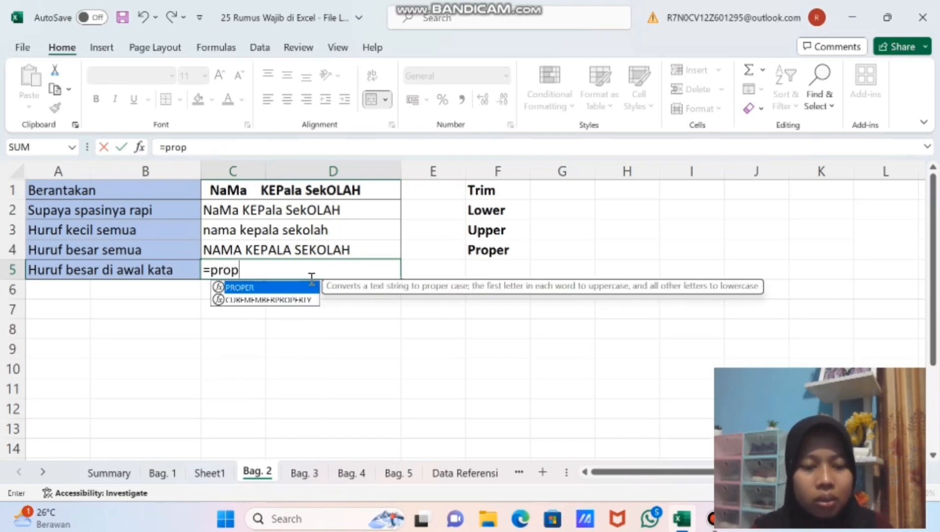
pyautogui.press('Tab')
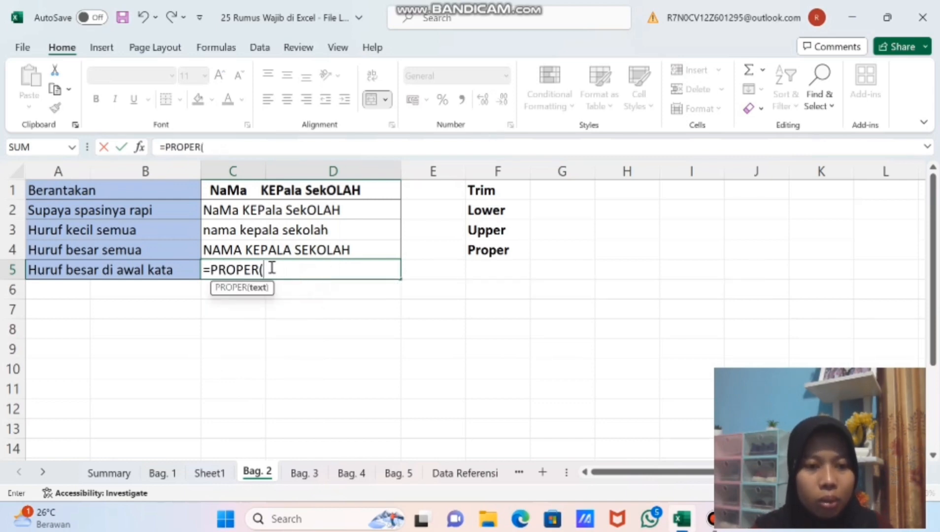
pyautogui.click(282, 250)
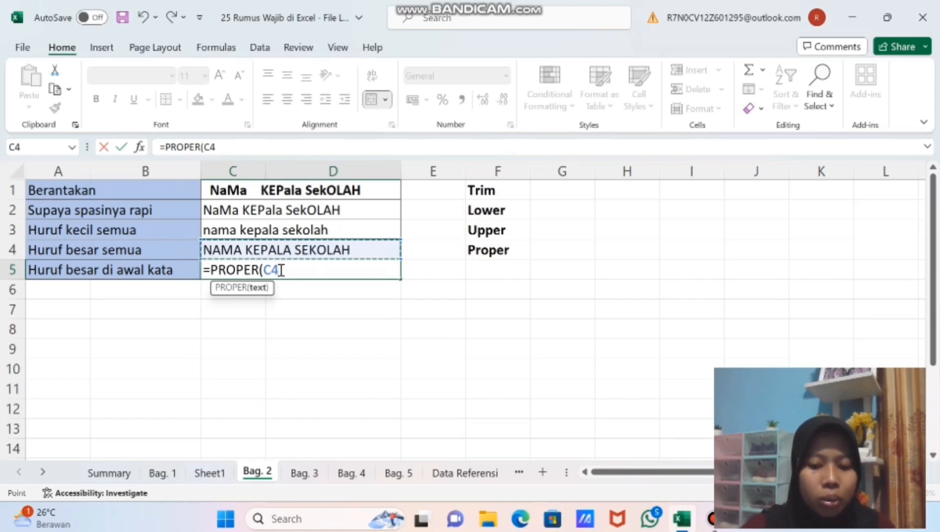
pyautogui.write(')')
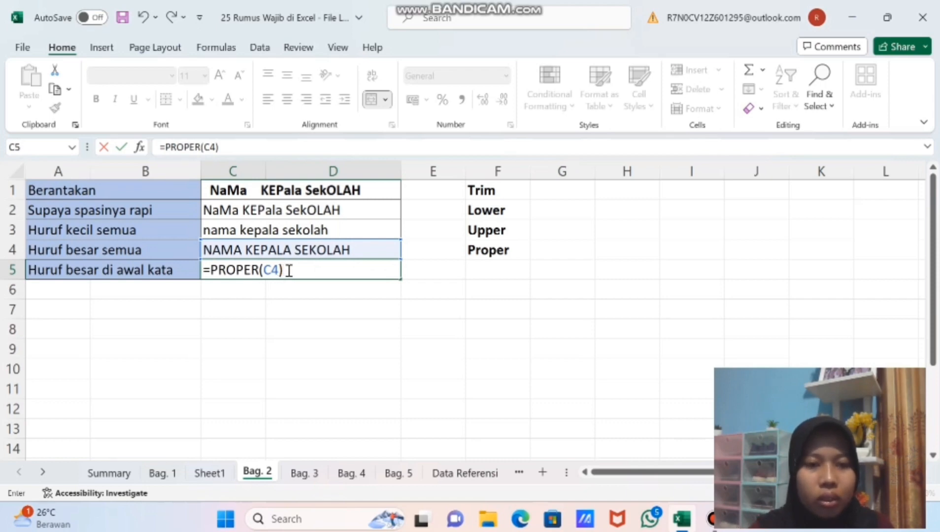
pyautogui.press('Return')
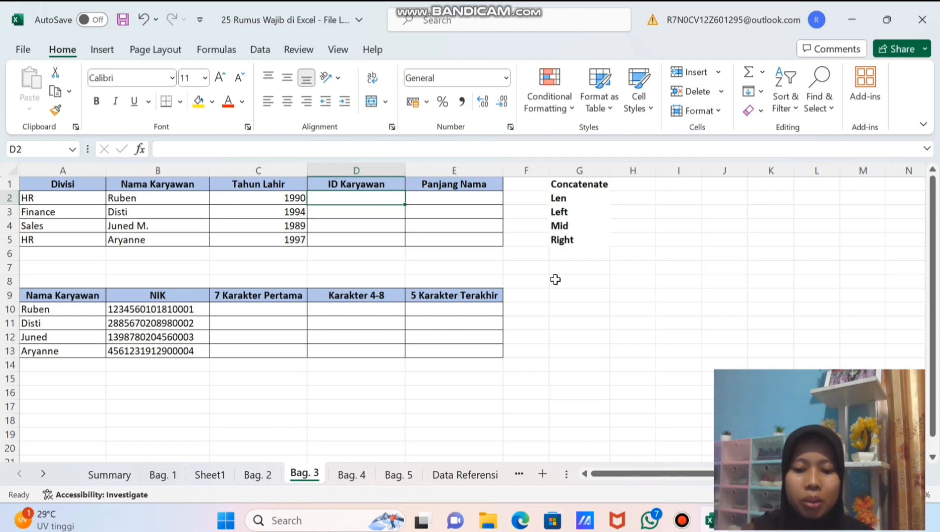
# - Build ID Karyawan in D2 of sheet Bag. 3 with CONCATENATE of A2, a space, B2, "-" and C2, and fill it down to D5
pyautogui.write('=')
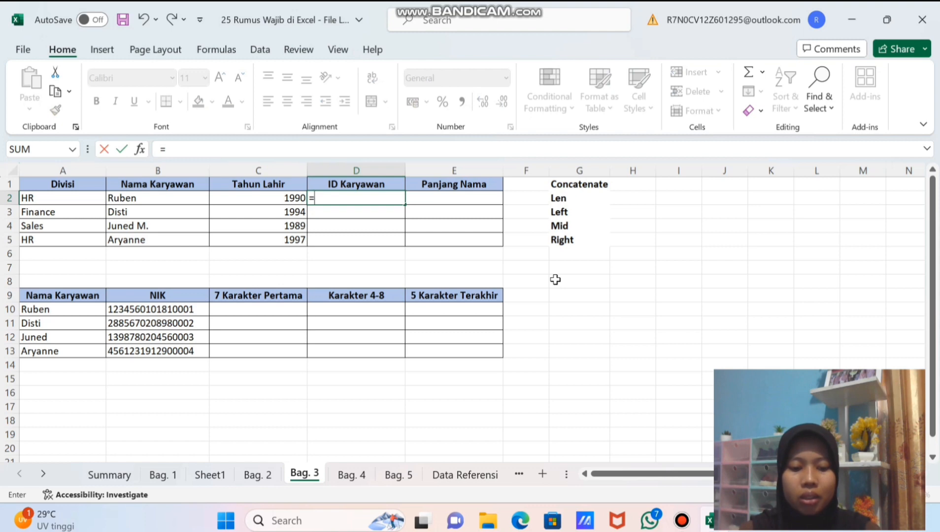
pyautogui.write('conca')
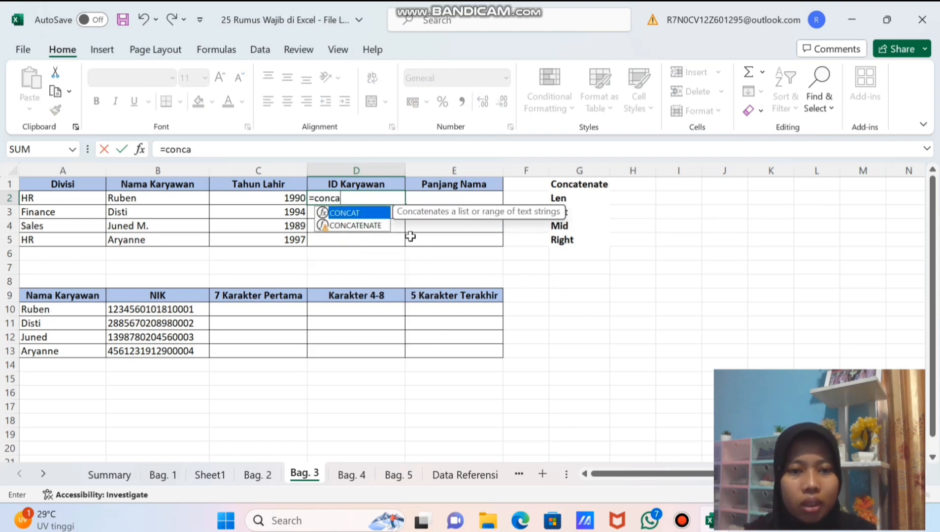
pyautogui.doubleClick(383, 226)
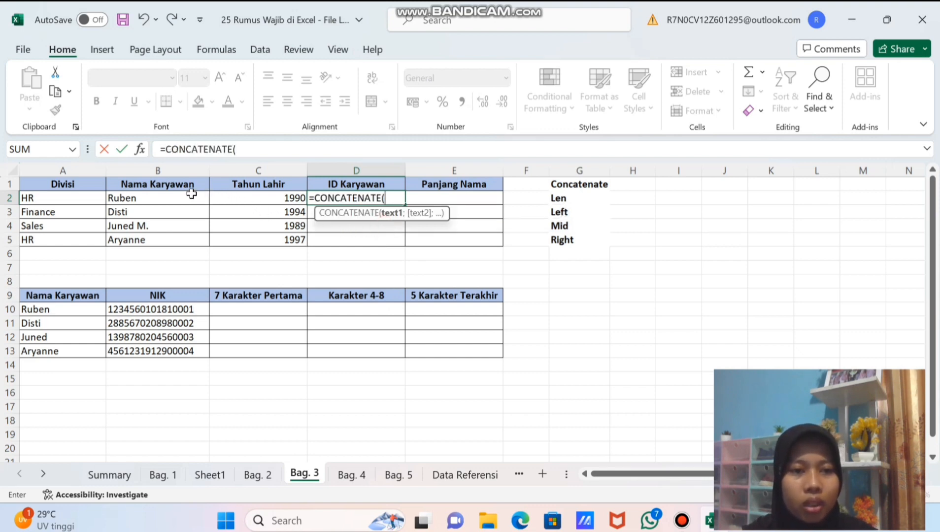
pyautogui.click(85, 197)
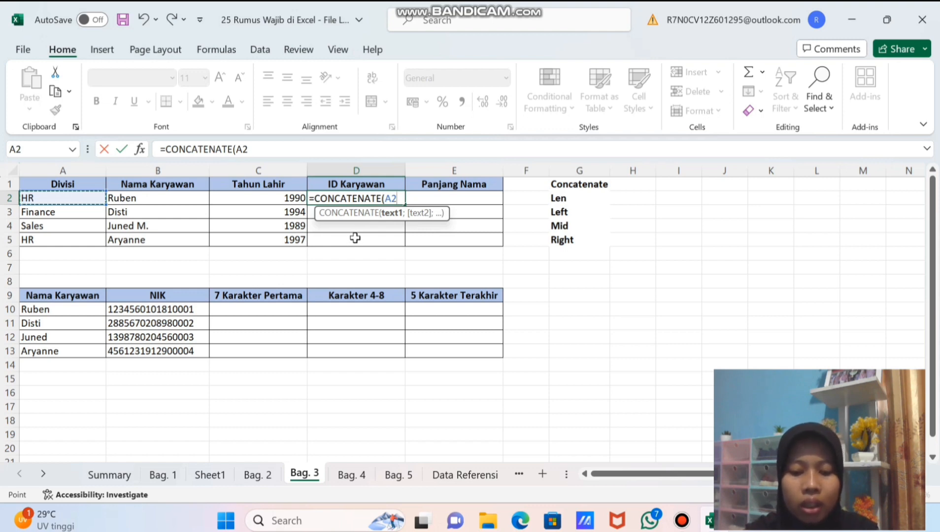
pyautogui.write(';')
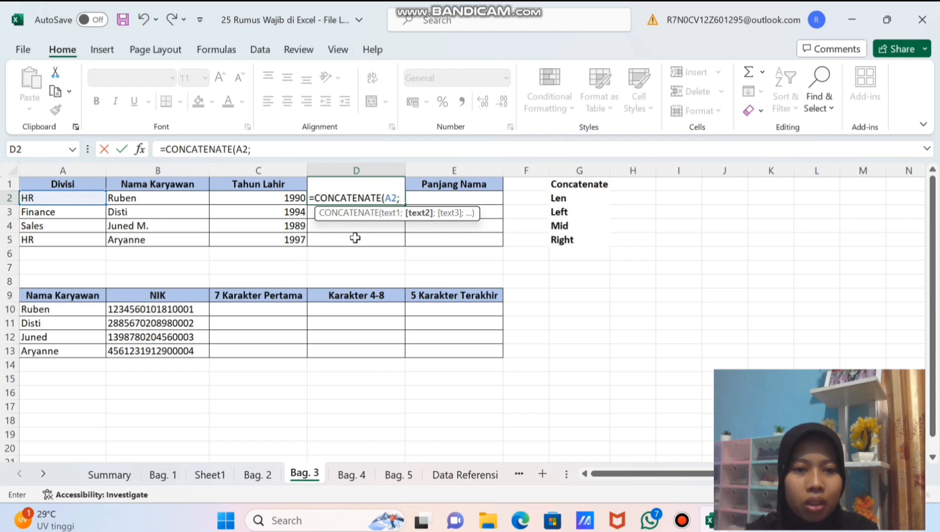
pyautogui.write('"')
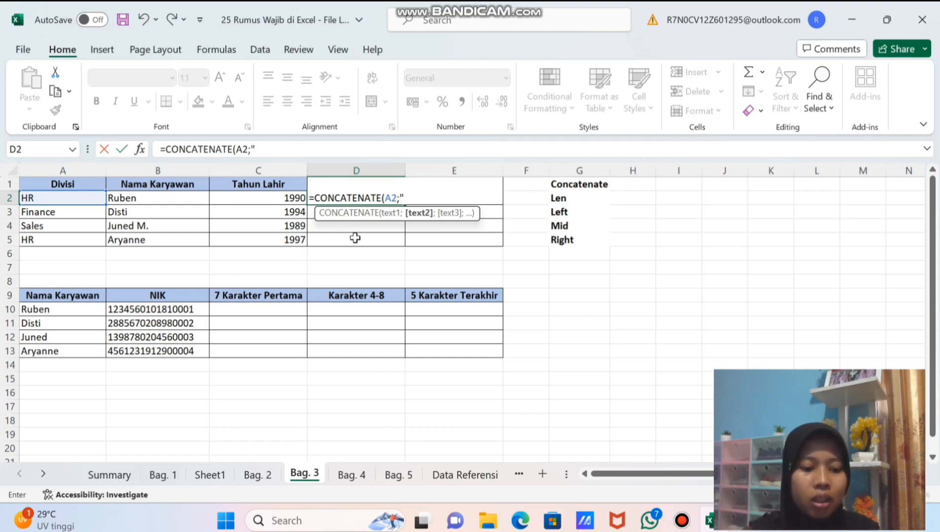
pyautogui.write(' "')
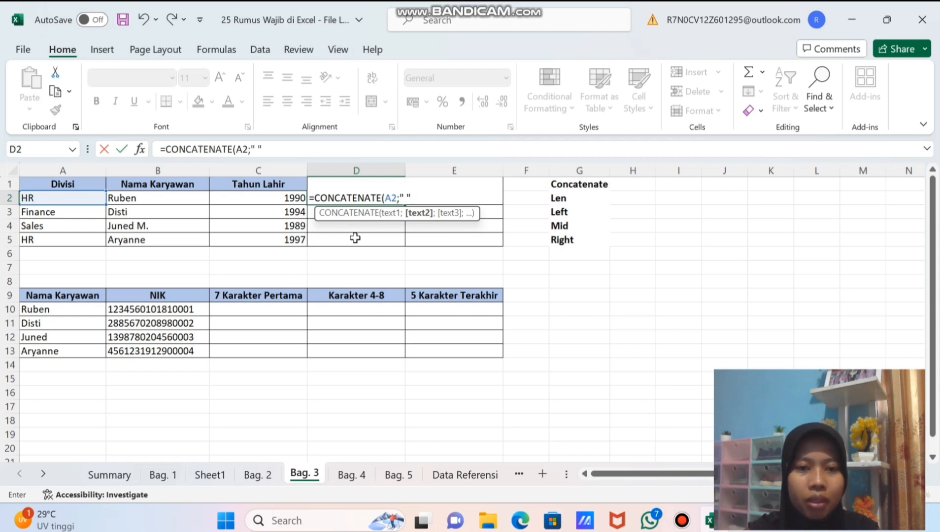
pyautogui.write(';')
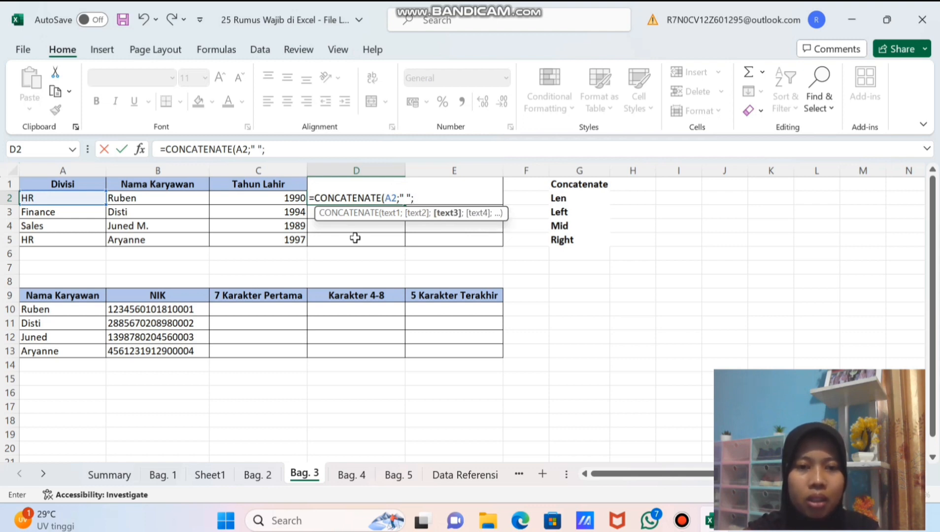
pyautogui.click(188, 202)
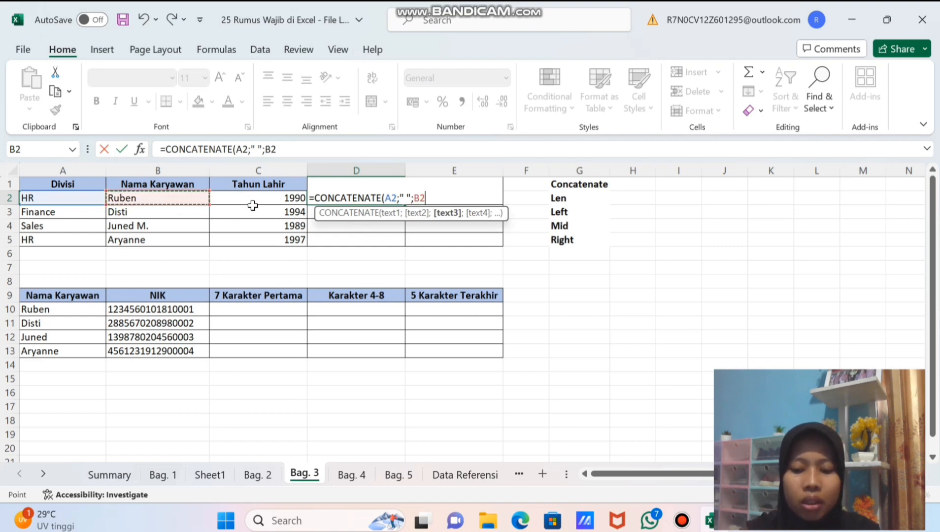
pyautogui.write(';"-')
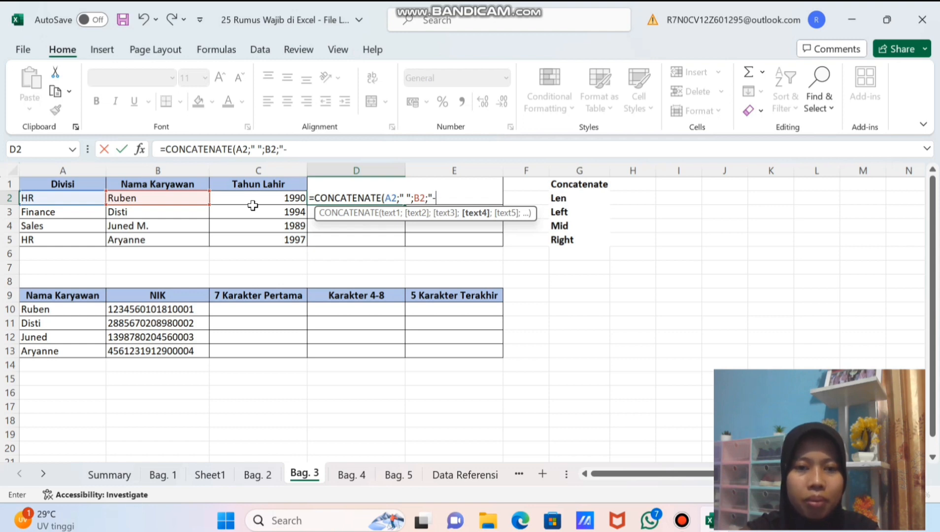
pyautogui.write('"')
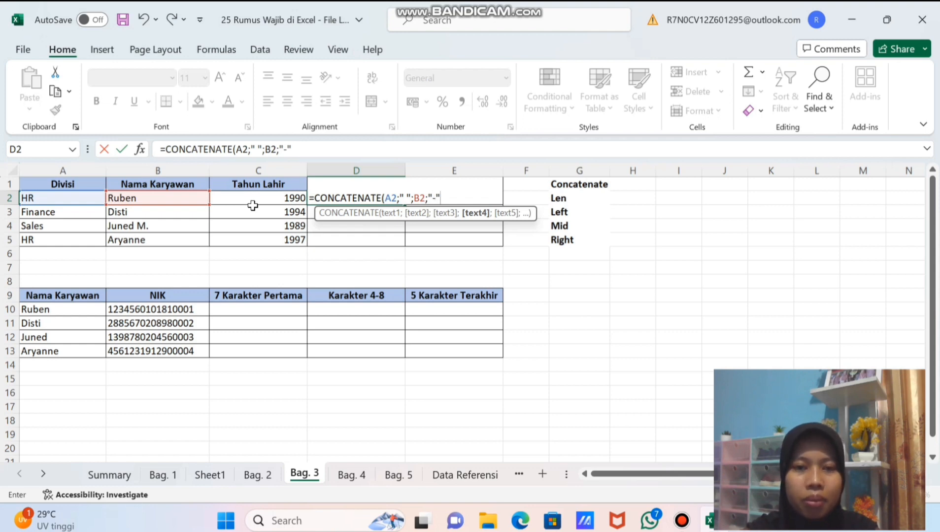
pyautogui.write(';')
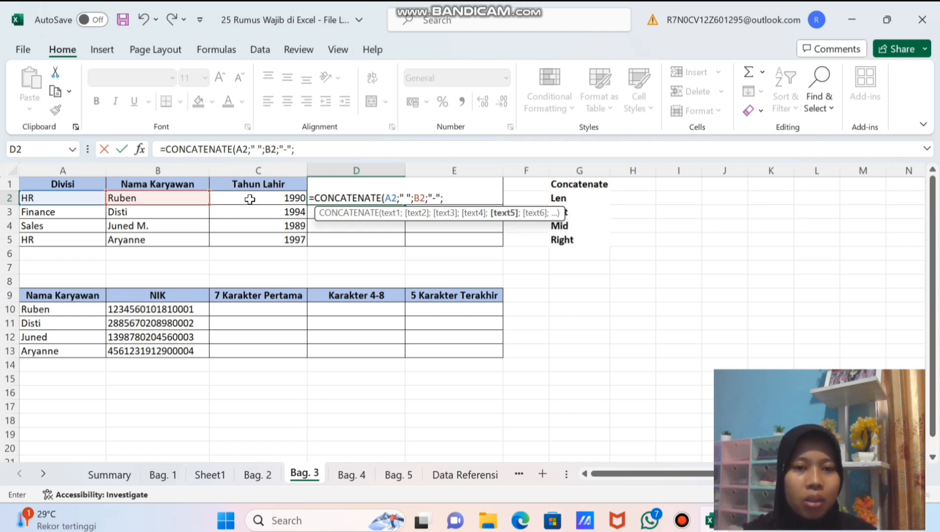
pyautogui.click(250, 199)
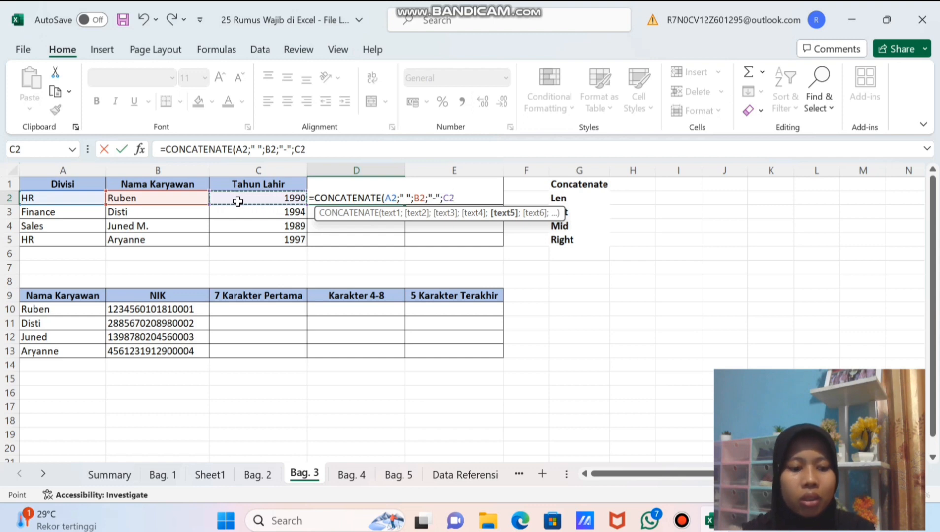
pyautogui.write(')')
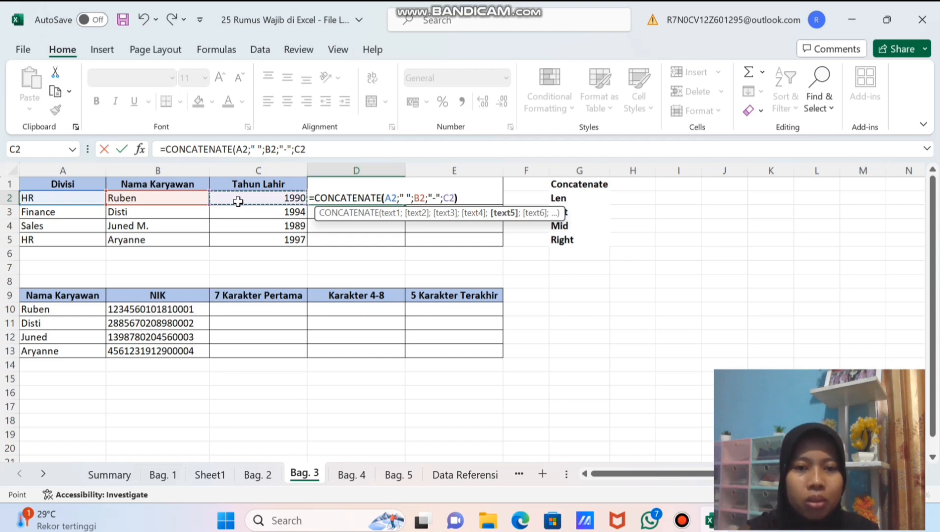
pyautogui.press('Return')
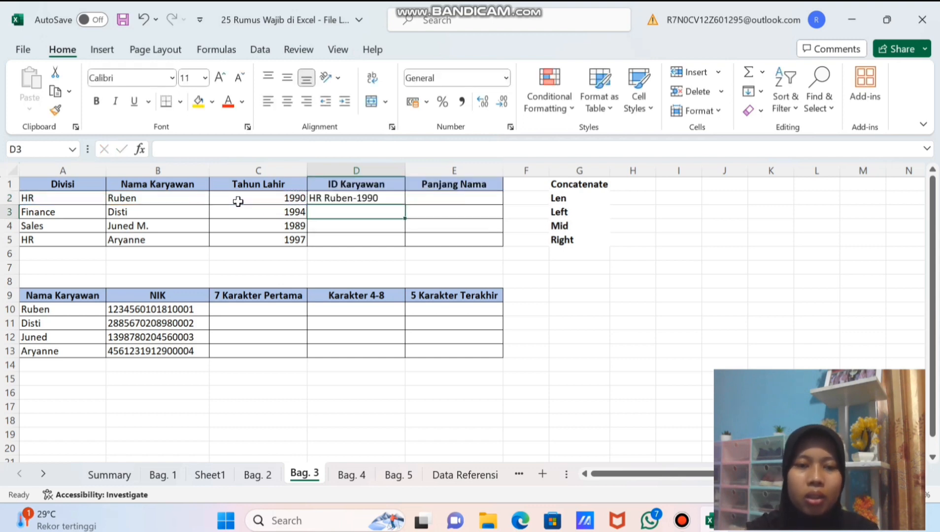
pyautogui.click(397, 201)
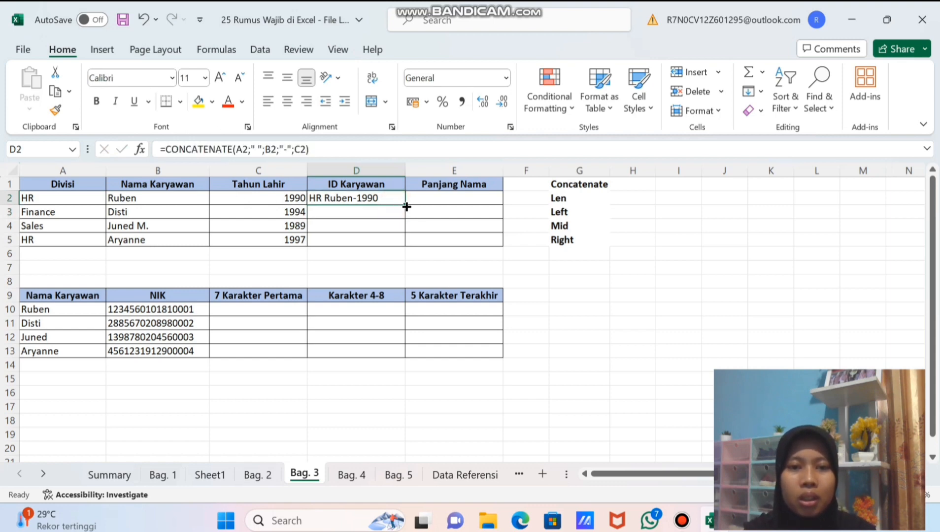
pyautogui.doubleClick(405, 205)
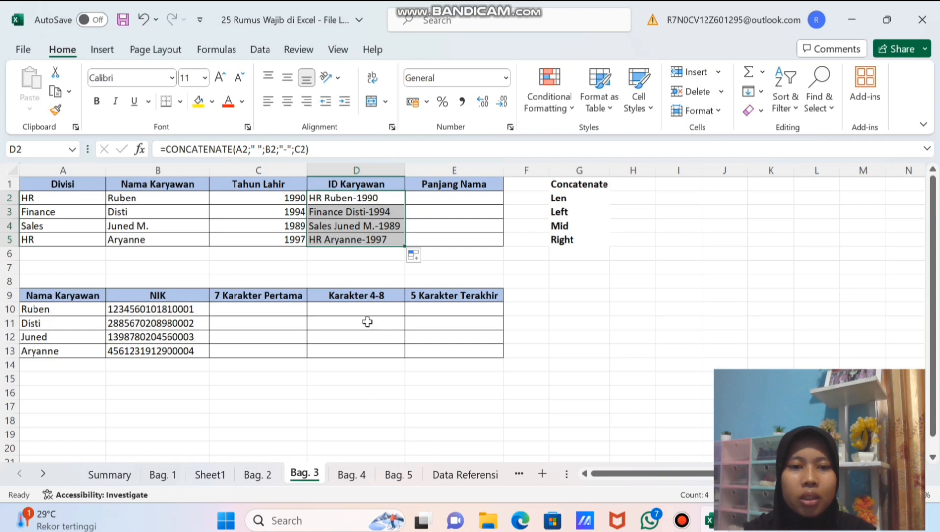
# - Fill the Panjang Nama column with LEN of the employee name, entering =LEN(B2) in E2 and filling it down to E5
pyautogui.click(390, 240)
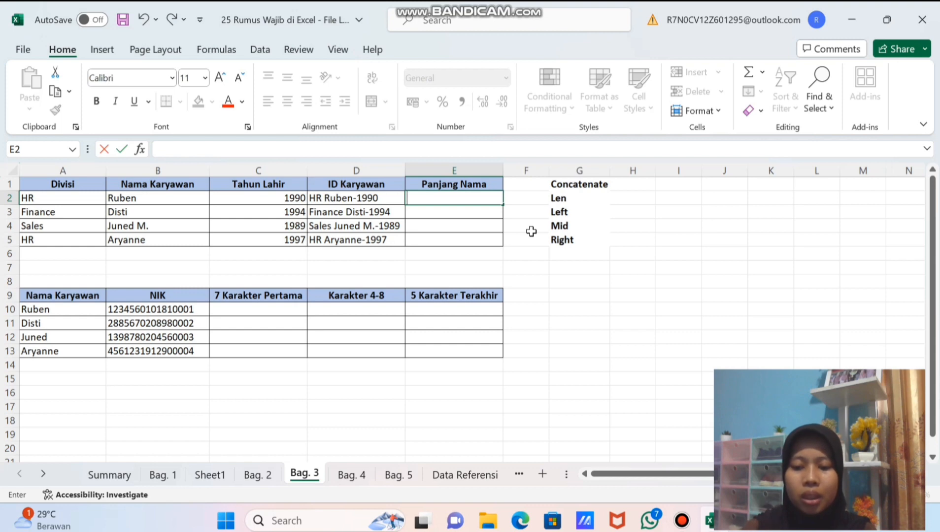
pyautogui.write('=len')
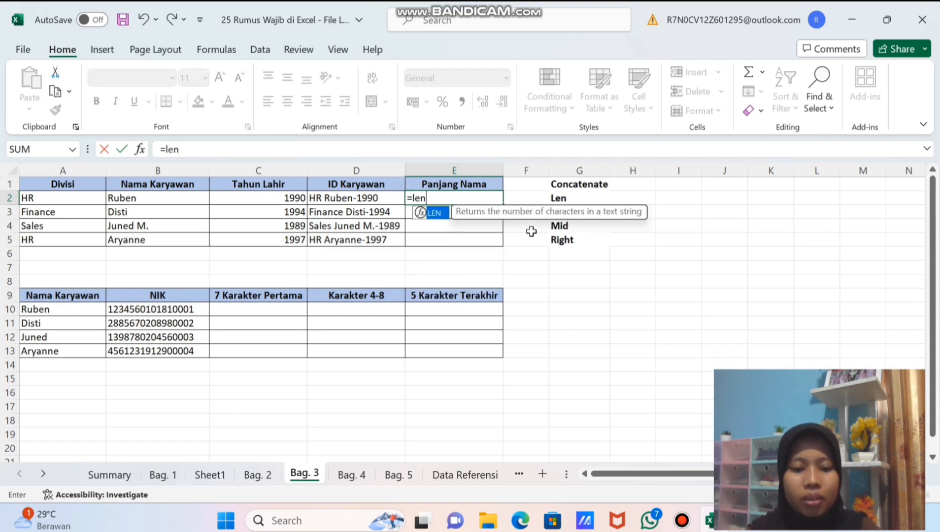
pyautogui.doubleClick(442, 213)
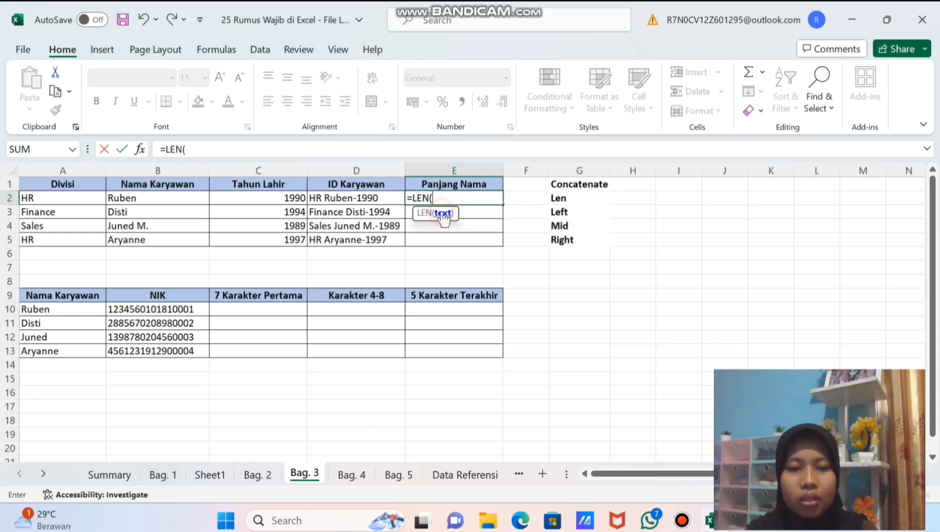
pyautogui.click(170, 198)
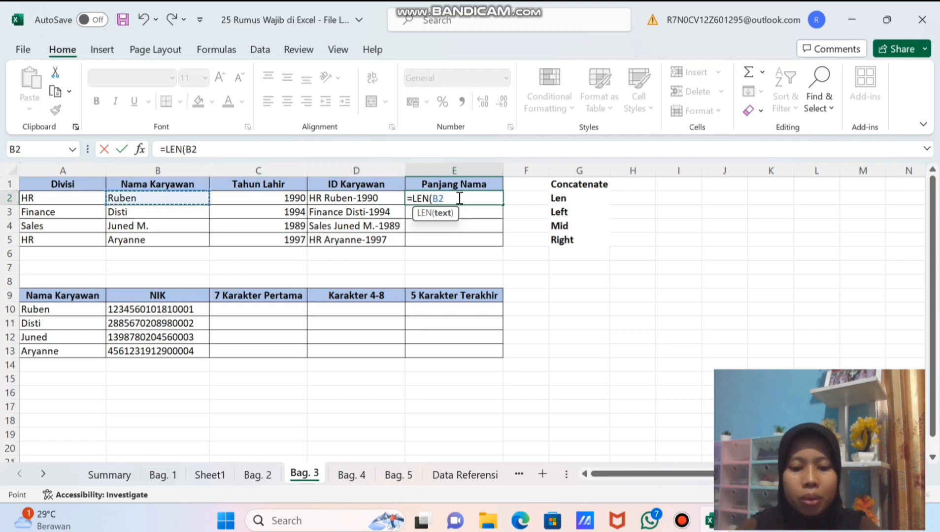
pyautogui.write(')')
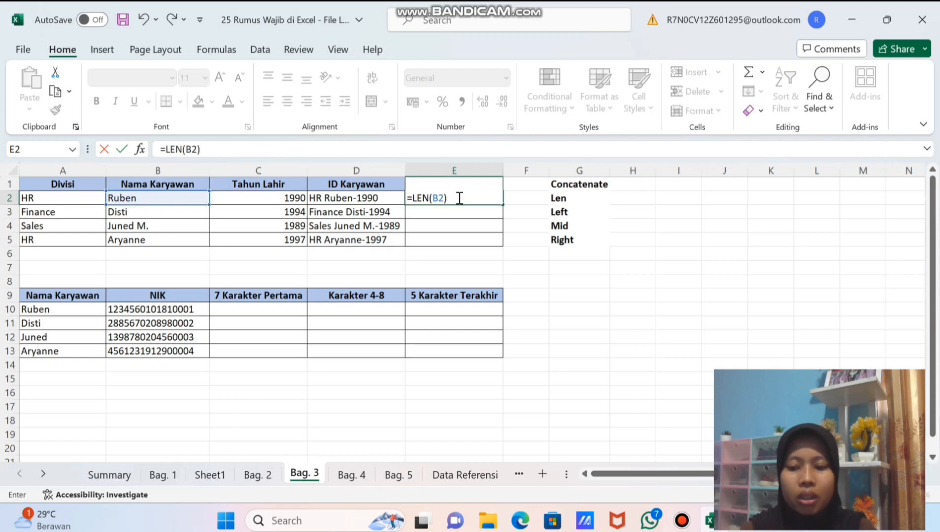
pyautogui.press('Return')
pyautogui.click(482, 199)
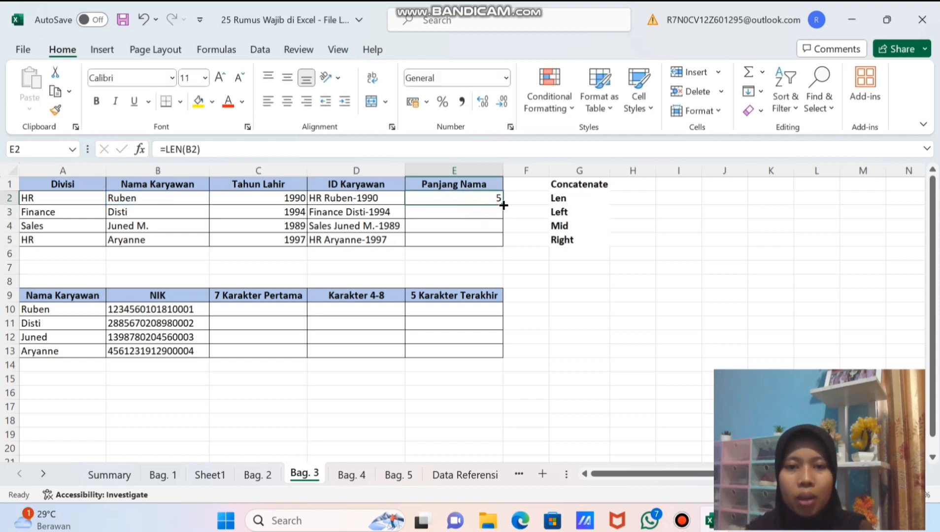
pyautogui.moveTo(503, 204); pyautogui.dragTo(502, 243)
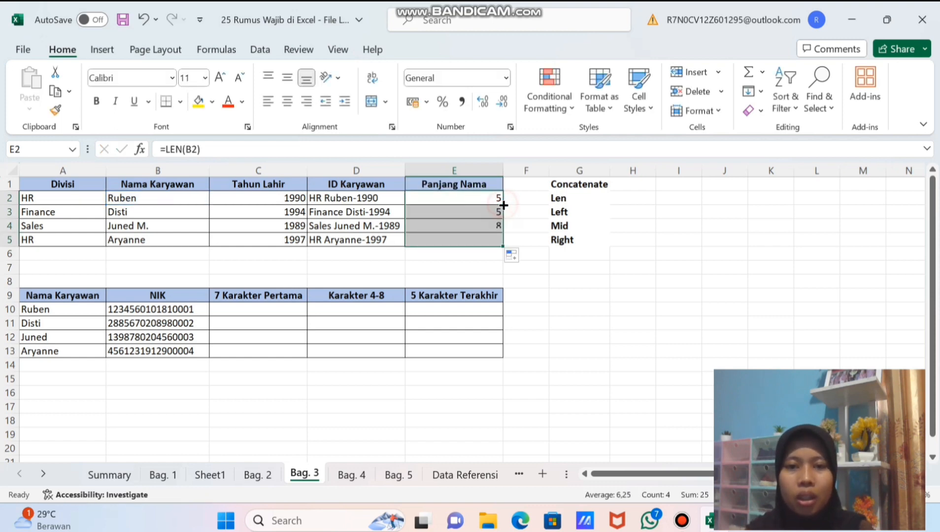
pyautogui.click(454, 241)
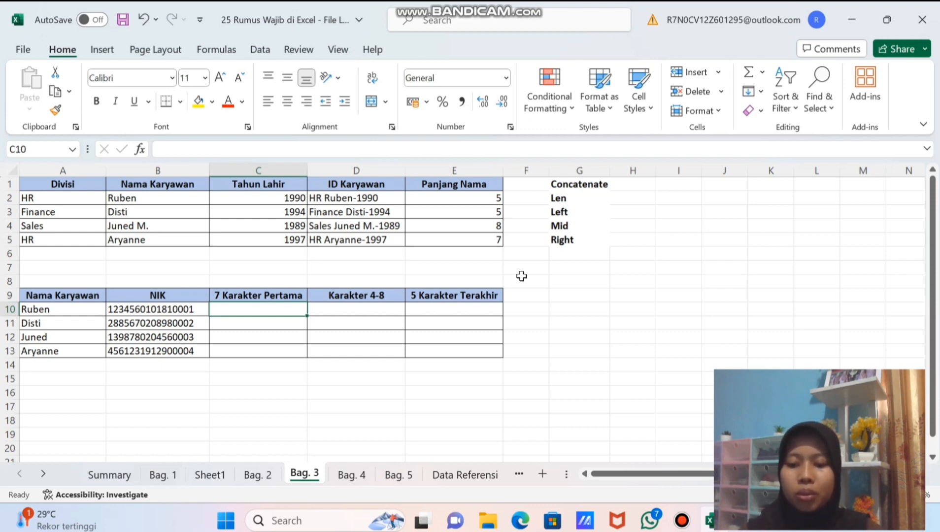
# - Extract the first 7 NIK characters with =LEFT(B10;7) in C10 and fill the formula down to C13
pyautogui.write('=')
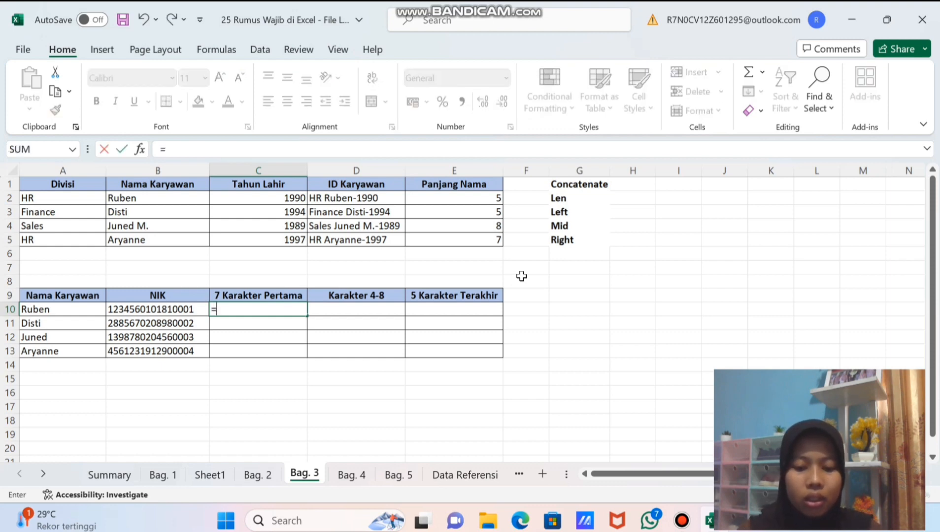
pyautogui.write('lef')
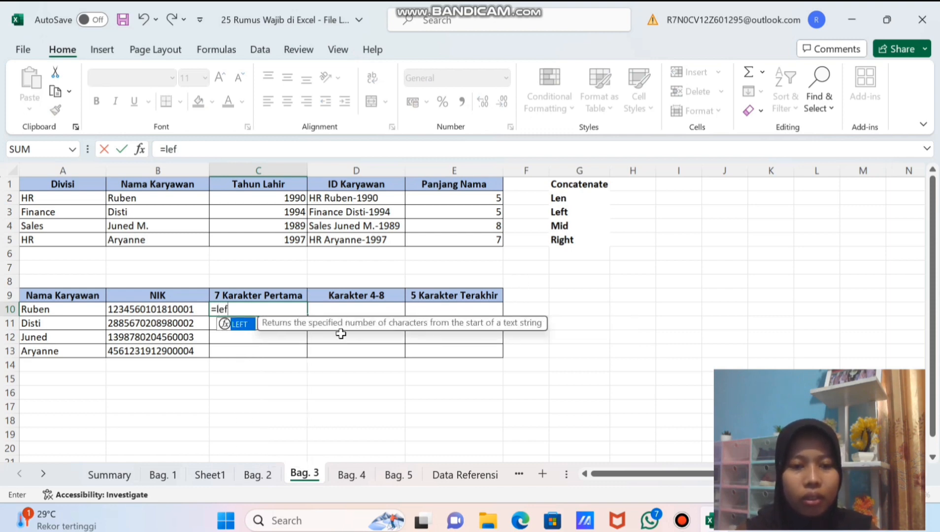
pyautogui.doubleClick(244, 324)
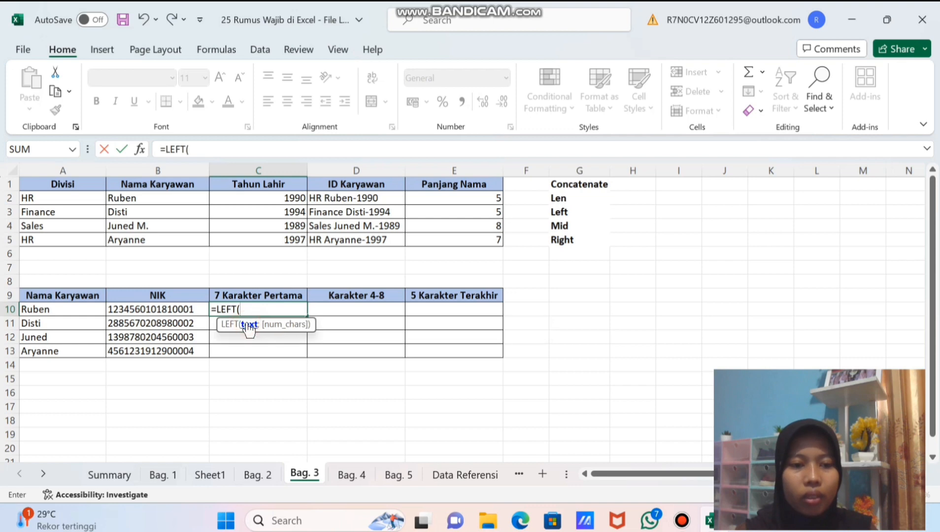
pyautogui.click(181, 307)
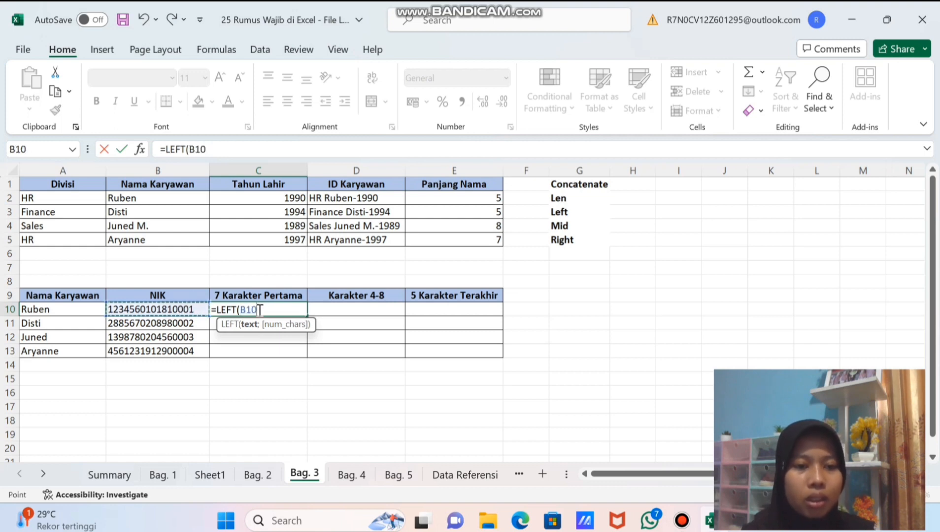
pyautogui.write(';')
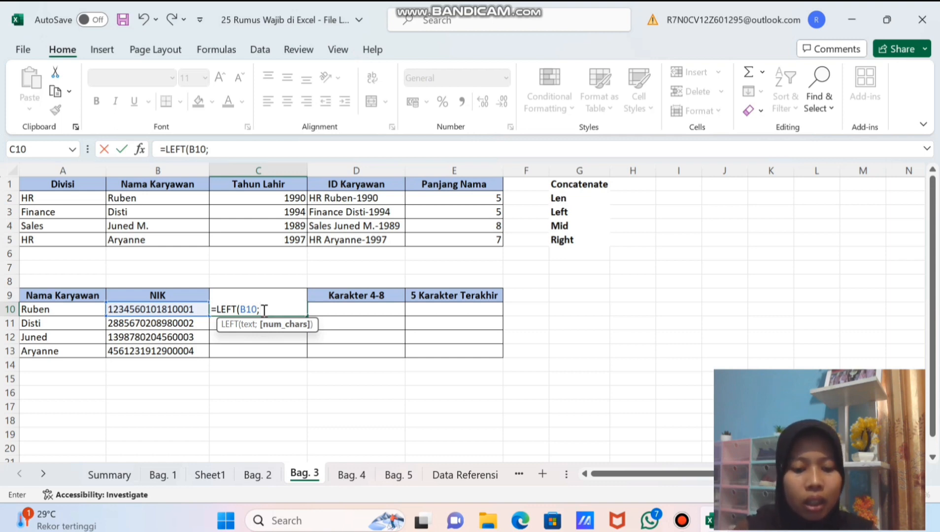
pyautogui.write('7')
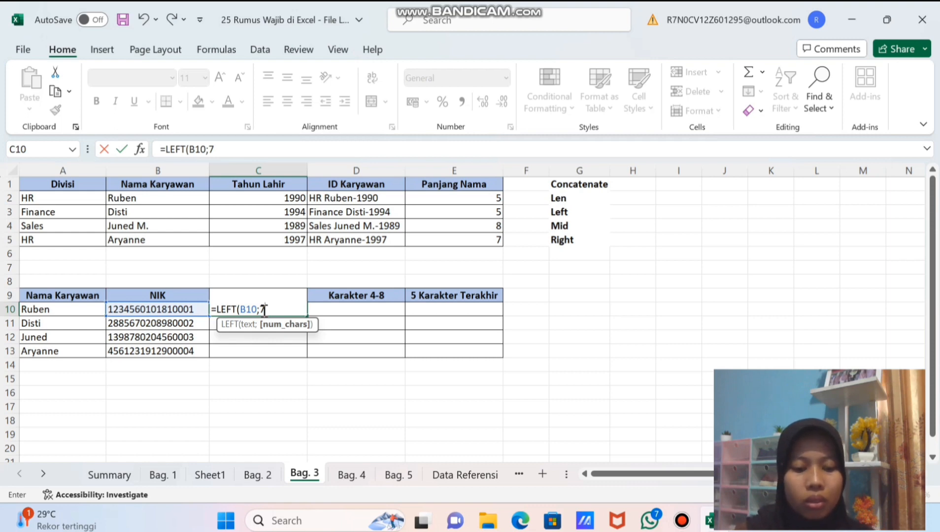
pyautogui.write(')')
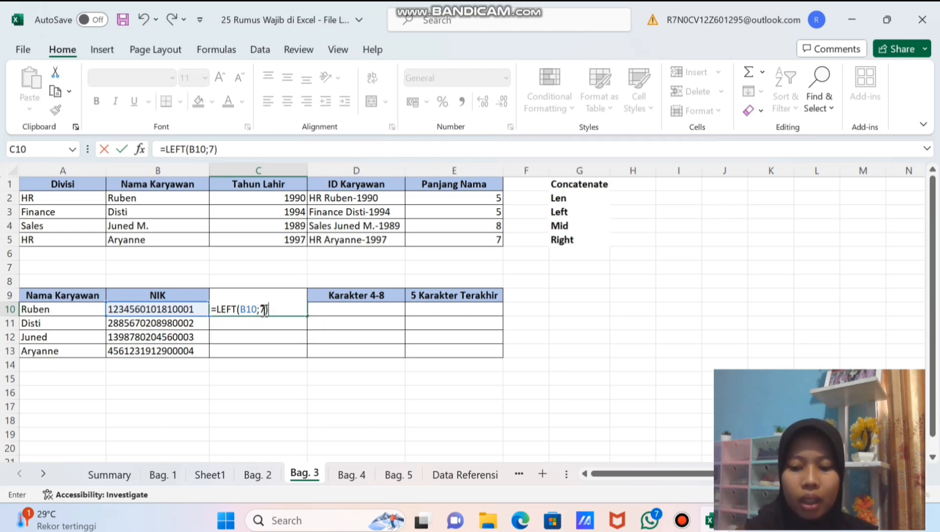
pyautogui.press('Return')
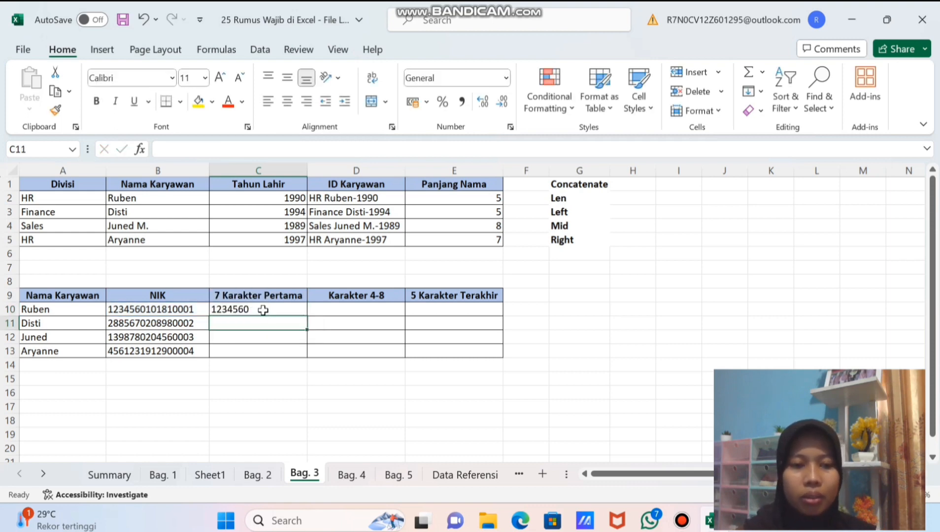
pyautogui.click(291, 310)
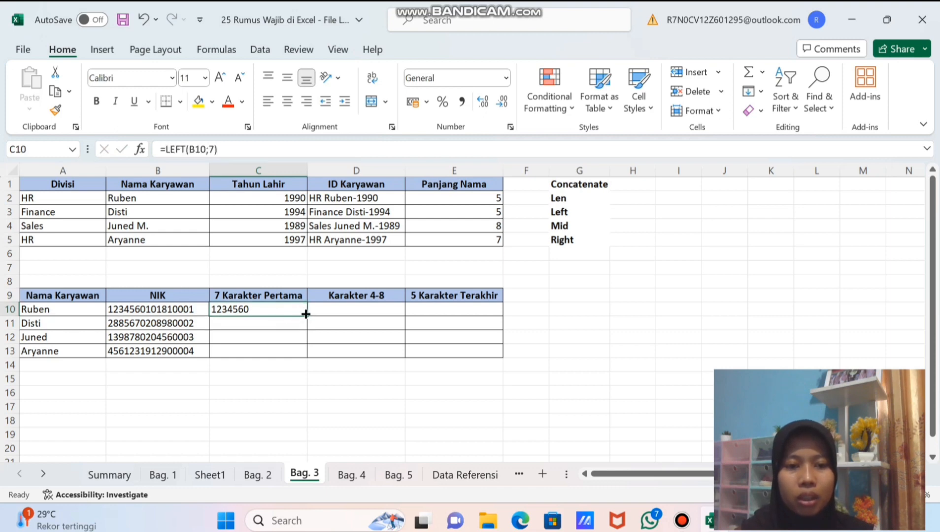
pyautogui.moveTo(307, 316); pyautogui.dragTo(310, 360)
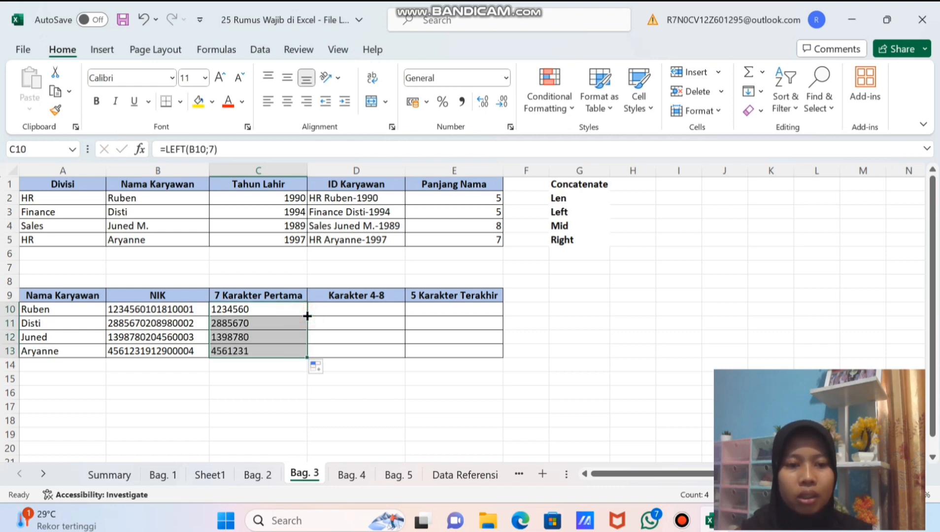
pyautogui.click(281, 348)
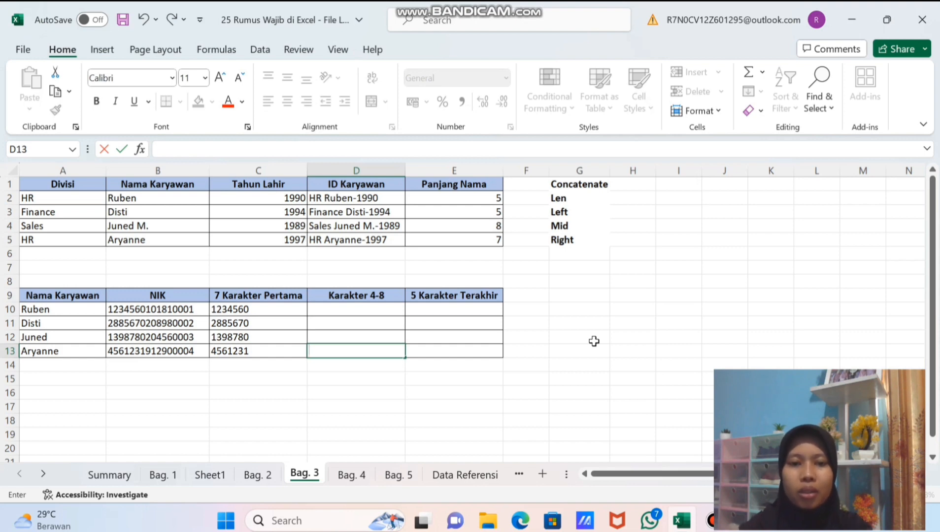
# - Extract NIK characters 4 to 8 with =MID(B10;4;5) in D10 and fill the formula down to D13
pyautogui.click(381, 310)
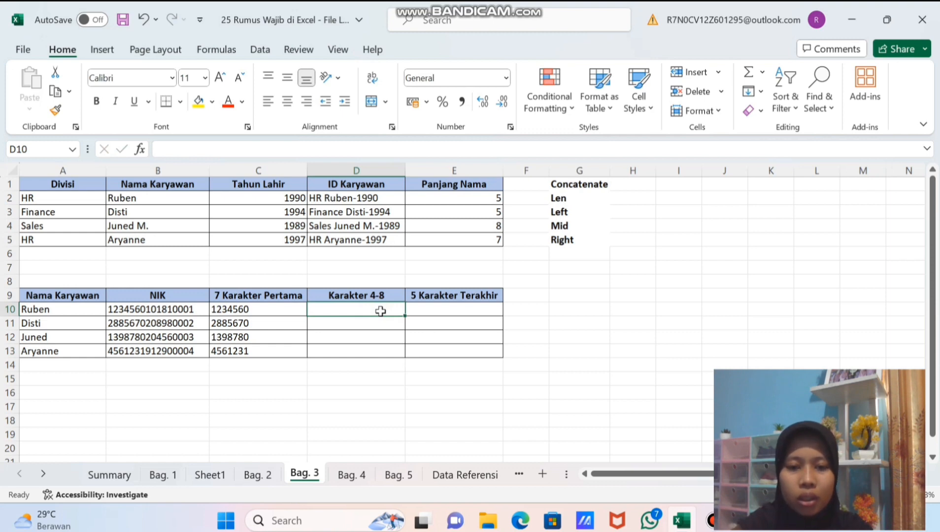
pyautogui.write('=MID')
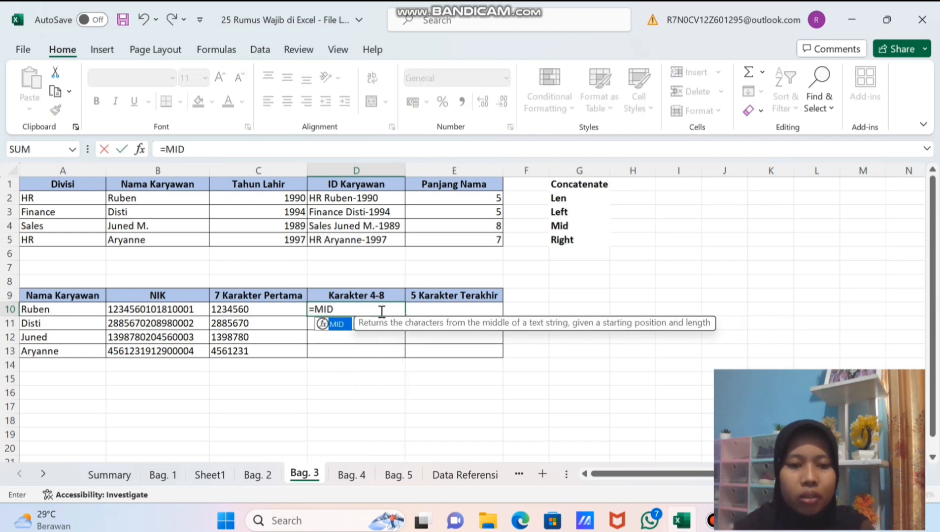
pyautogui.doubleClick(340, 326)
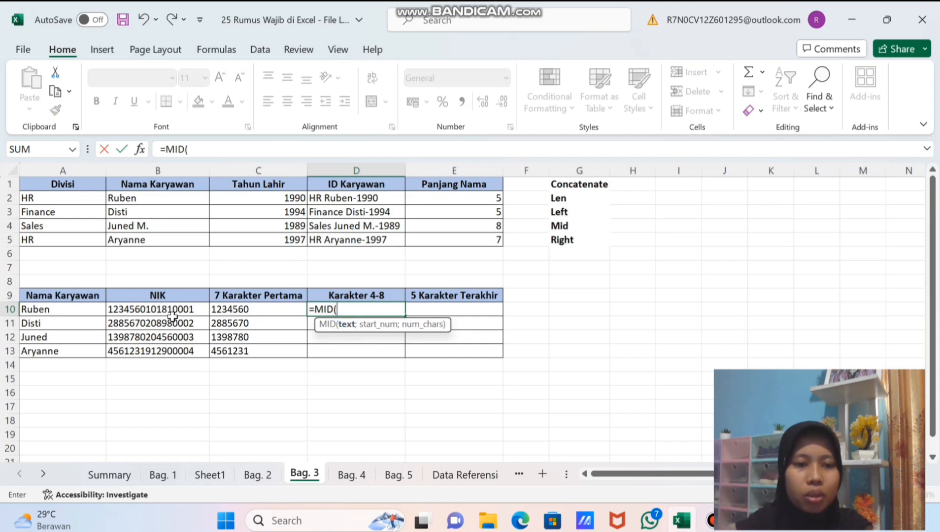
pyautogui.click(155, 309)
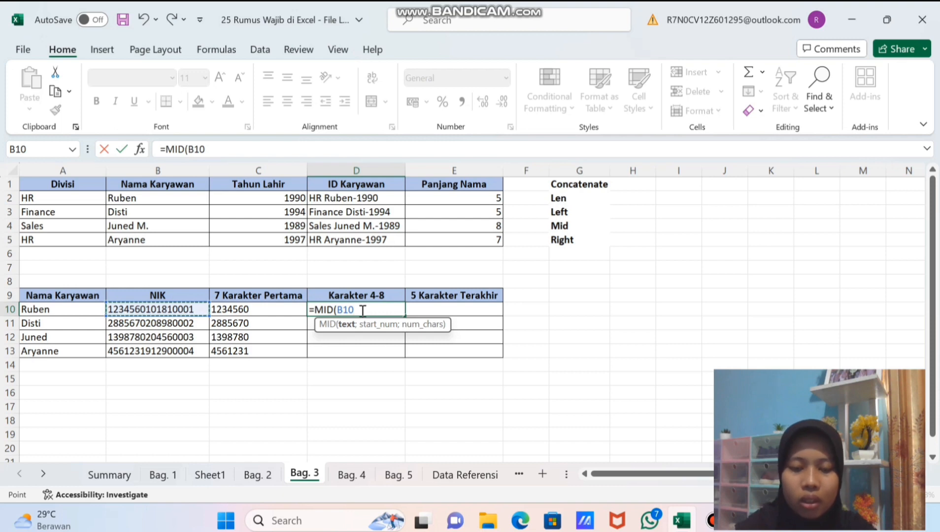
pyautogui.write(';')
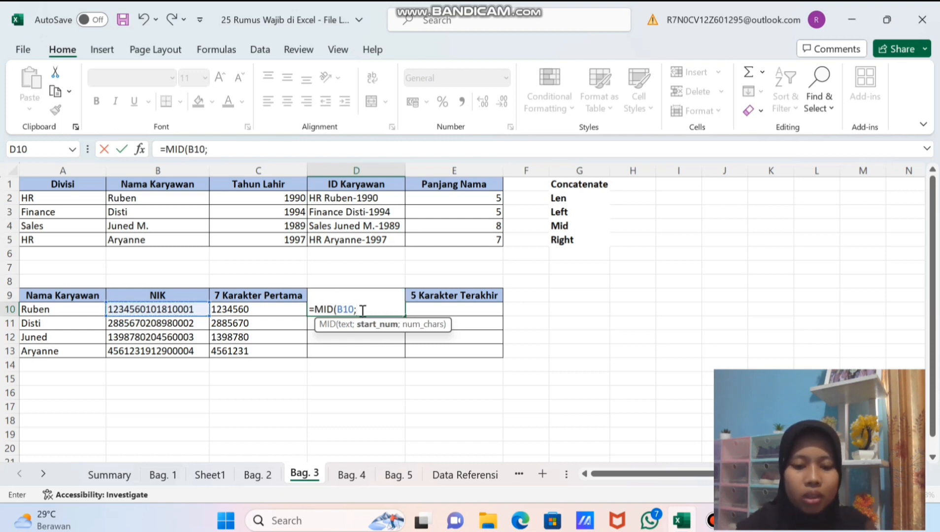
pyautogui.write('4')
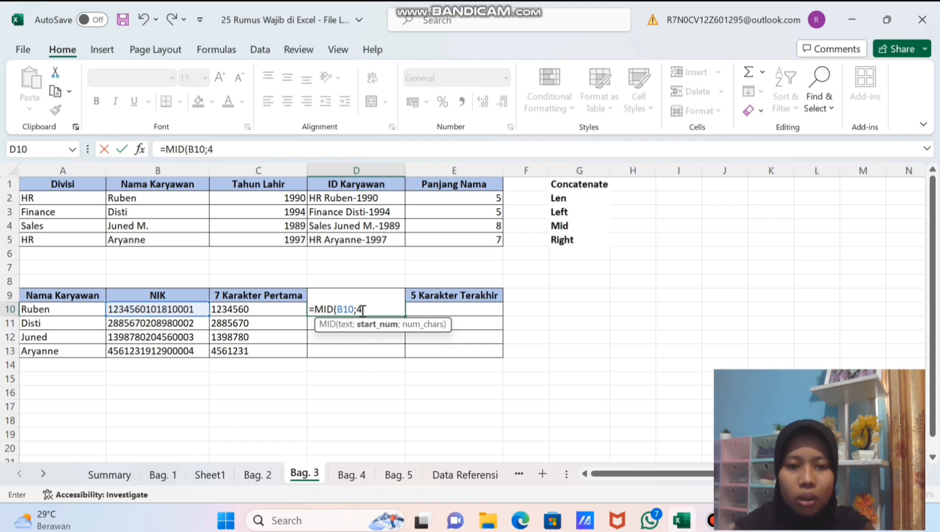
pyautogui.write(';')
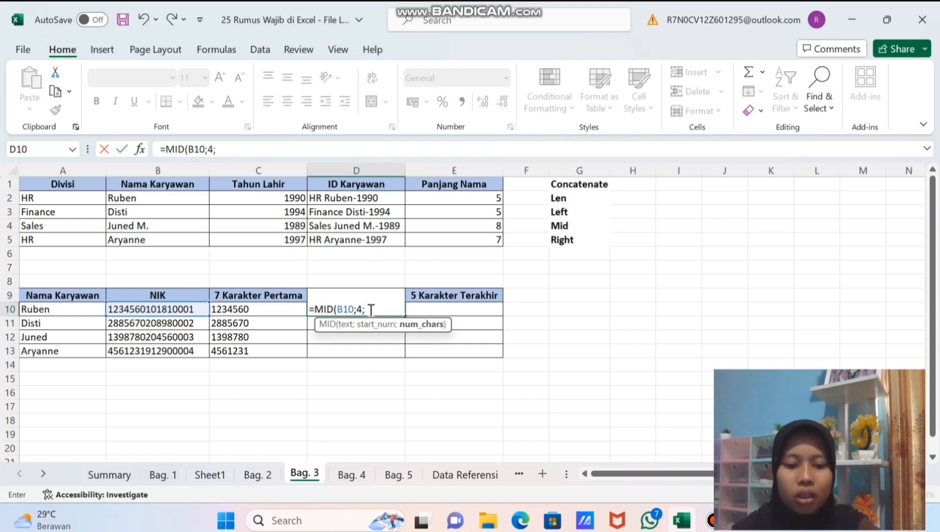
pyautogui.write('5')
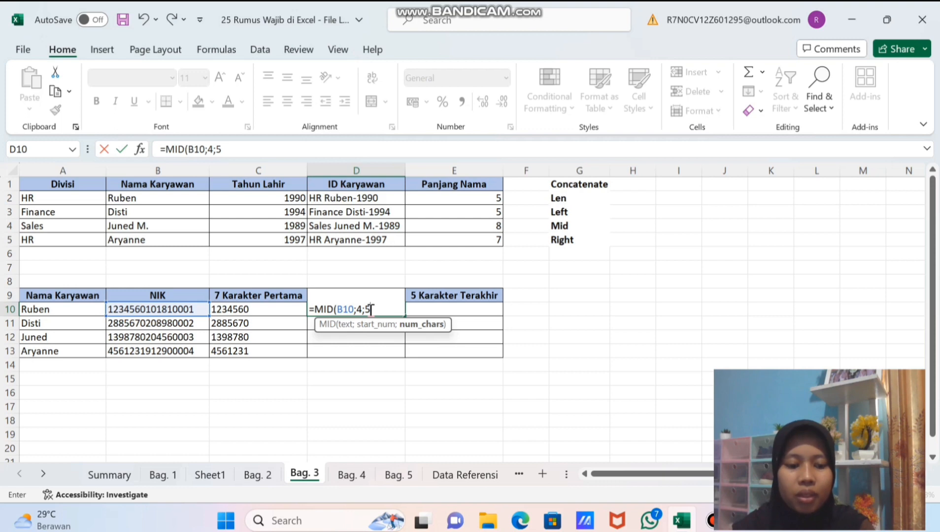
pyautogui.write(')')
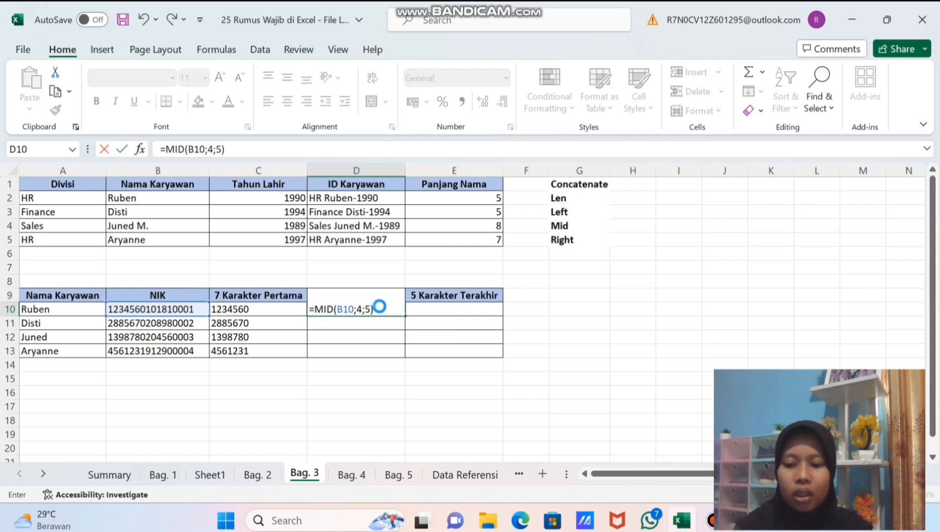
pyautogui.press('Return')
pyautogui.click(379, 306)
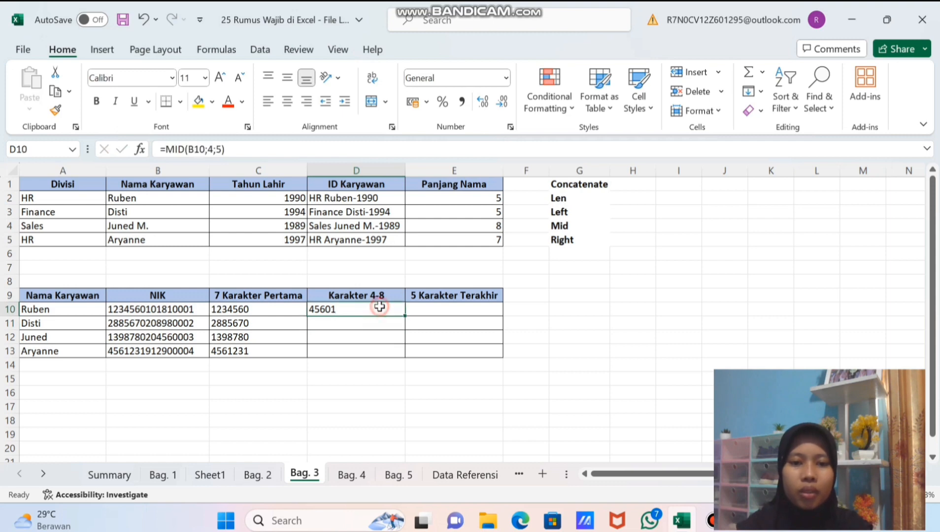
pyautogui.doubleClick(407, 315)
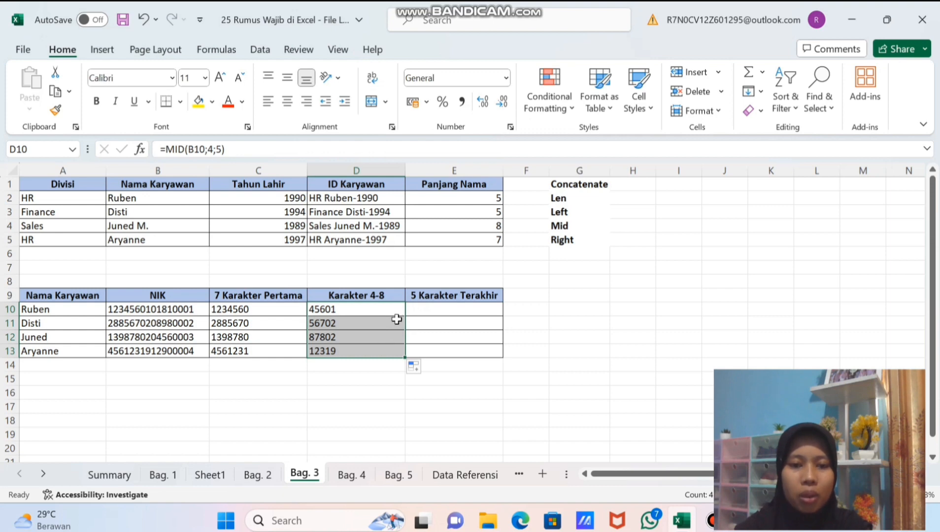
pyautogui.click(388, 336)
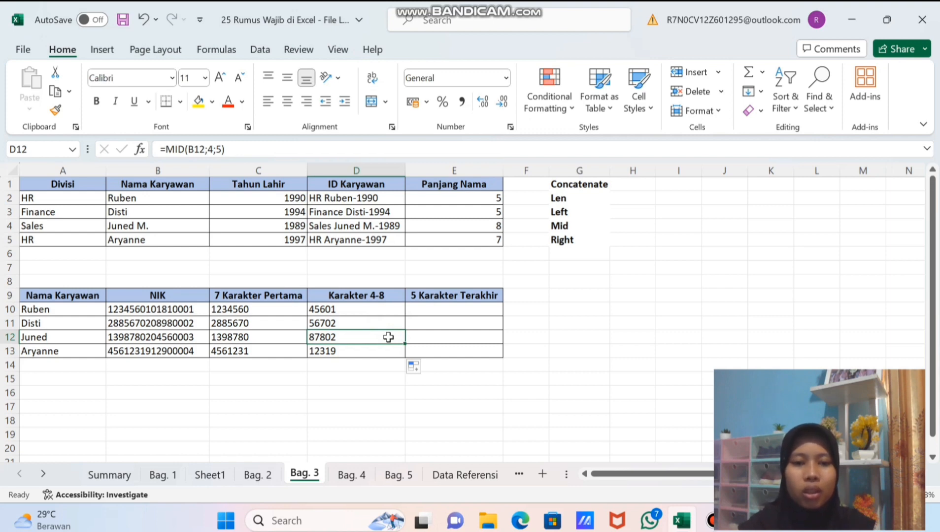
# - Extract the last 5 NIK characters with =RIGHT(B10;5) in E10 and fill the formula down to E13
pyautogui.click(426, 309)
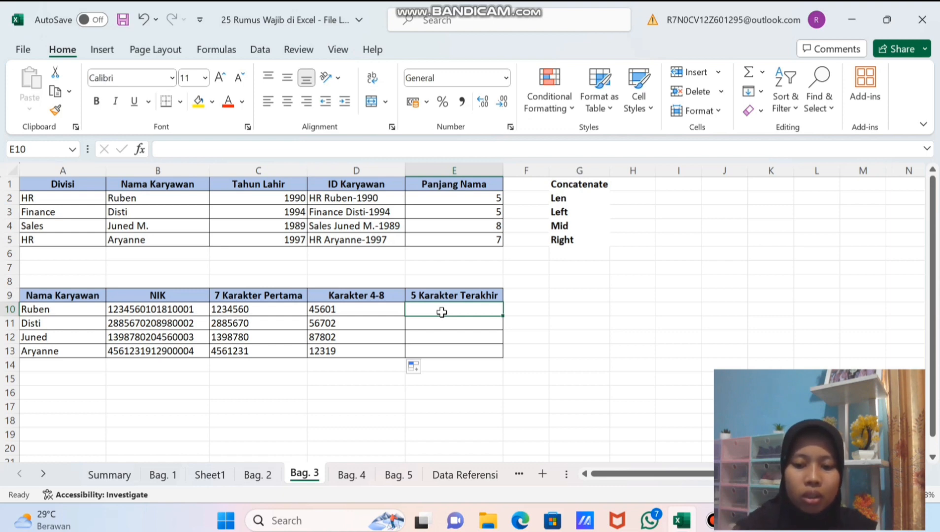
pyautogui.write('=')
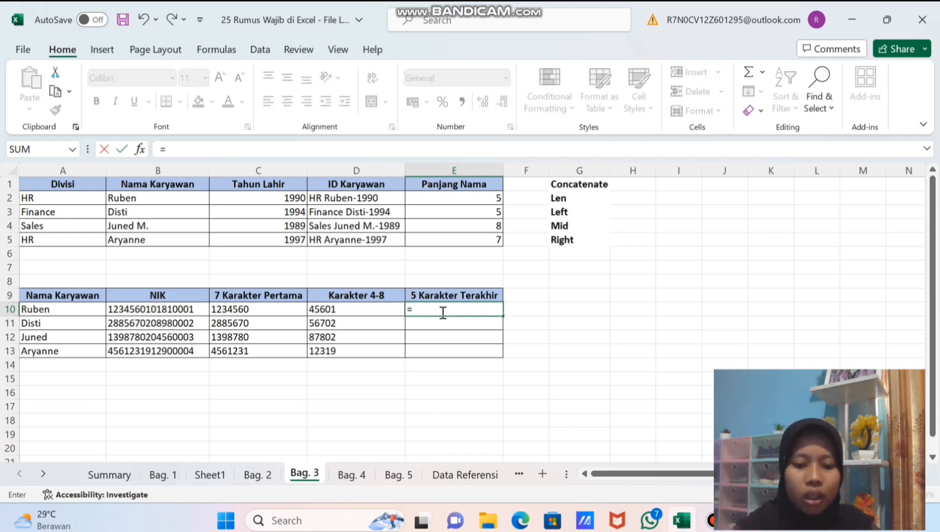
pyautogui.write('RIG')
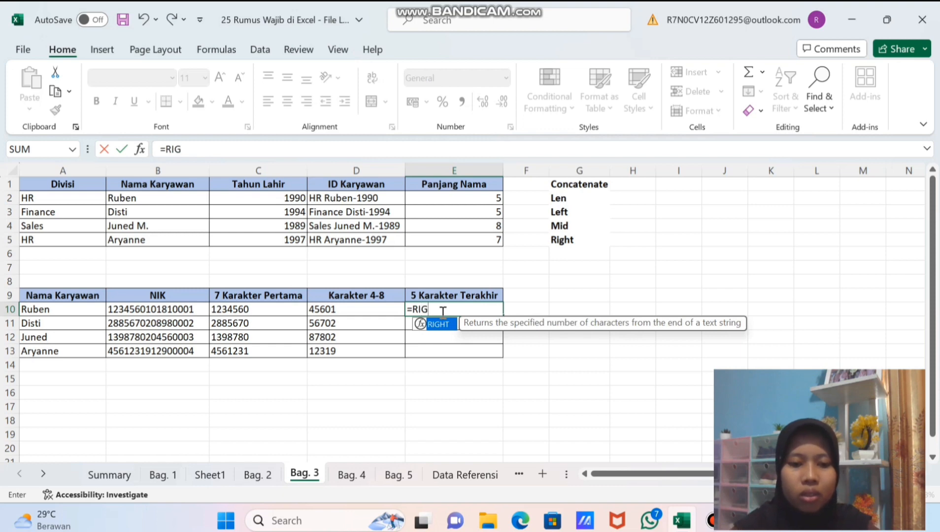
pyautogui.doubleClick(440, 326)
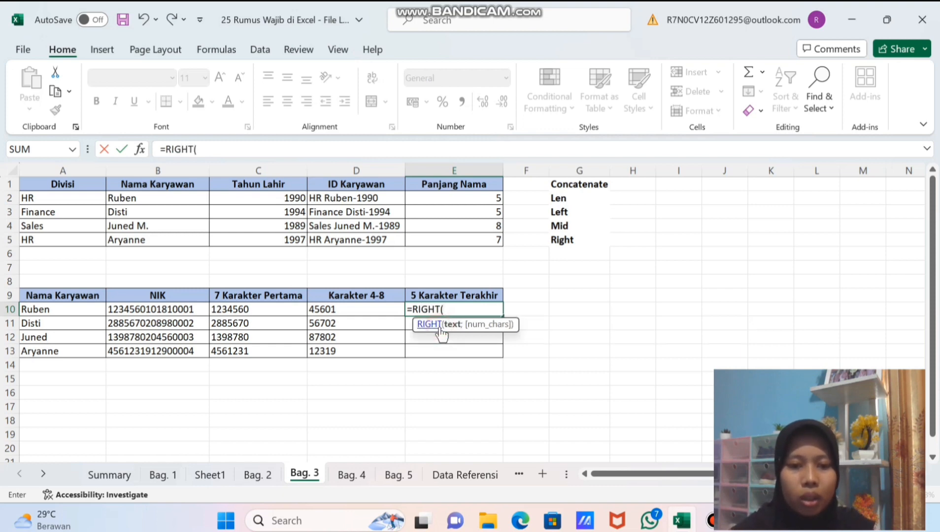
pyautogui.click(141, 313)
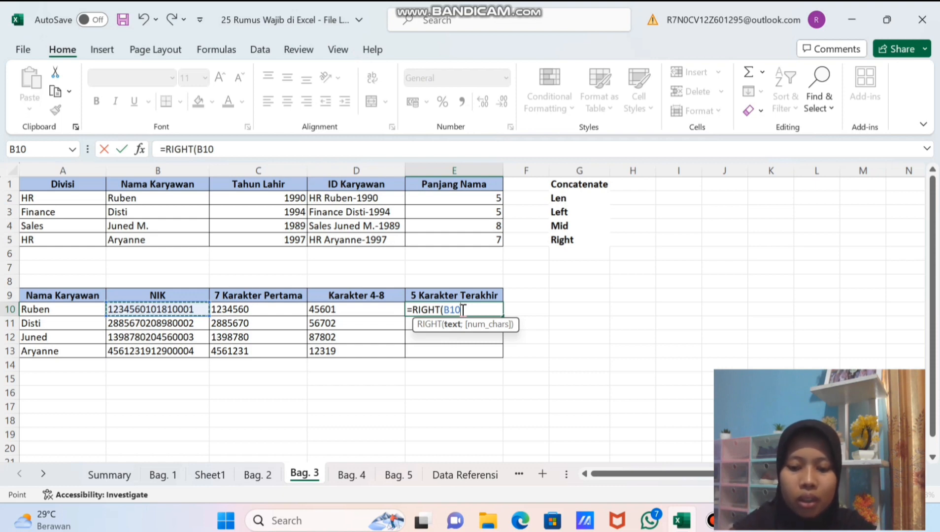
pyautogui.write(';')
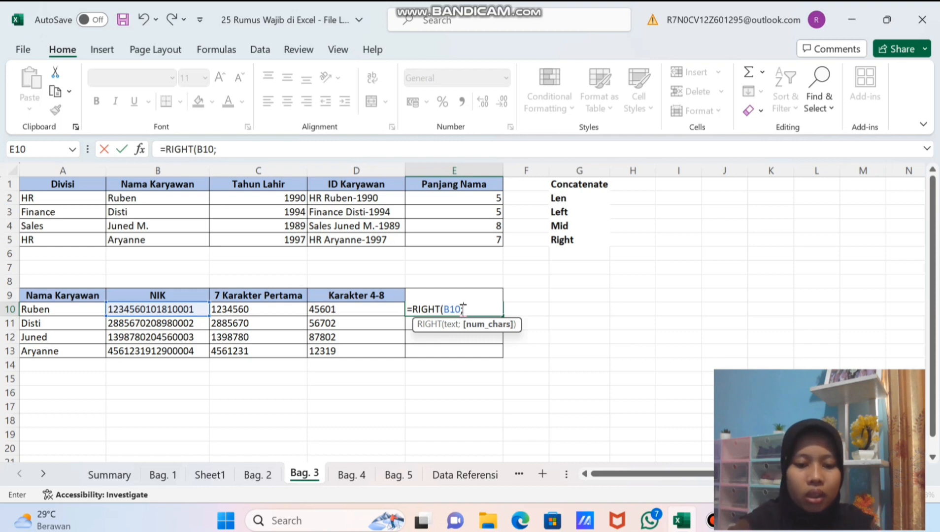
pyautogui.write('5')
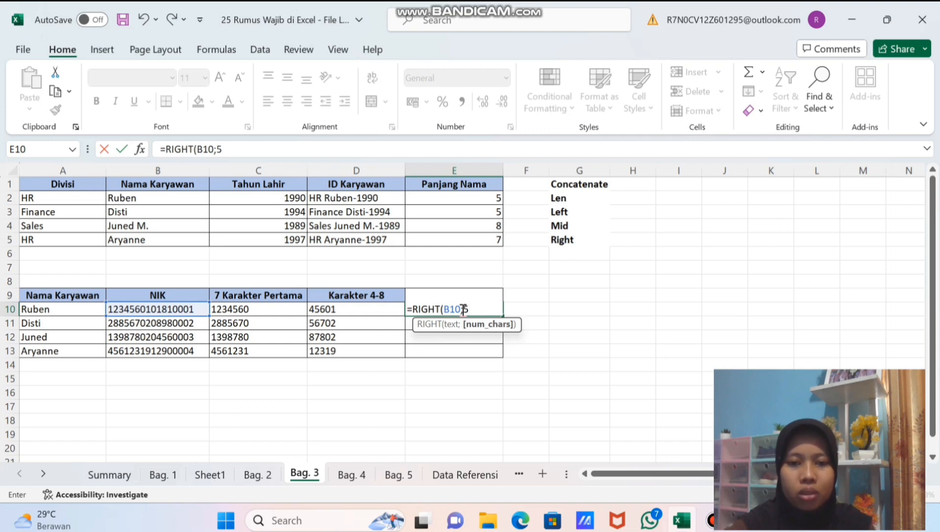
pyautogui.write(')')
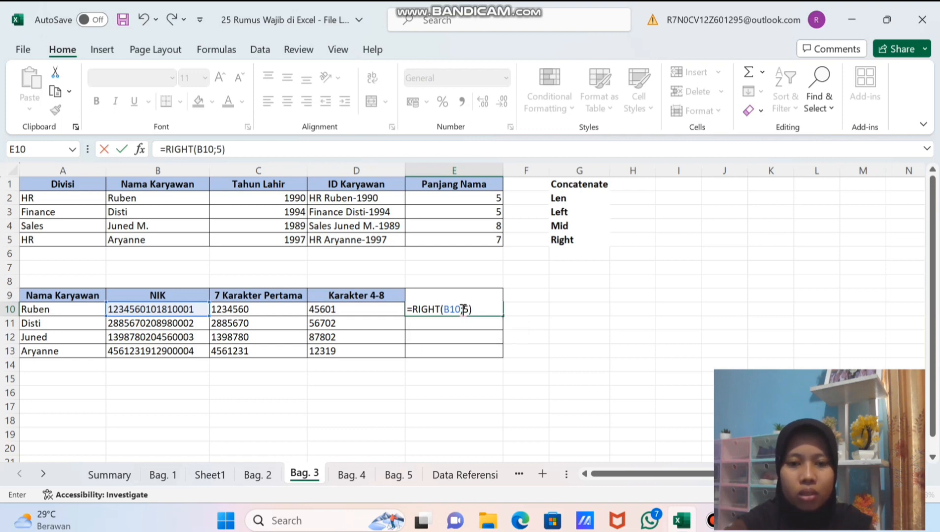
pyautogui.press('Return')
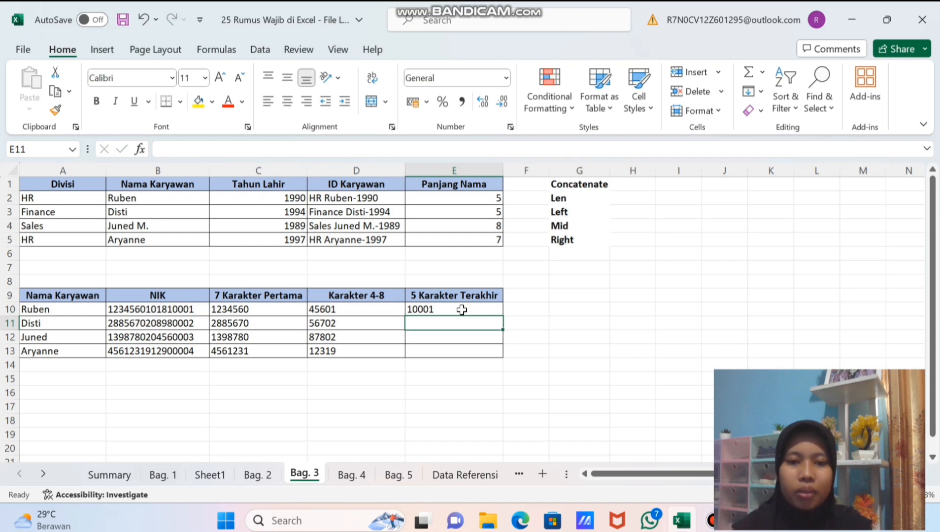
pyautogui.click(466, 309)
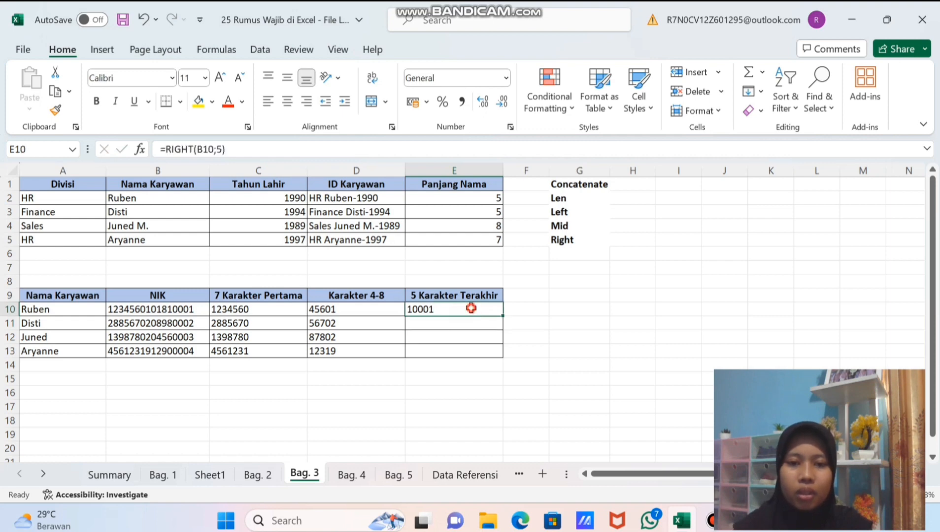
pyautogui.doubleClick(502, 315)
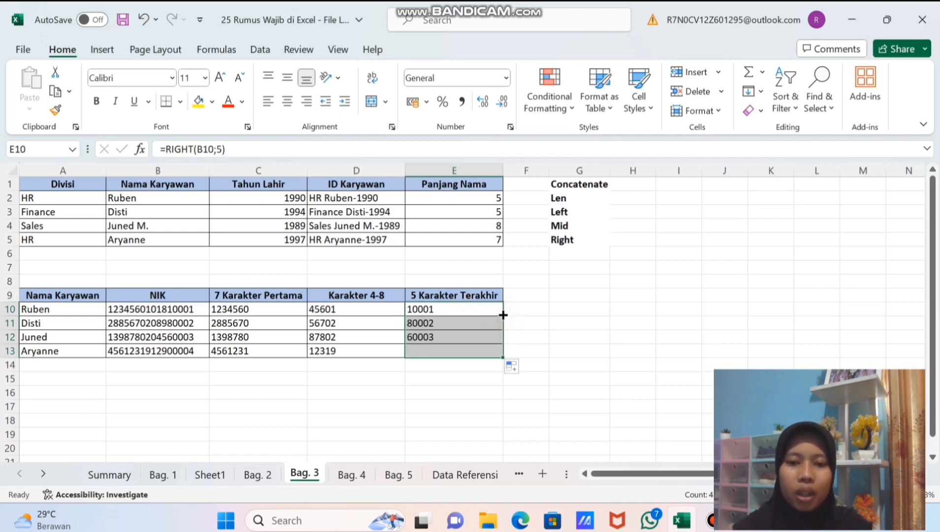
pyautogui.click(473, 349)
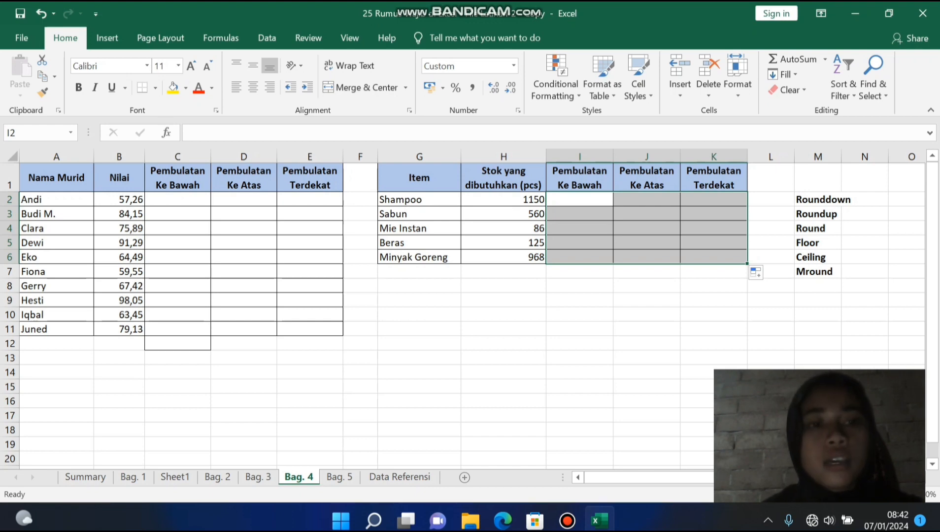
# - Round the first student's Nilai down to a whole number by entering =ROUNDDOWN(B2;0) in C2 of sheet Bag. 4
pyautogui.click(177, 200)
pyautogui.write('=')
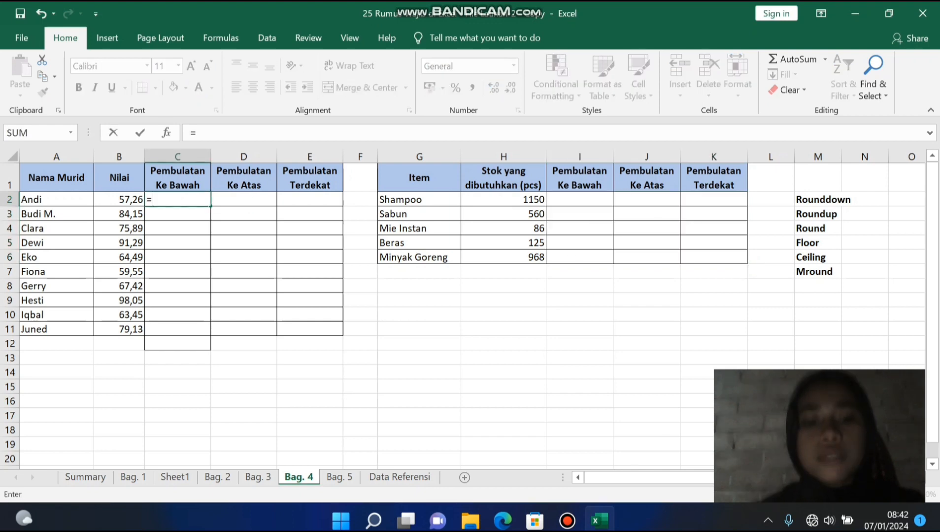
pyautogui.write('roun')
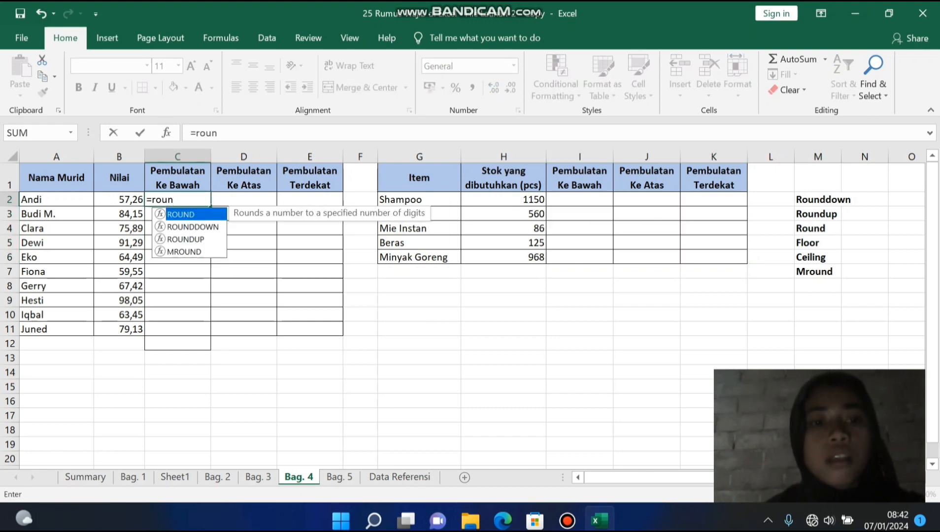
pyautogui.press('Down')
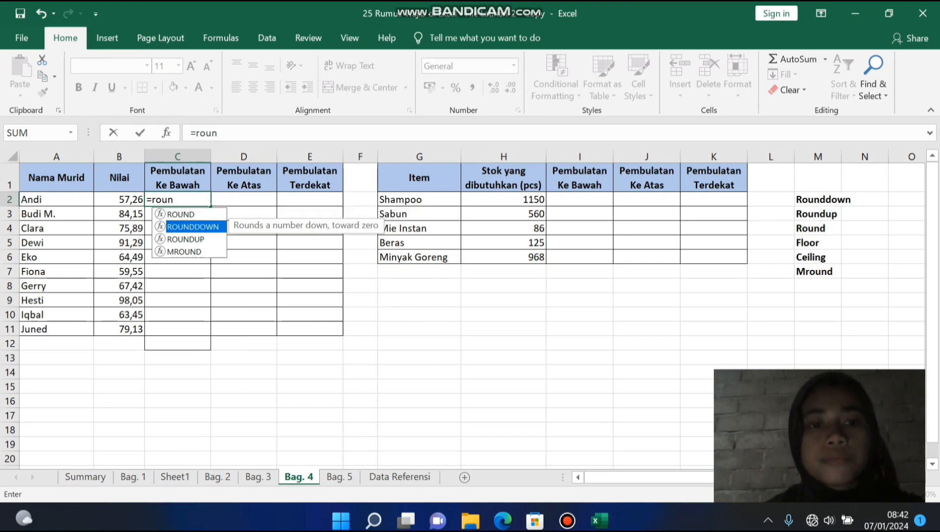
pyautogui.press('Tab')
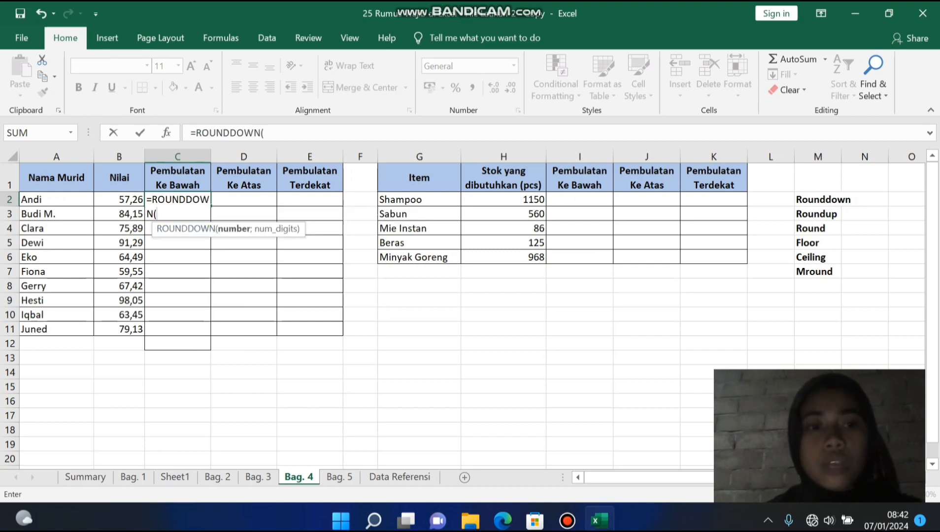
pyautogui.press('Left')
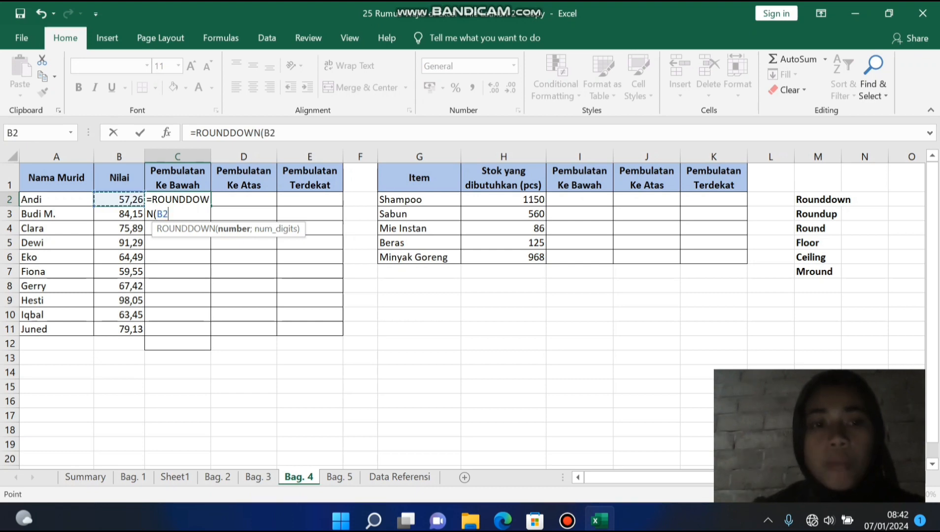
pyautogui.write(':')
pyautogui.press('BackSpace')
pyautogui.press('BackSpace')
pyautogui.press('BackSpace')
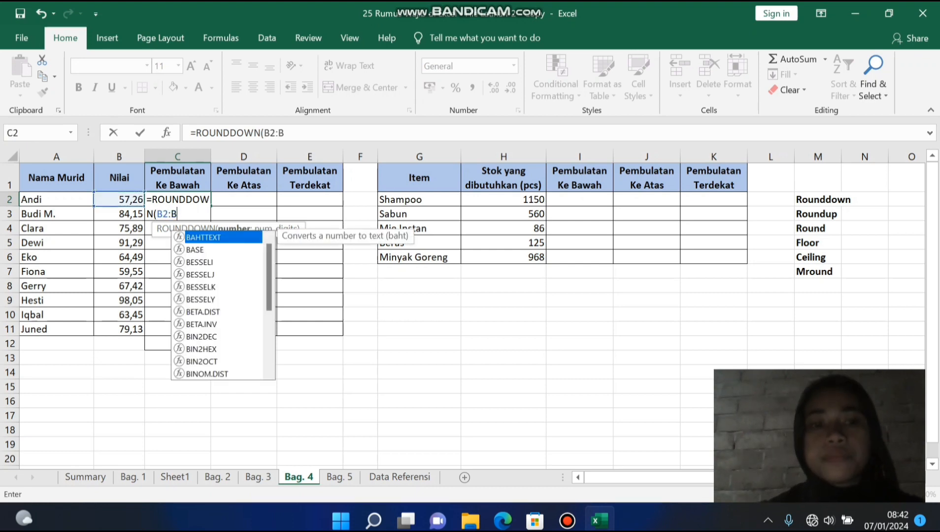
pyautogui.write(';')
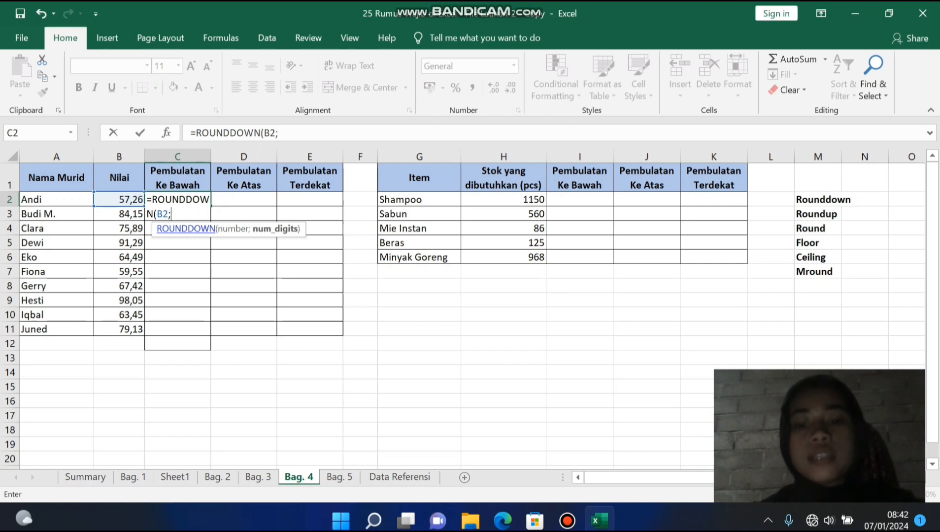
pyautogui.write('0')
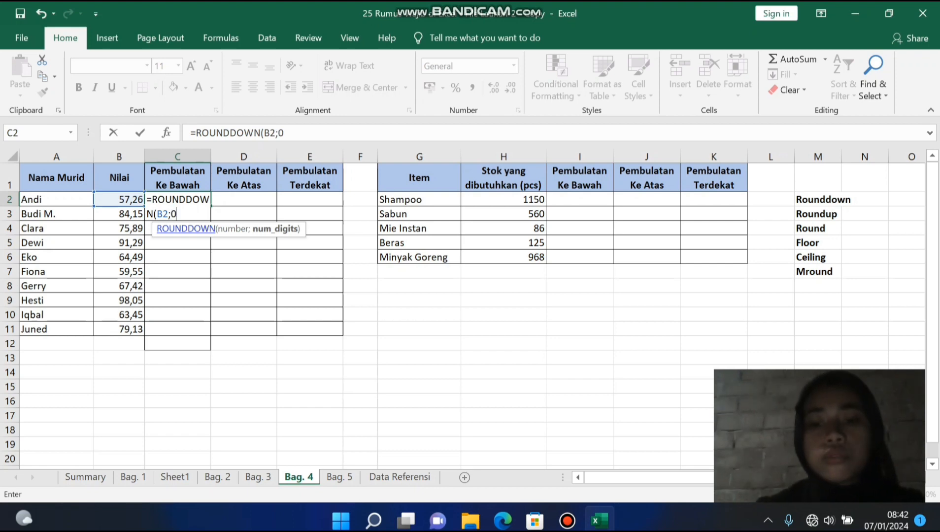
pyautogui.write(')')
pyautogui.press('Return')
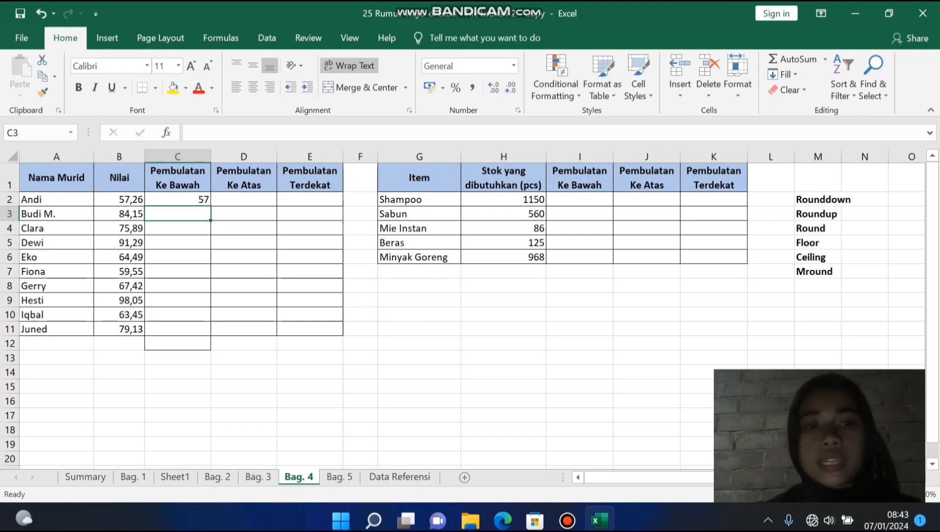
# - Fill the ROUNDDOWN formula from C2 down to C11 in the Pembulatan Ke Bawah column
pyautogui.click(178, 199)
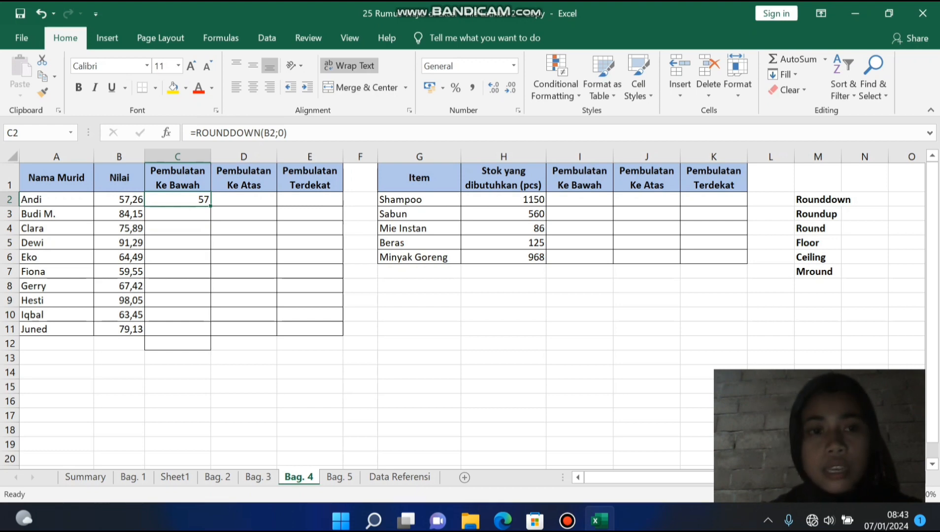
pyautogui.moveTo(211, 205); pyautogui.dragTo(207, 330)
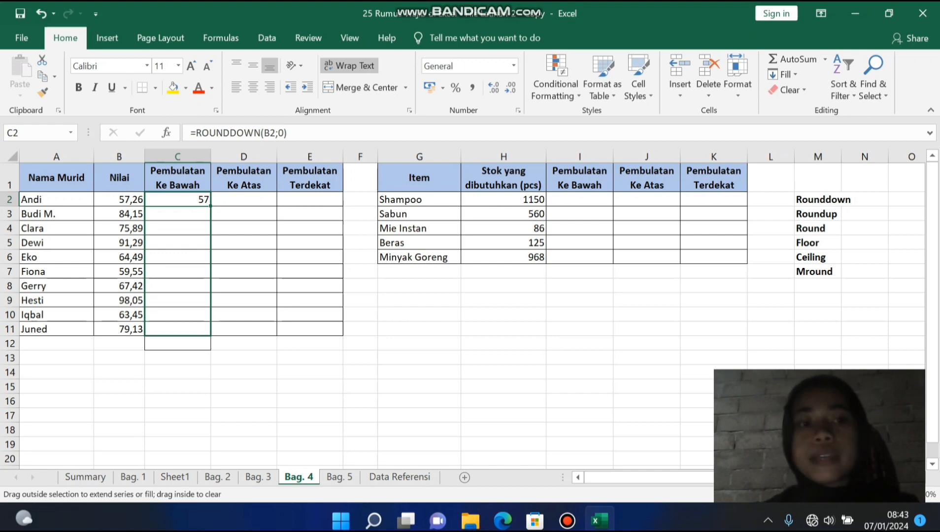
pyautogui.moveTo(207, 330); pyautogui.dragTo(207, 331)
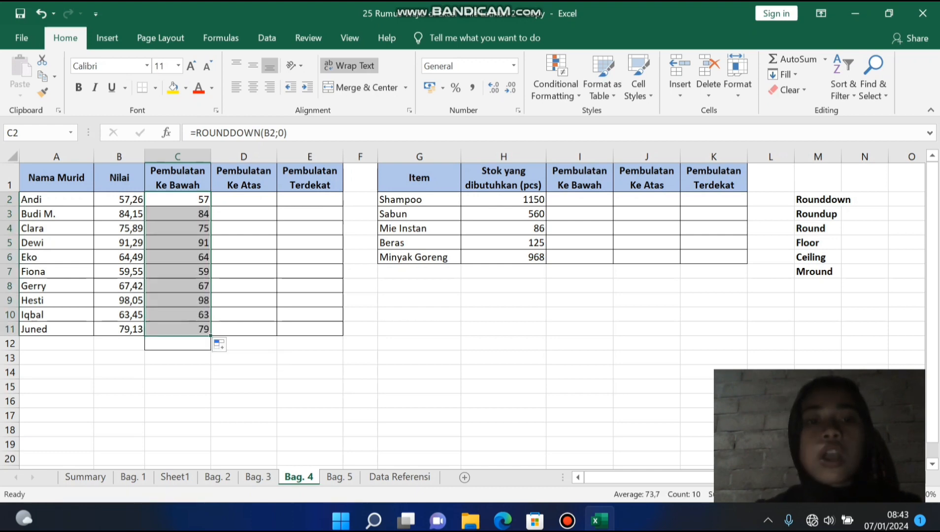
# - Round the Nilai scores up with =ROUNDUP(B2;0) in D2 and fill the formula down to D11
pyautogui.click(244, 199)
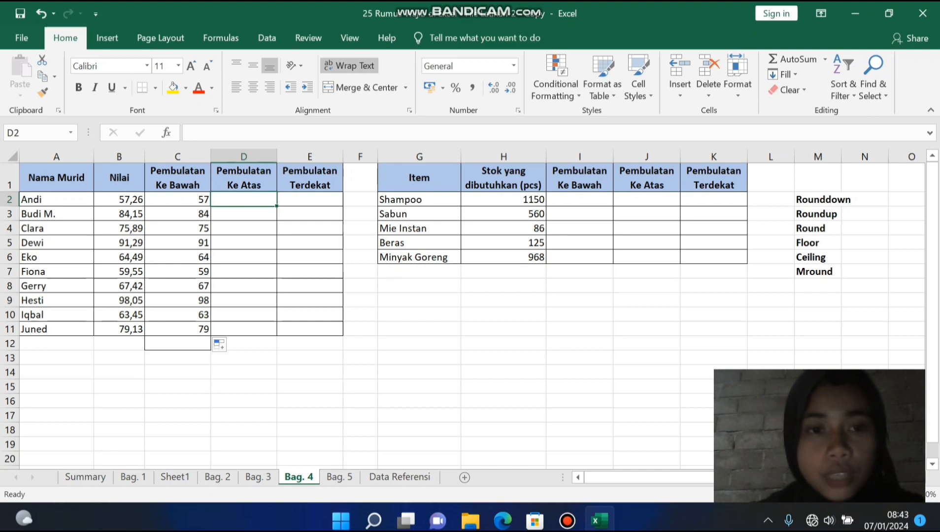
pyautogui.write('=')
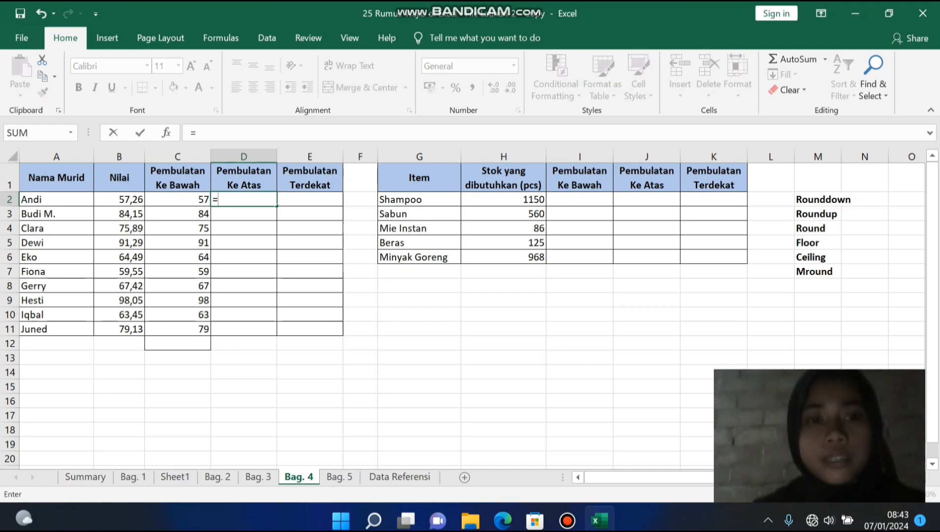
pyautogui.write('round')
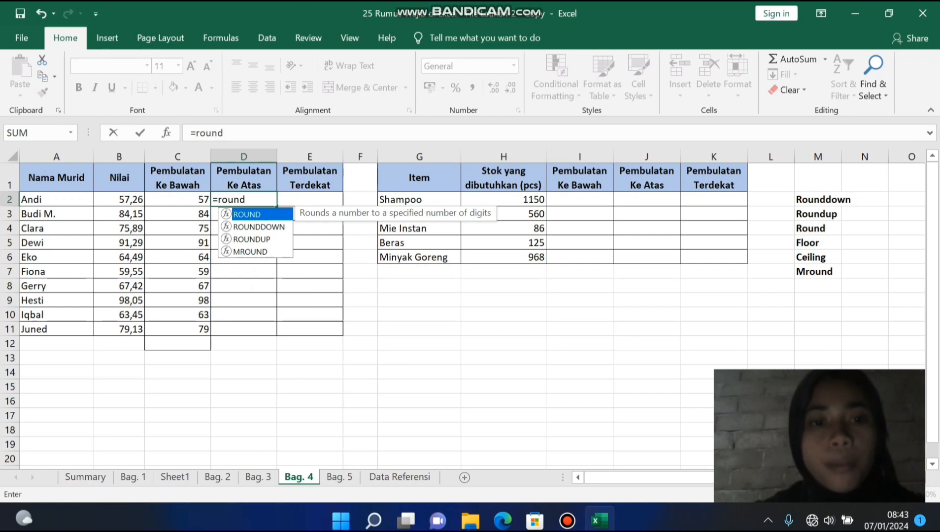
pyautogui.press('Down')
pyautogui.press('Down')
pyautogui.press('Tab')
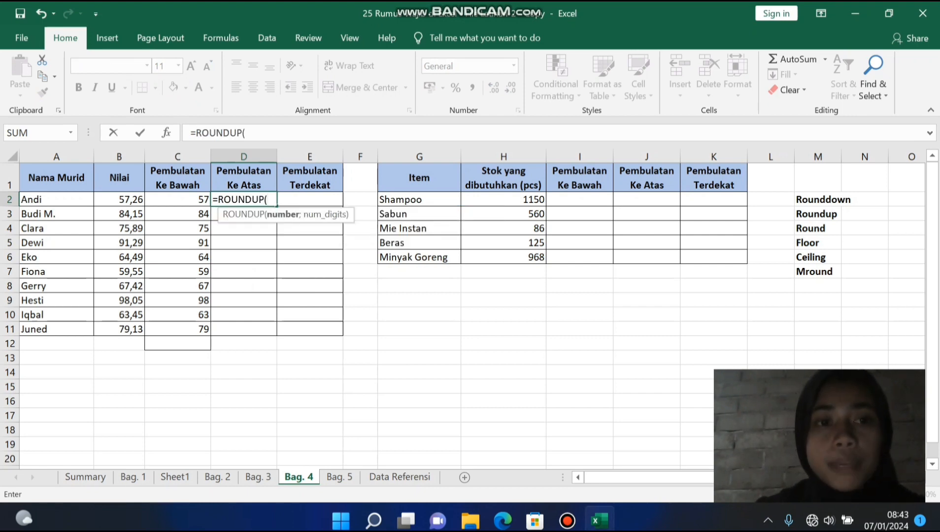
pyautogui.click(119, 200)
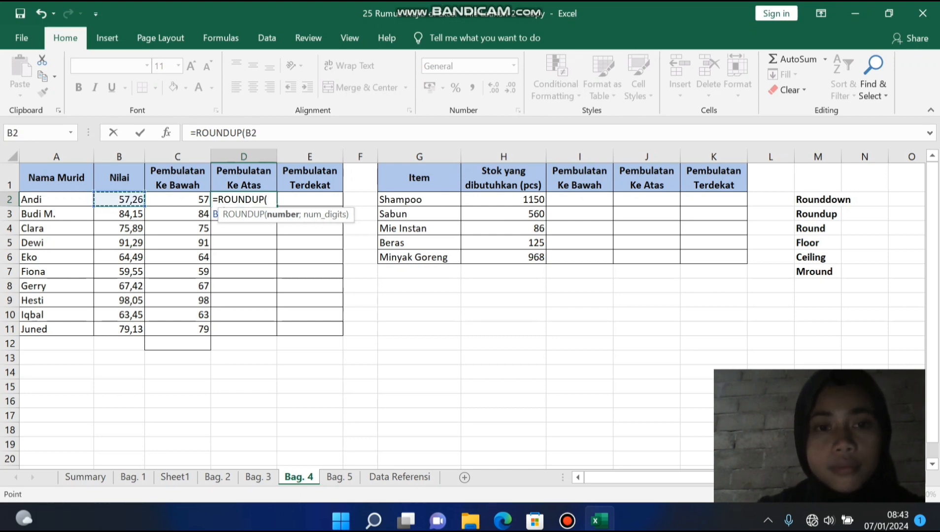
pyautogui.write(';')
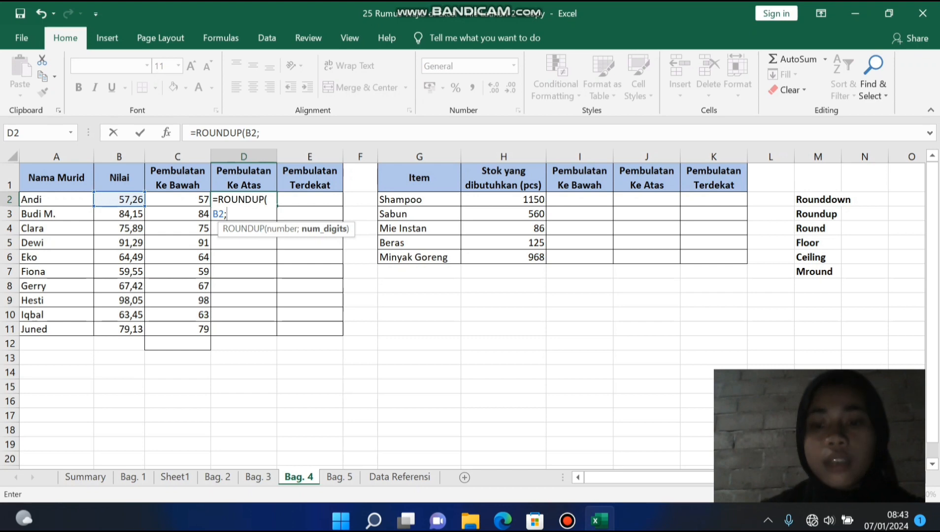
pyautogui.write('0')
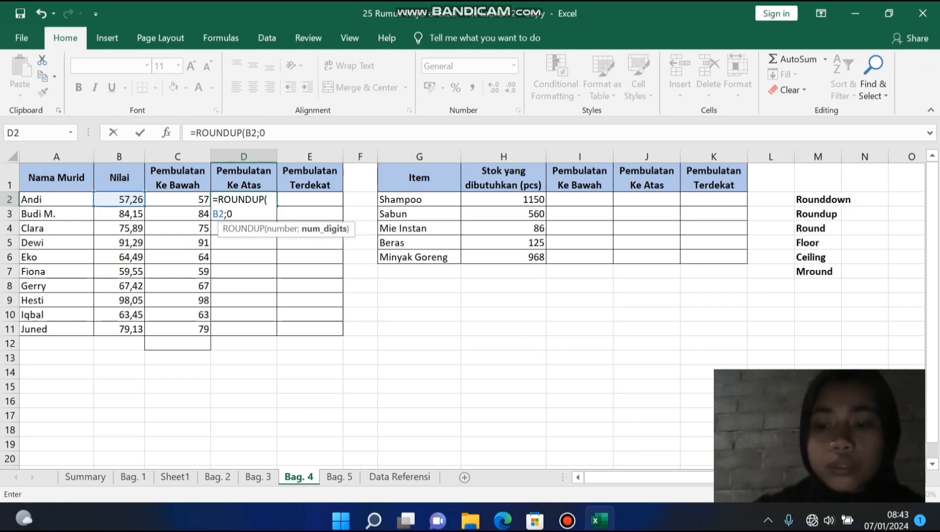
pyautogui.write(')')
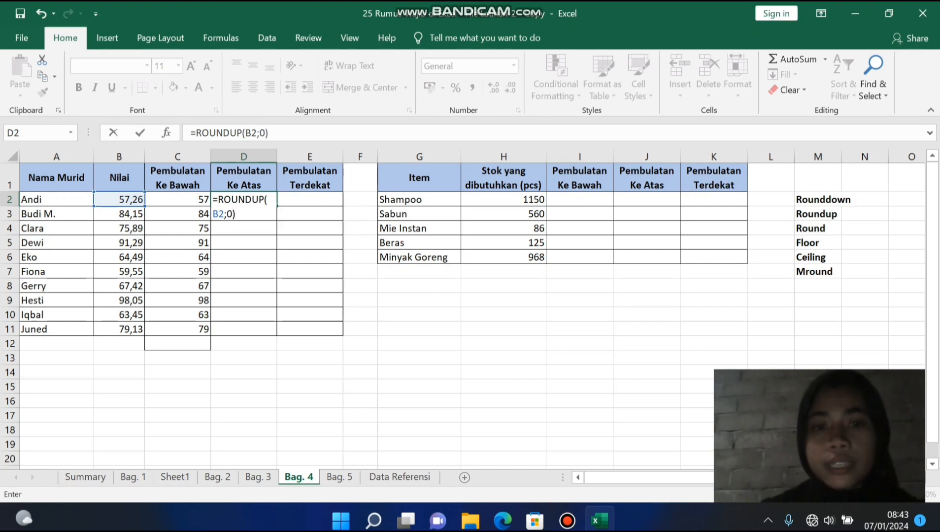
pyautogui.press('Return')
pyautogui.click(243, 199)
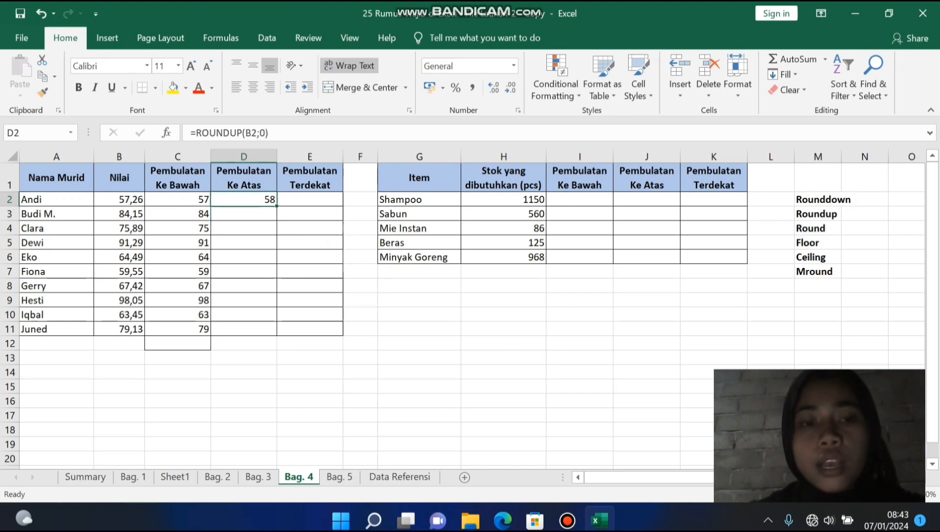
pyautogui.moveTo(276, 206); pyautogui.dragTo(273, 330)
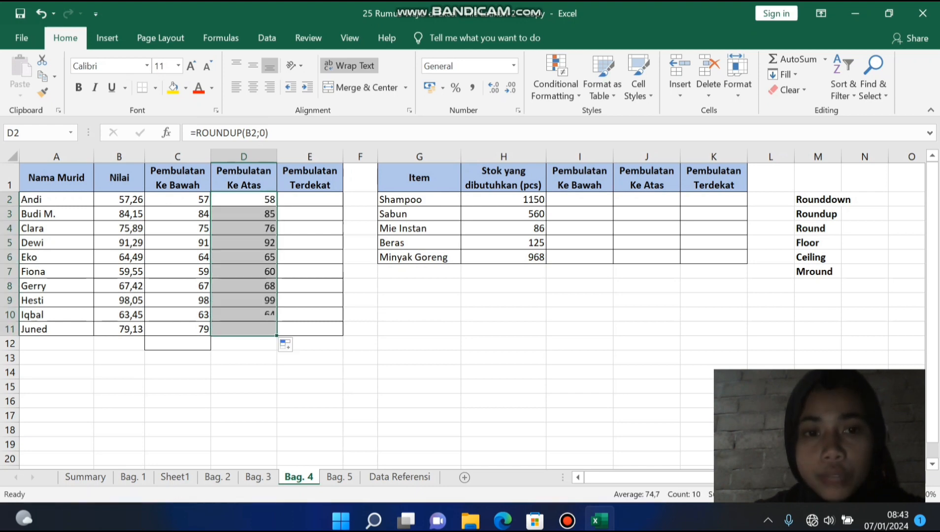
# - Round the Nilai scores to the nearest whole number with =ROUND(B2;0) in E2 and fill the formula down to E11
pyautogui.click(310, 199)
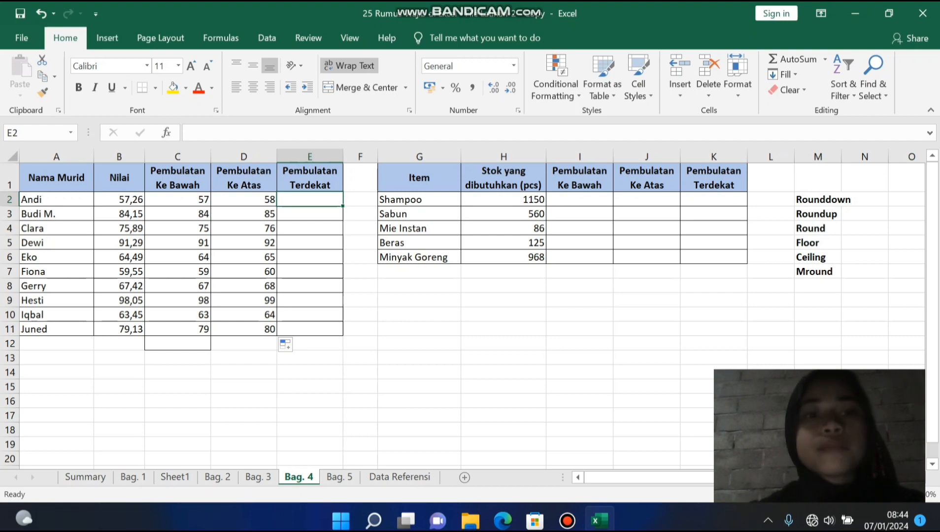
pyautogui.write('=')
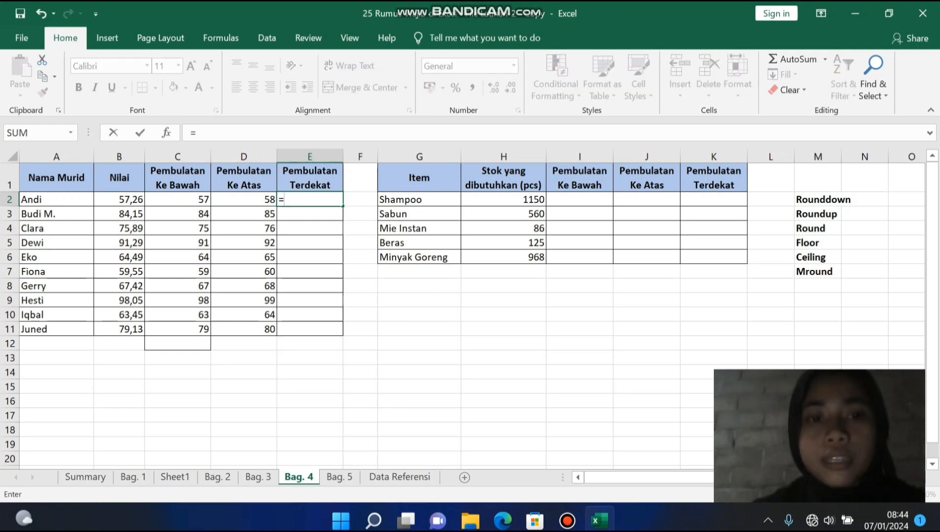
pyautogui.write('round')
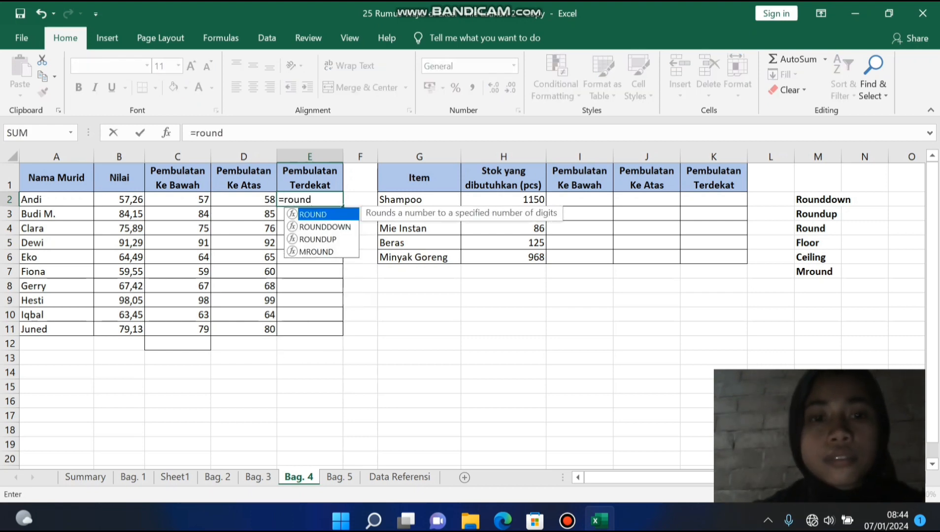
pyautogui.press('Tab')
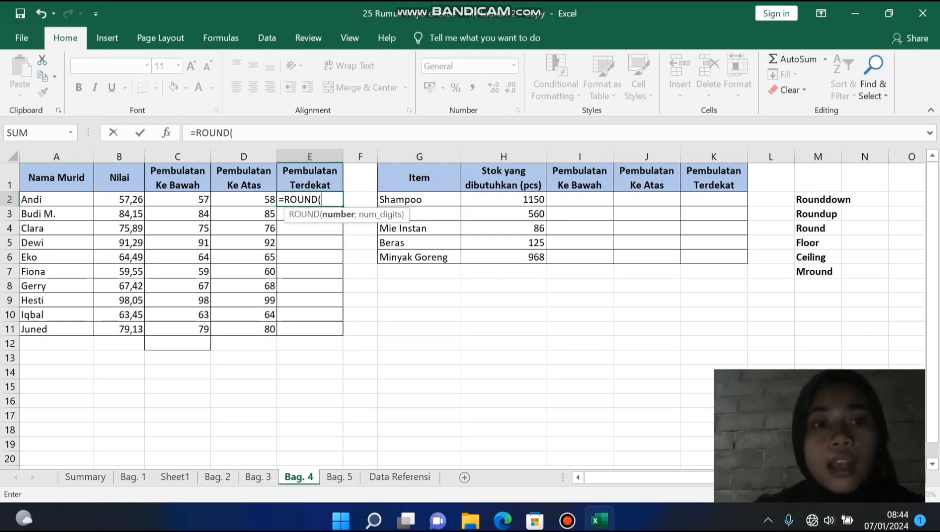
pyautogui.click(120, 200)
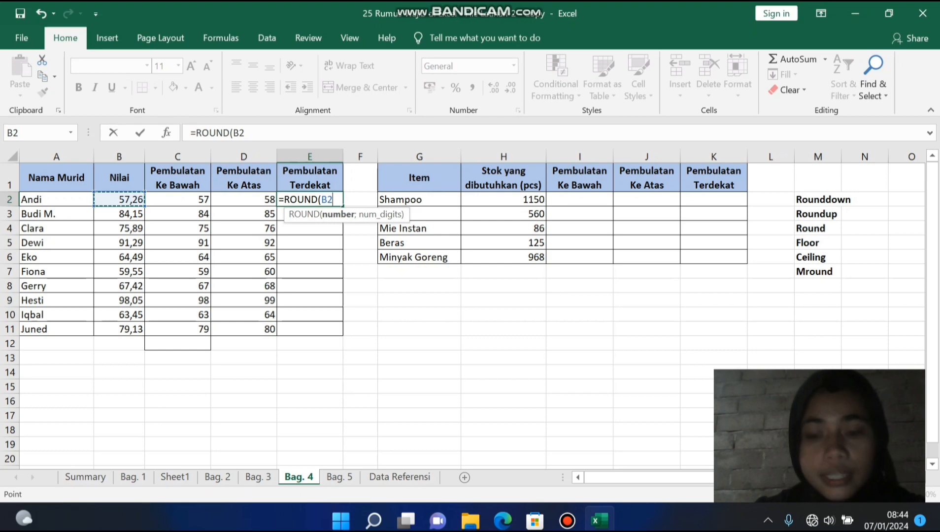
pyautogui.write(';0)')
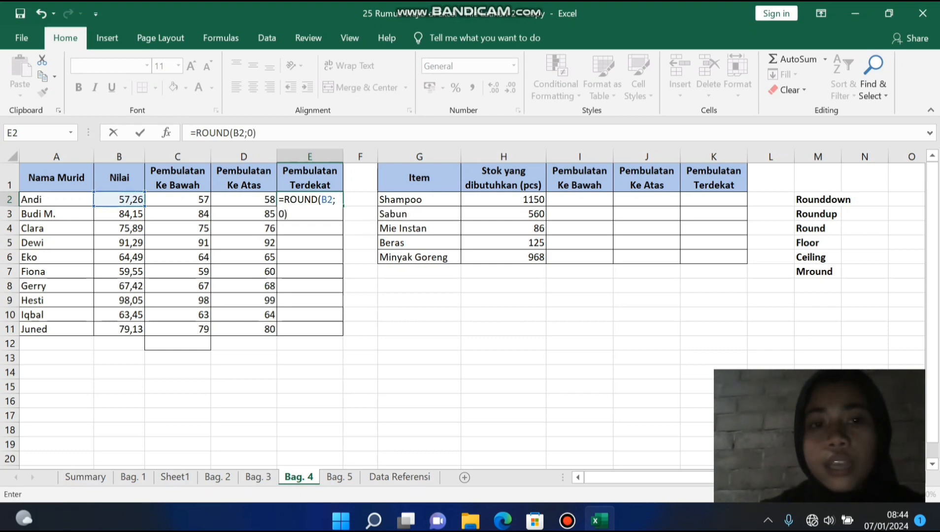
pyautogui.press('Return')
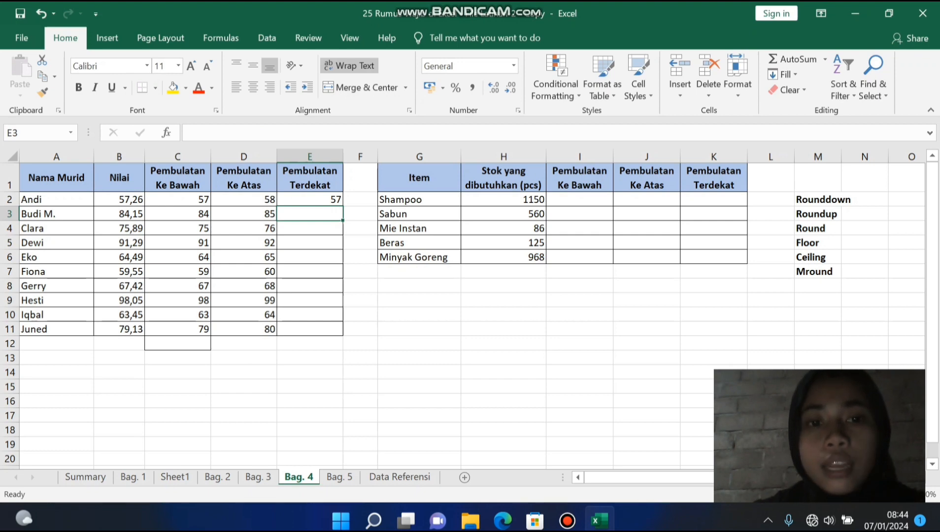
pyautogui.click(310, 200)
pyautogui.moveTo(343, 206); pyautogui.dragTo(343, 331)
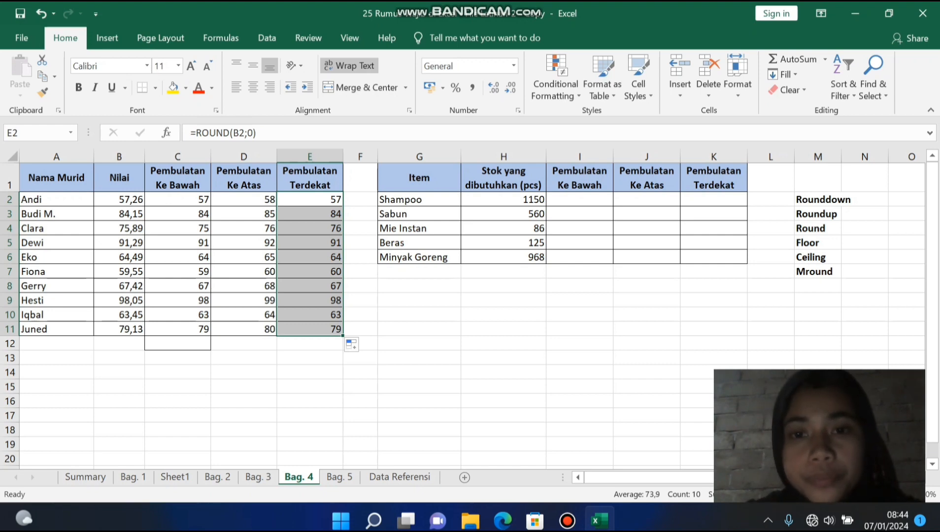
# - Round the required item stock down to multiples of 100 with =FLOOR(H2;100) in I2 and fill the formula down to I6
pyautogui.click(579, 199)
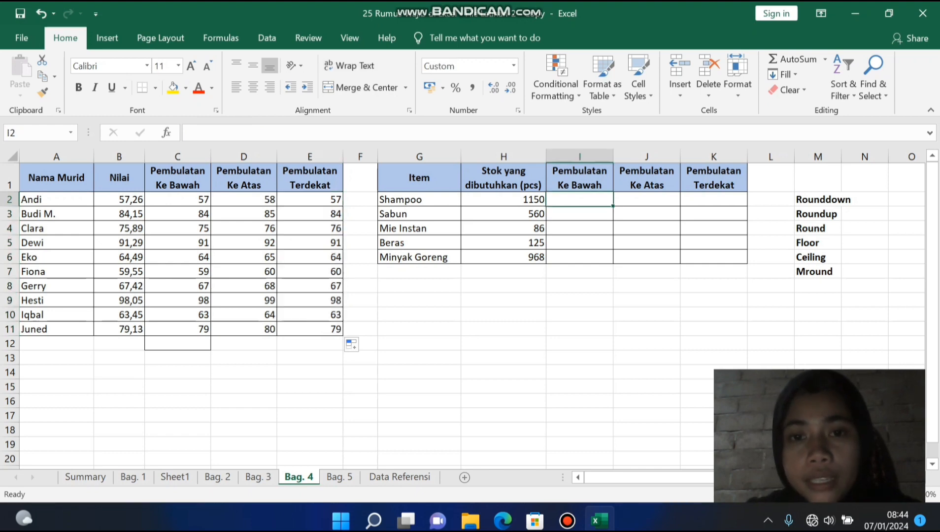
pyautogui.doubleClick(579, 199)
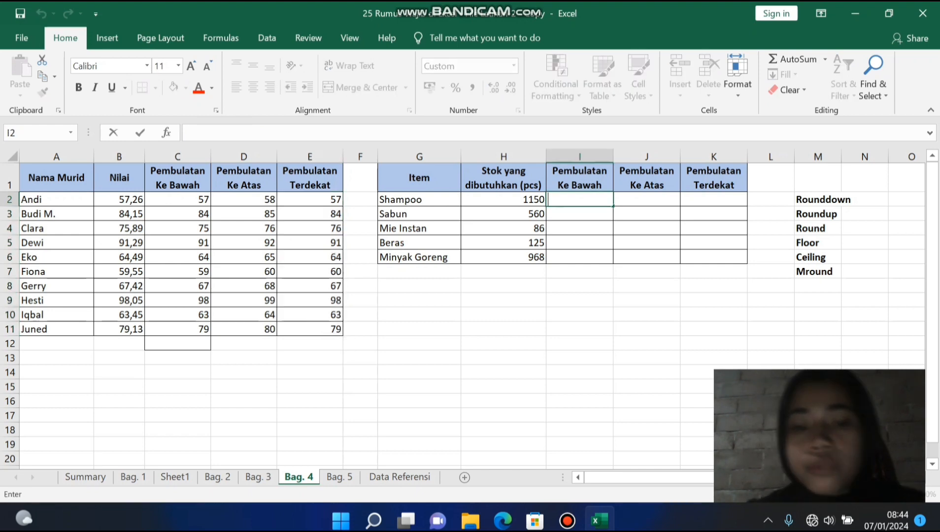
pyautogui.write('=fl')
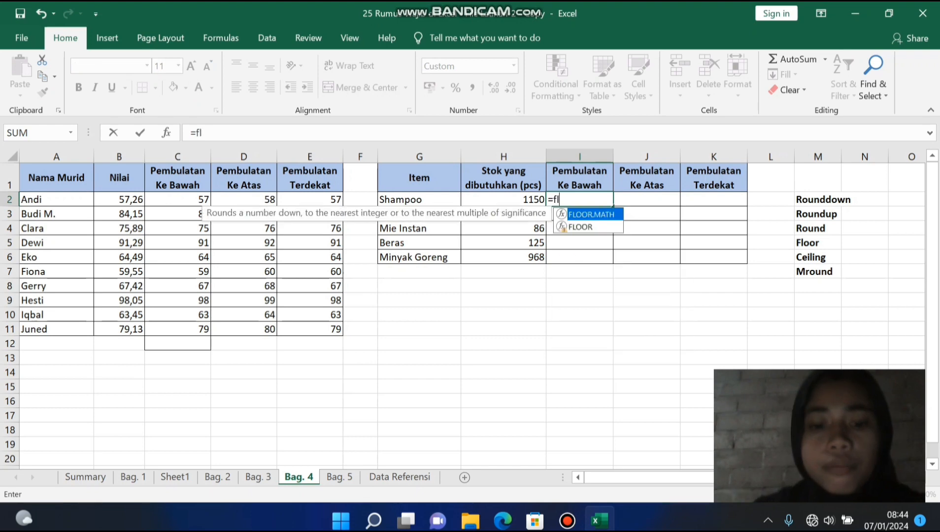
pyautogui.write('orr')
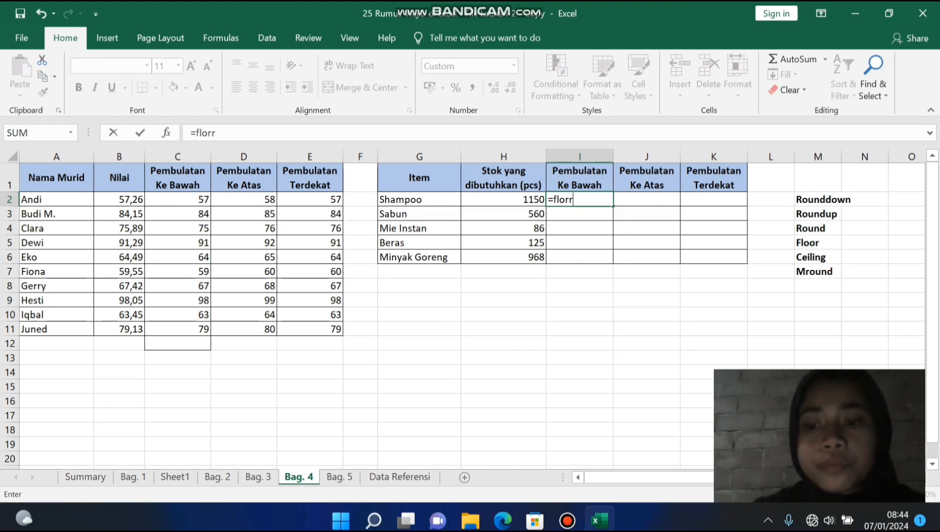
pyautogui.press('BackSpace')
pyautogui.press('BackSpace')
pyautogui.press('BackSpace')
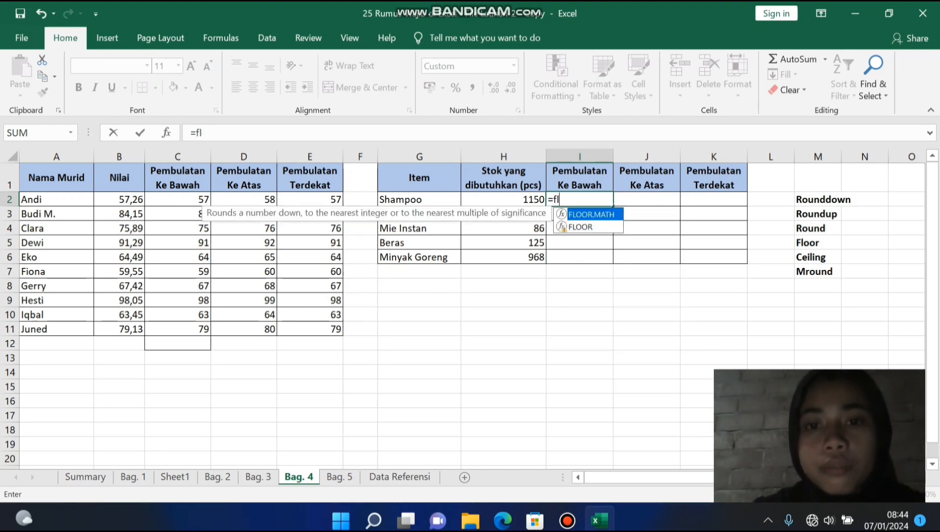
pyautogui.press('Down')
pyautogui.press('Tab')
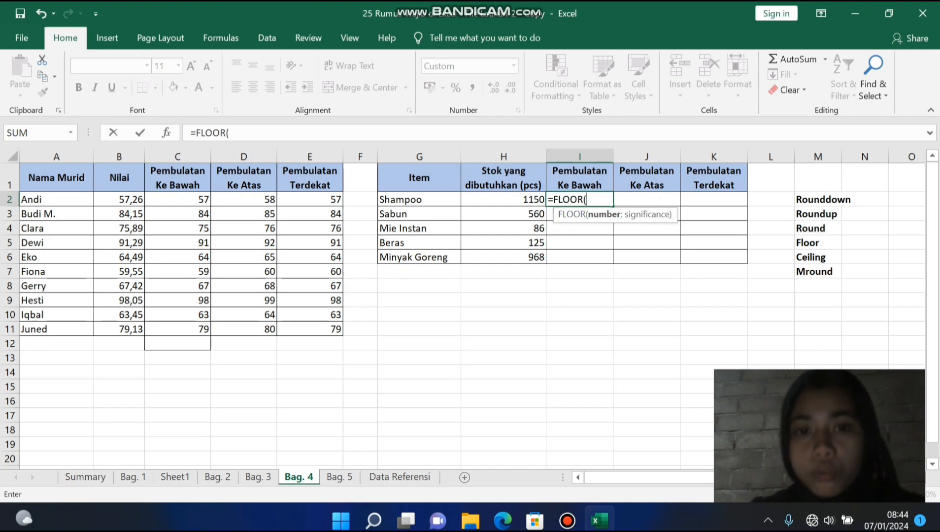
pyautogui.press('Left')
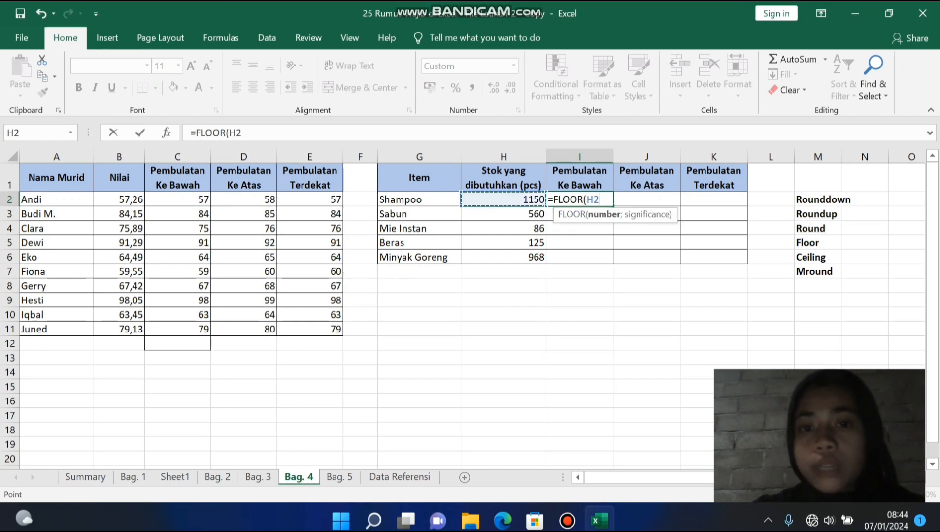
pyautogui.write(';')
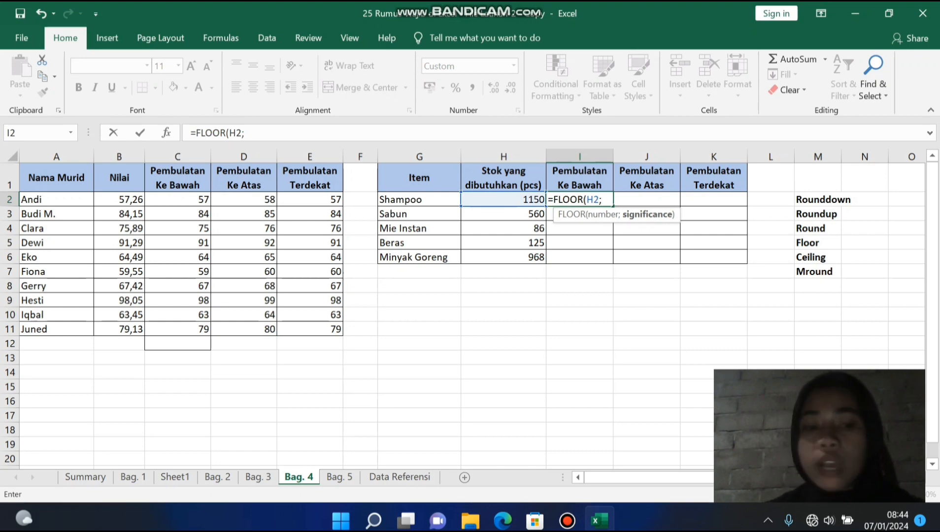
pyautogui.write('100')
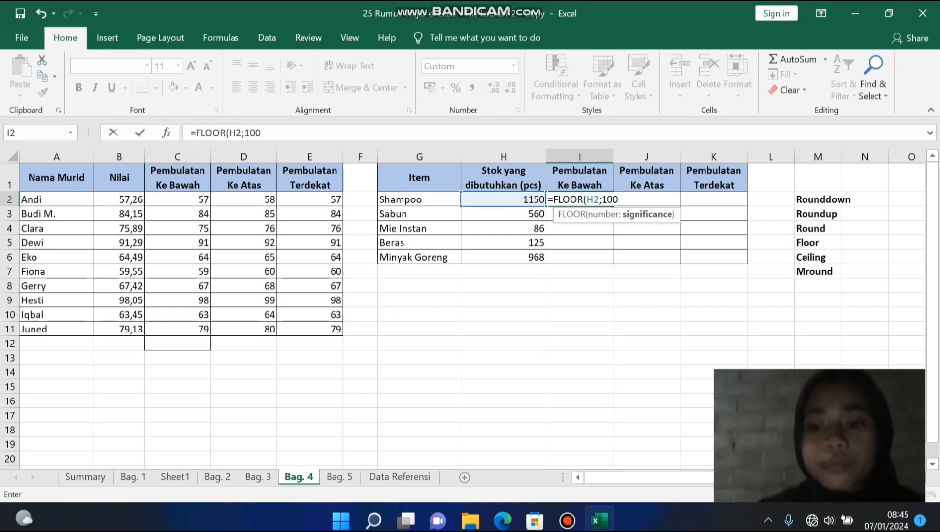
pyautogui.write(')')
pyautogui.press('Return')
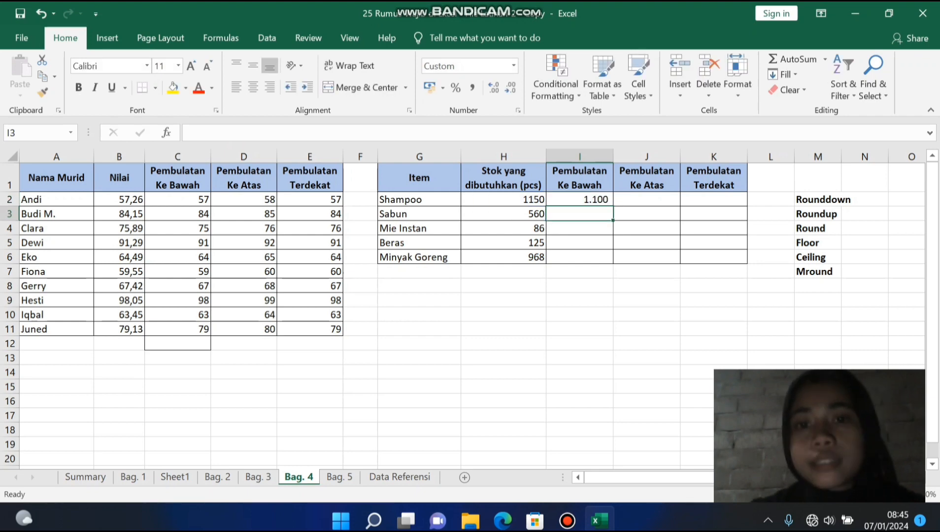
pyautogui.click(579, 200)
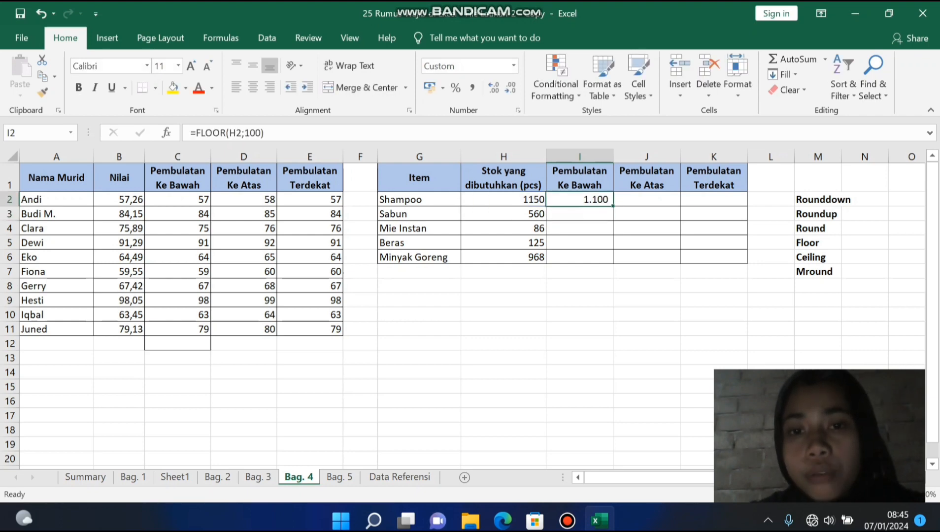
pyautogui.moveTo(579, 206); pyautogui.dragTo(613, 261)
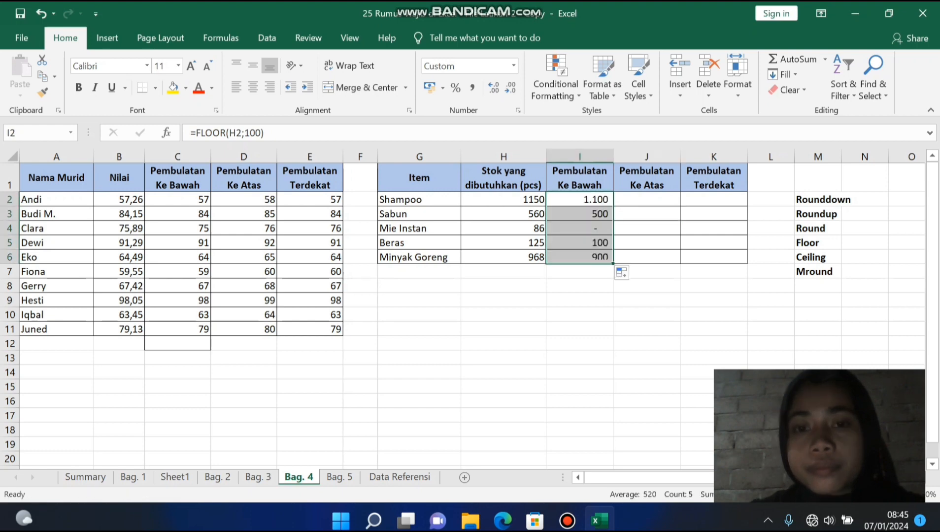
# - Round the required item stock up to multiples of 100 with =CEILING(H2;100) in J2 and fill the formula down to J6
pyautogui.click(646, 200)
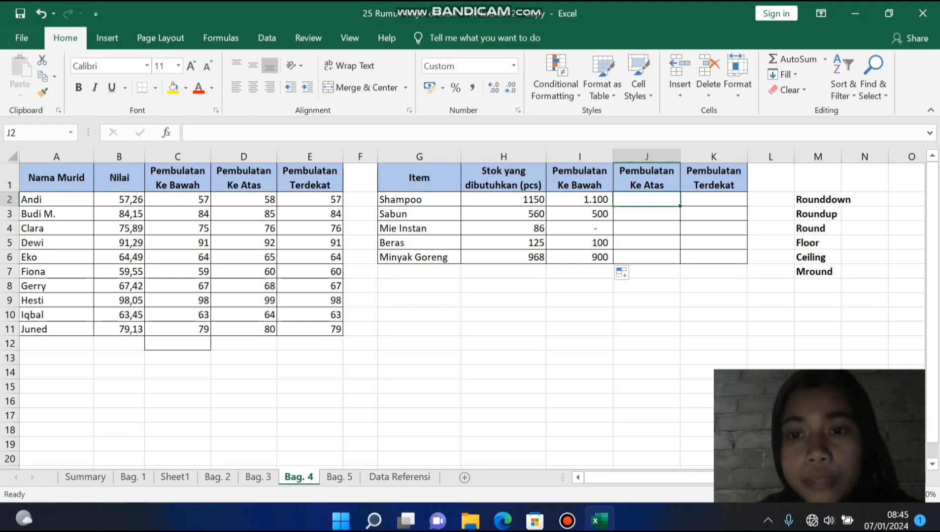
pyautogui.write('=')
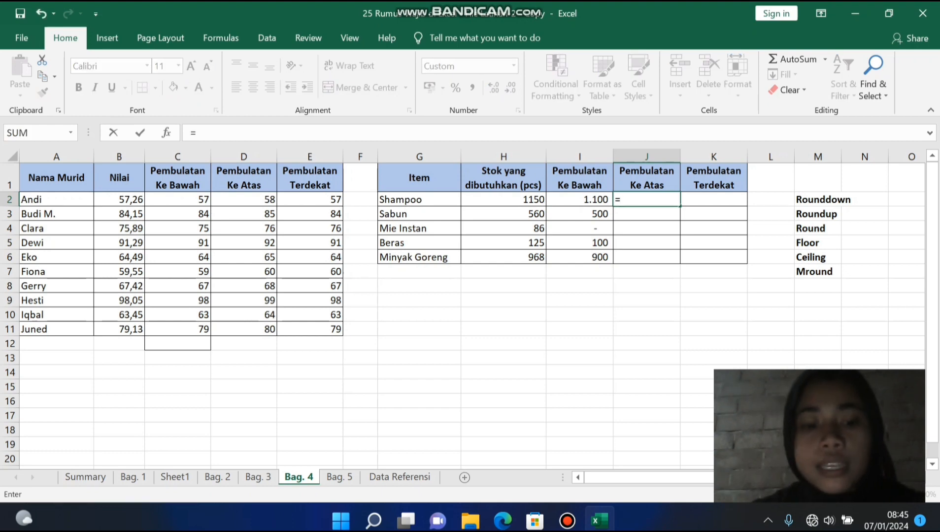
pyautogui.write('ceiling')
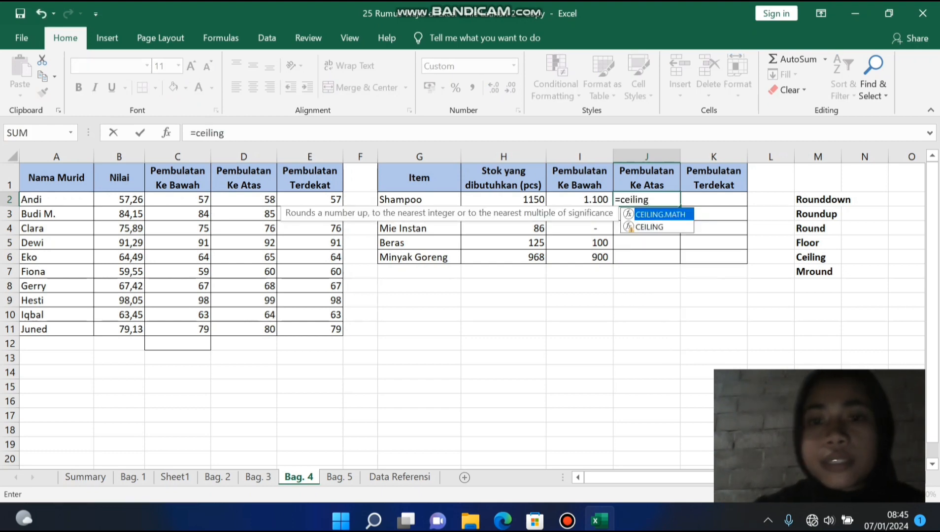
pyautogui.press('Down')
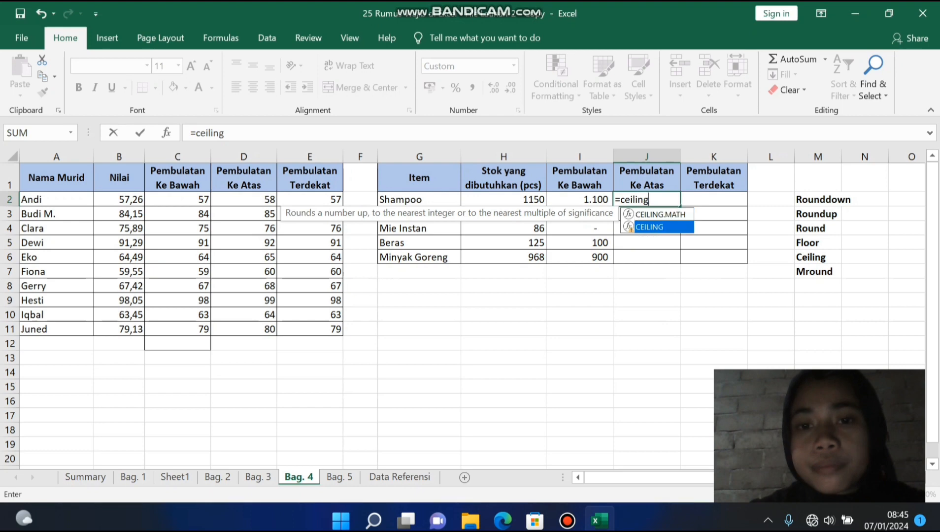
pyautogui.press('Tab')
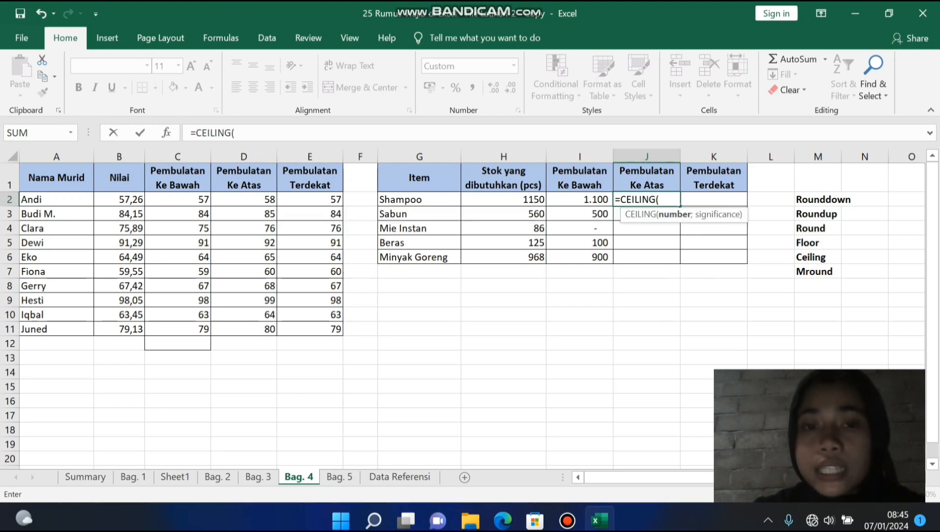
pyautogui.press('Left')
pyautogui.press('Left')
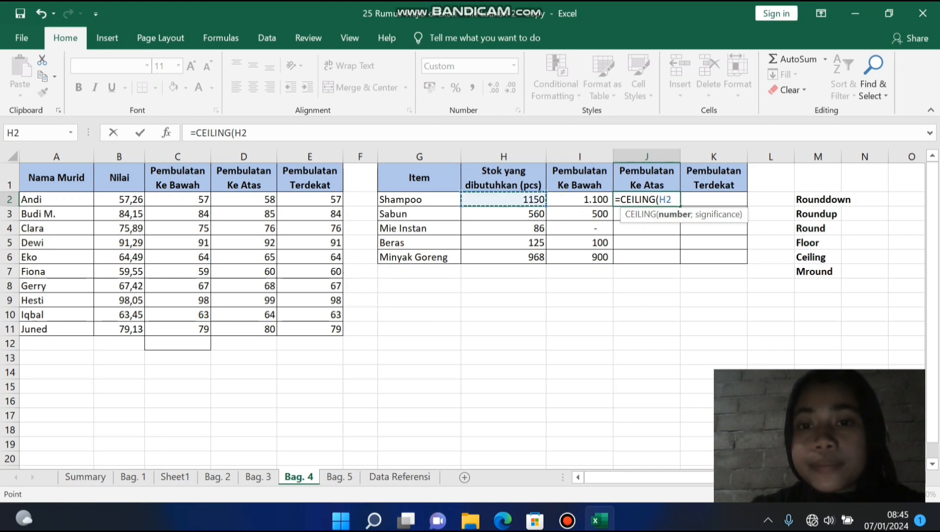
pyautogui.write(';1')
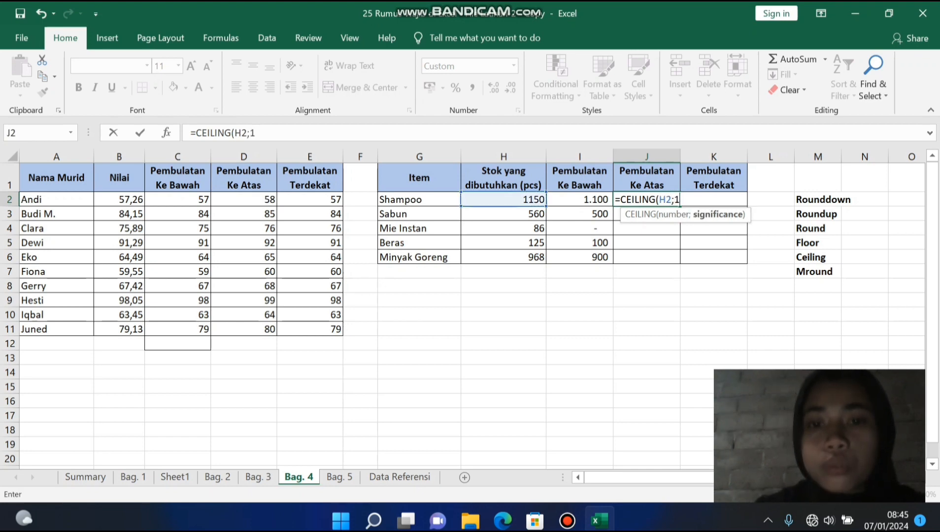
pyautogui.write('00)')
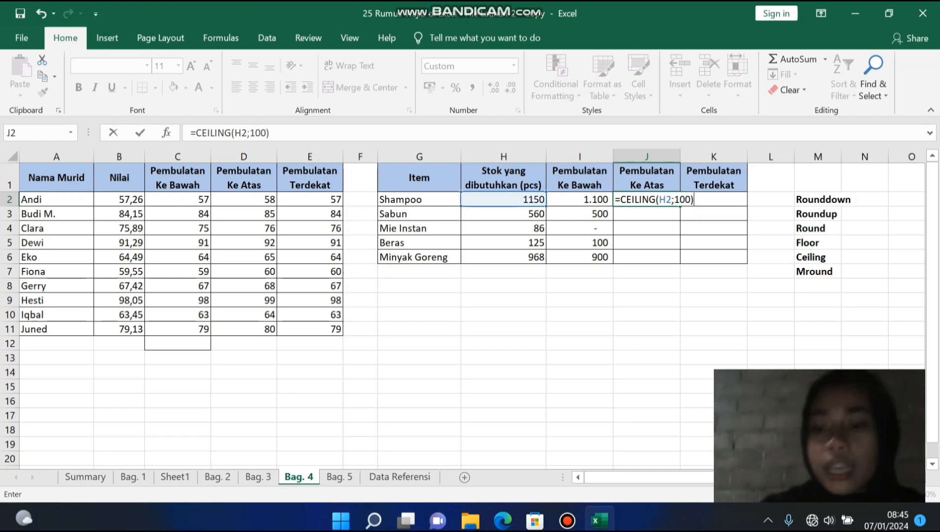
pyautogui.press('Return')
pyautogui.press('Up')
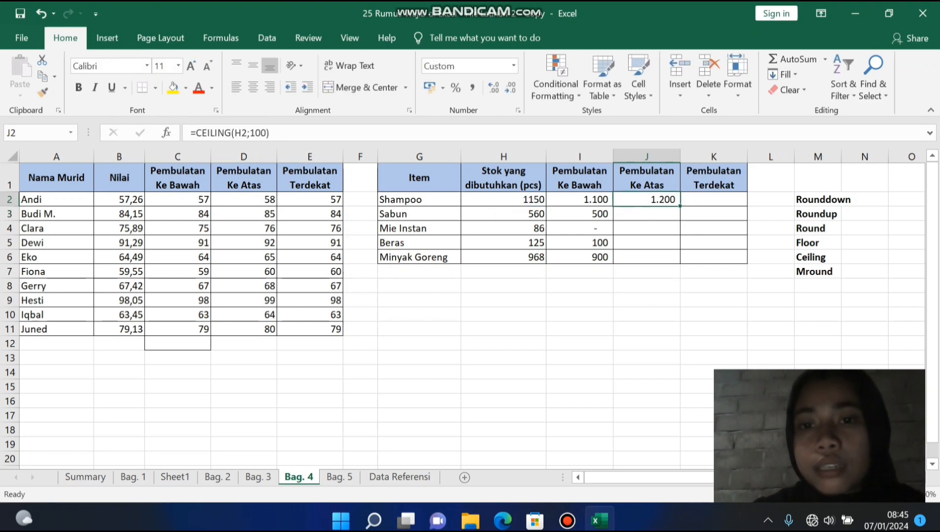
pyautogui.moveTo(680, 206); pyautogui.dragTo(680, 264)
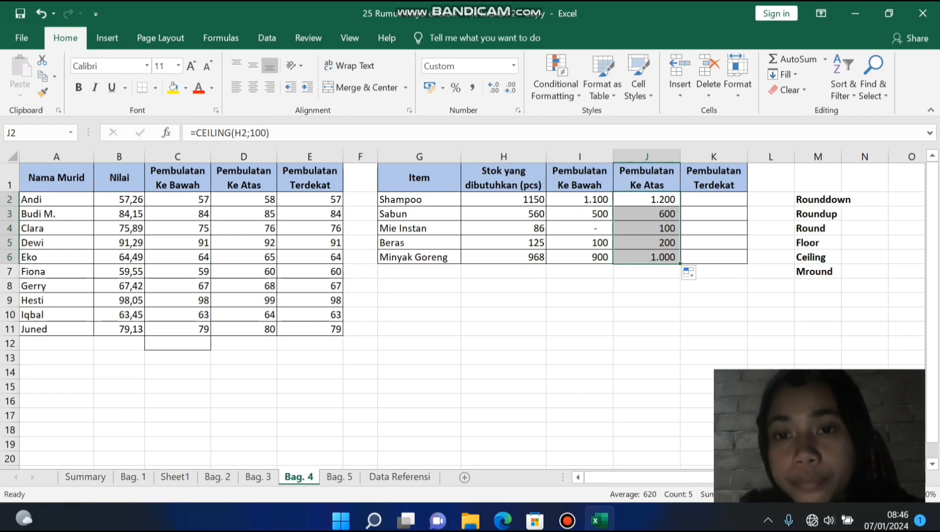
# - Round the required item stock to the nearest multiple of 100 with =MROUND(H2;100) in K2 and fill the formula down to K6
pyautogui.click(713, 200)
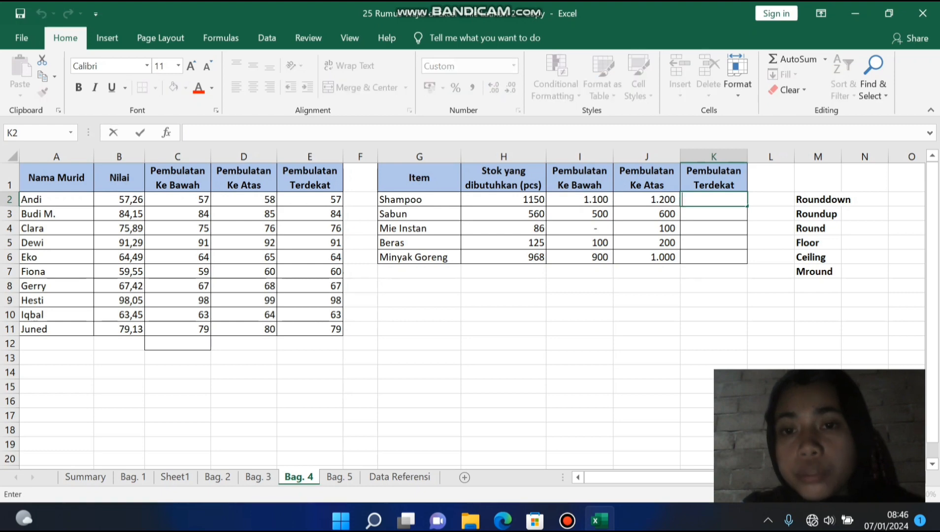
pyautogui.write('=mr')
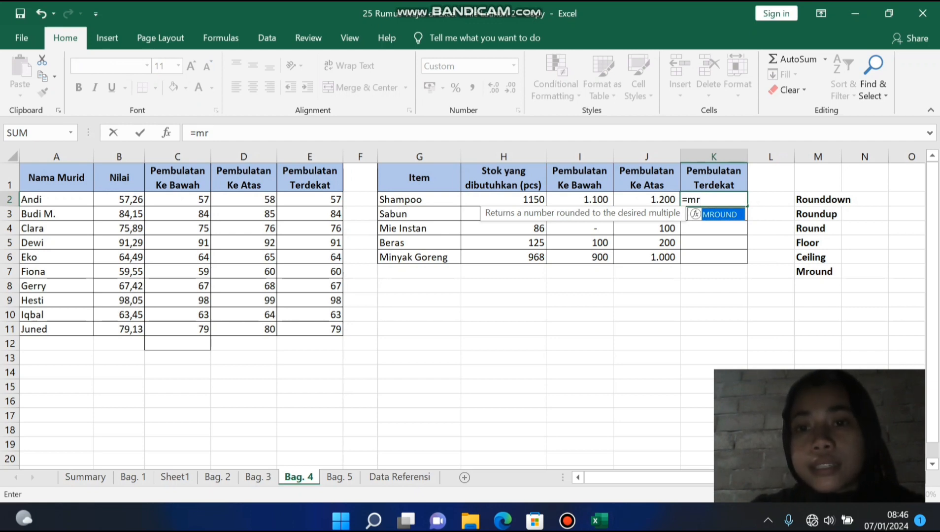
pyautogui.press('Tab')
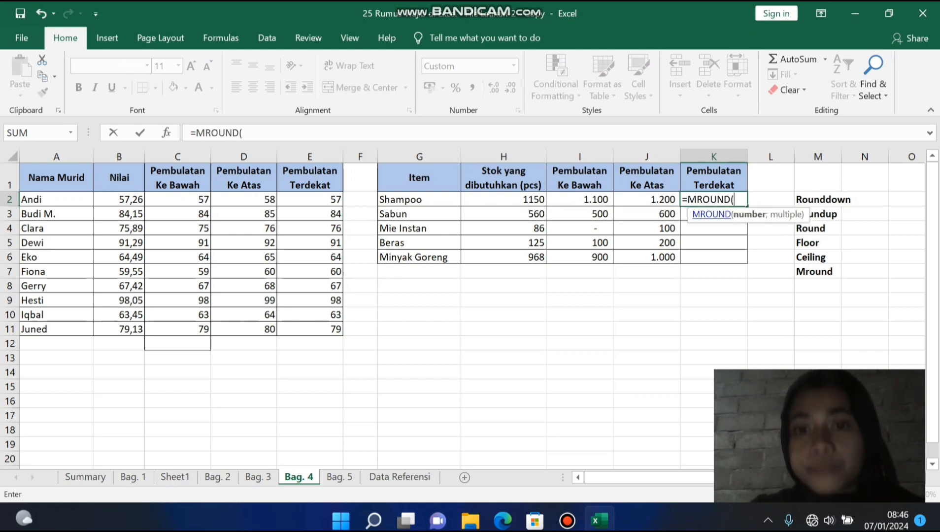
pyautogui.click(504, 200)
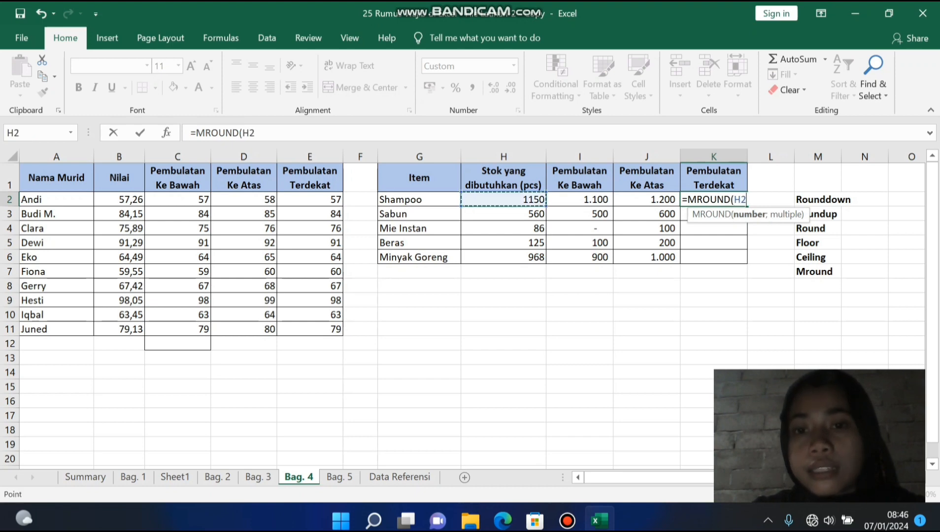
pyautogui.write(';')
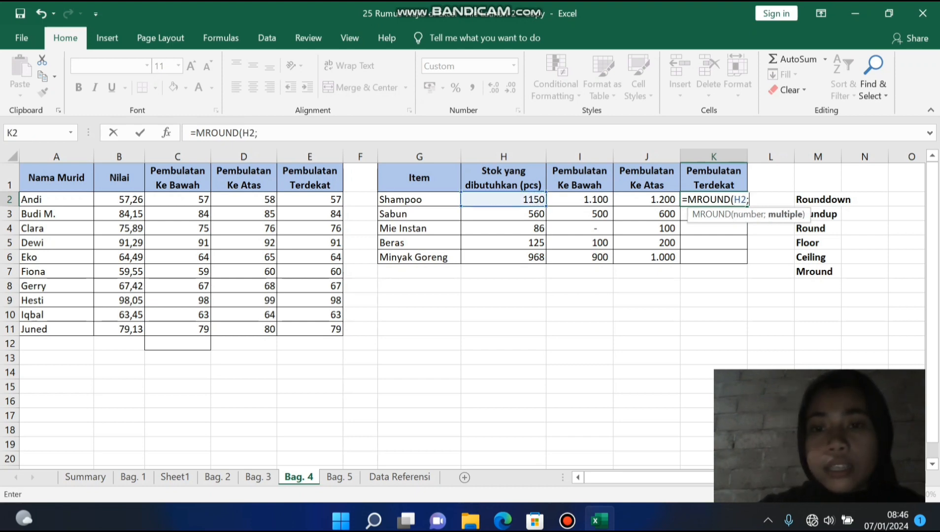
pyautogui.write('100')
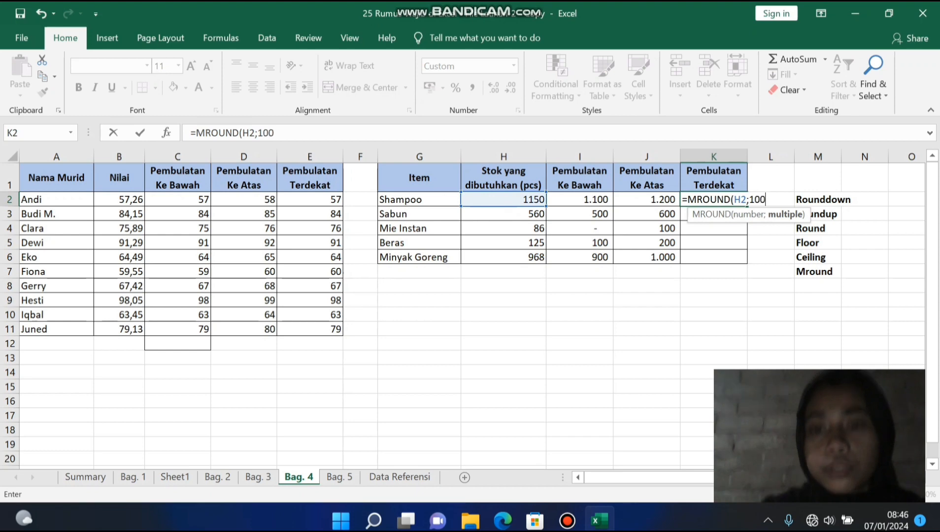
pyautogui.write(')')
pyautogui.press('Return')
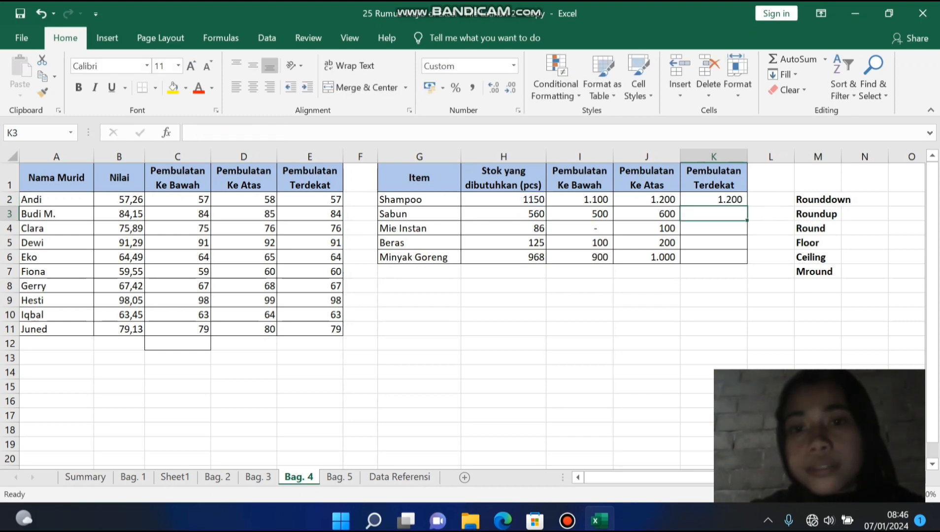
pyautogui.click(713, 200)
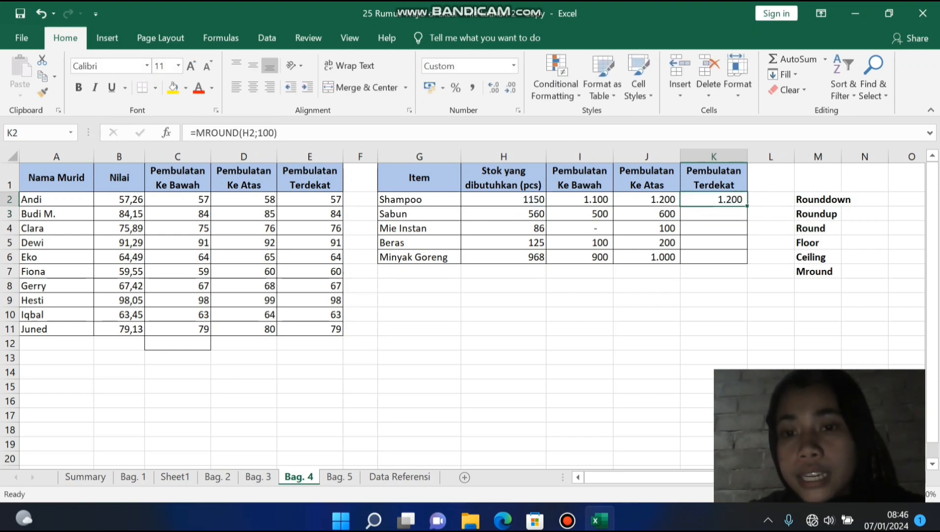
pyautogui.moveTo(747, 206); pyautogui.dragTo(744, 260)
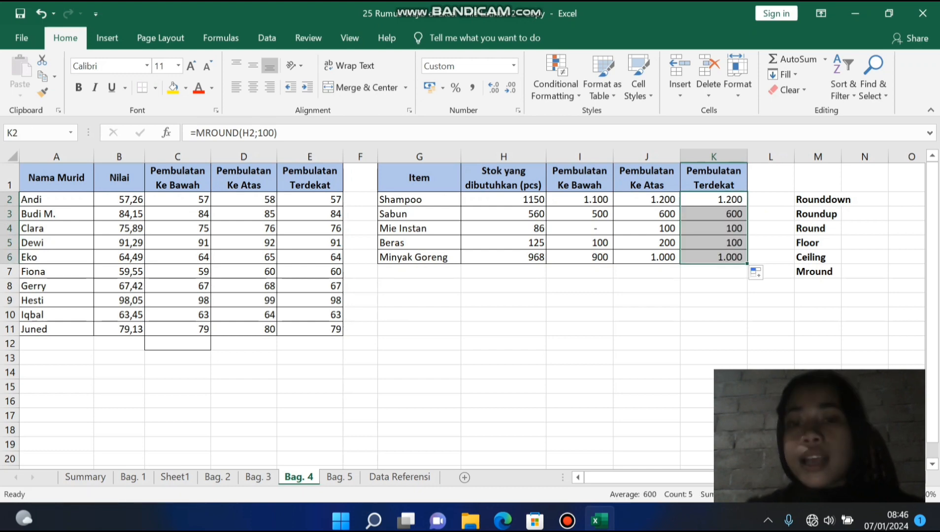
pyautogui.click(713, 286)
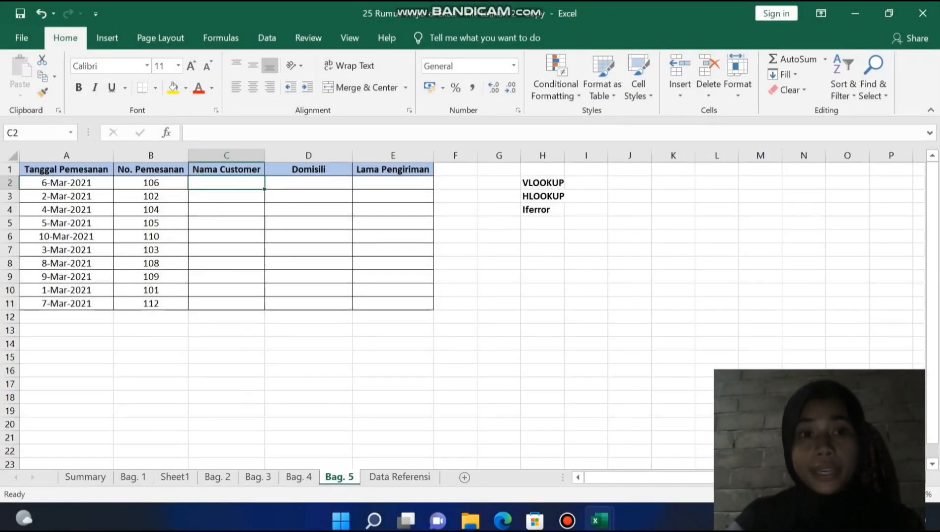
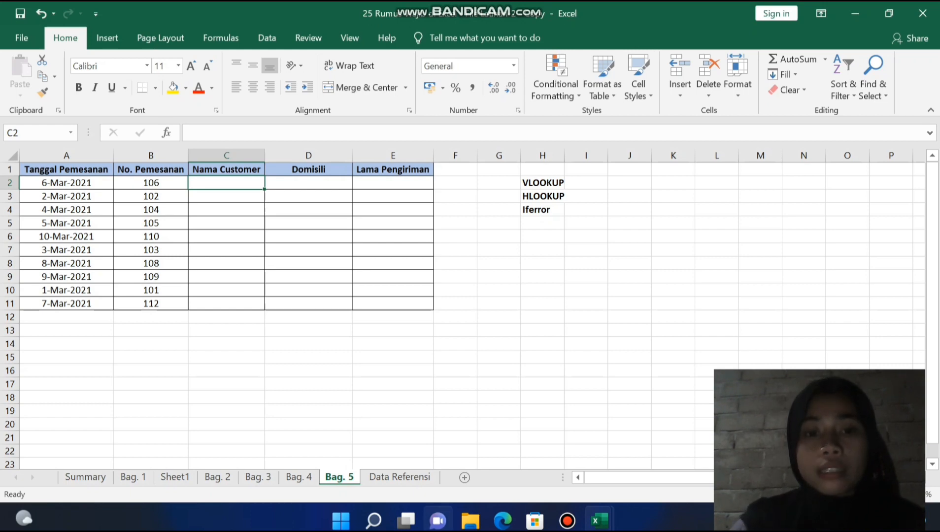
# - Compare the order table on Bag. 5 with the customer and delivery-time reference tables on Data Referensi
pyautogui.click(399, 476)
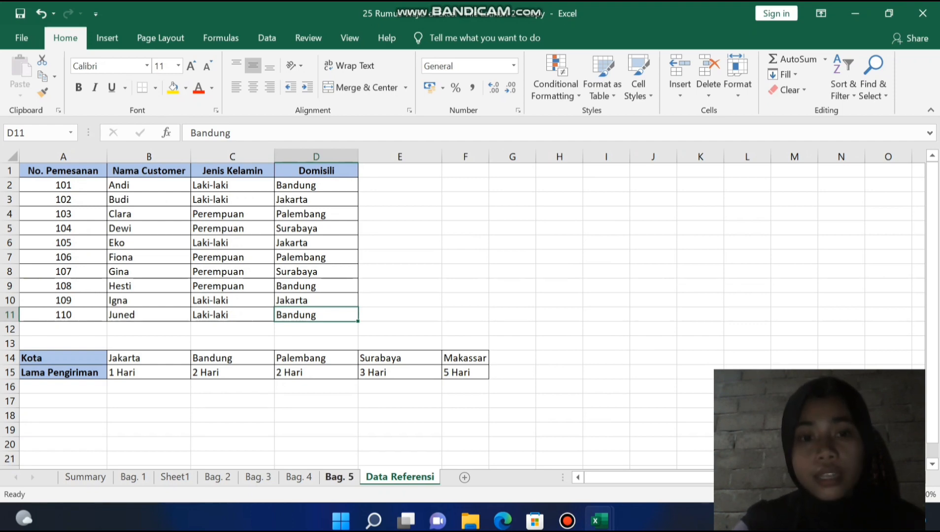
pyautogui.click(339, 477)
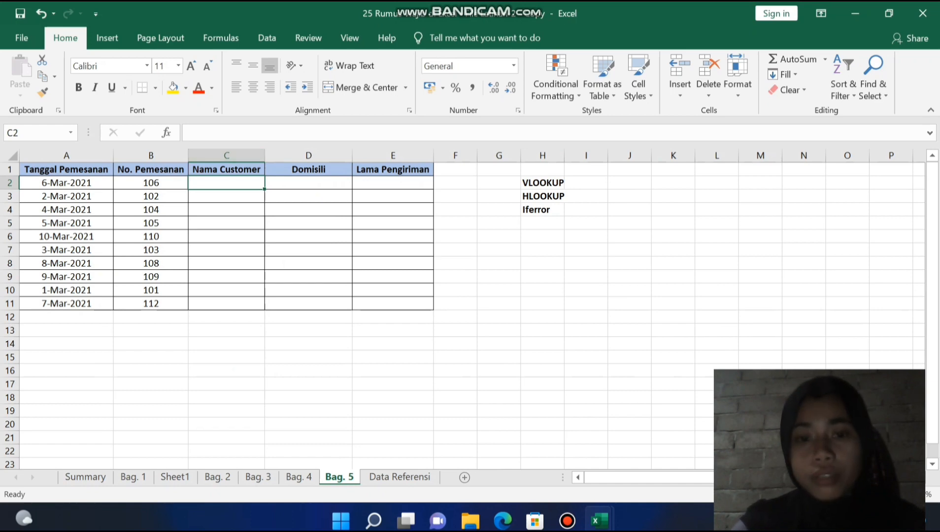
pyautogui.click(400, 477)
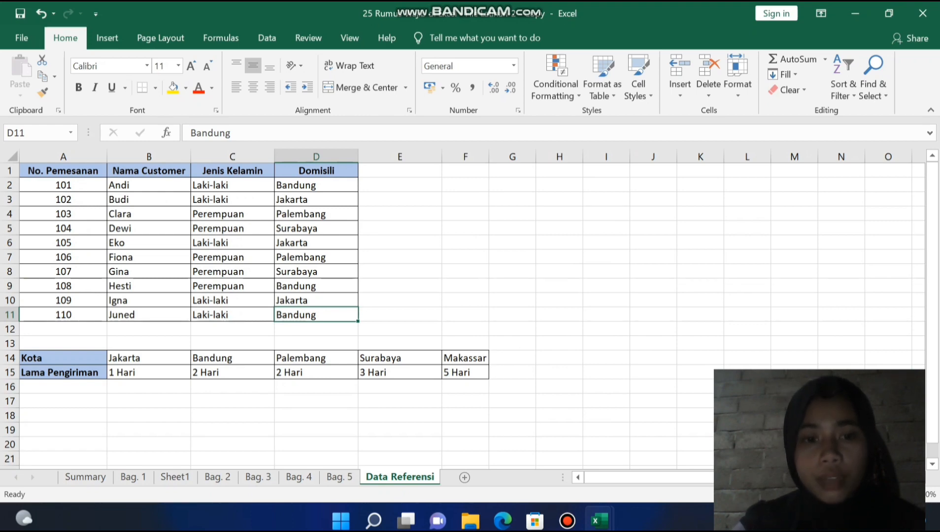
pyautogui.click(340, 477)
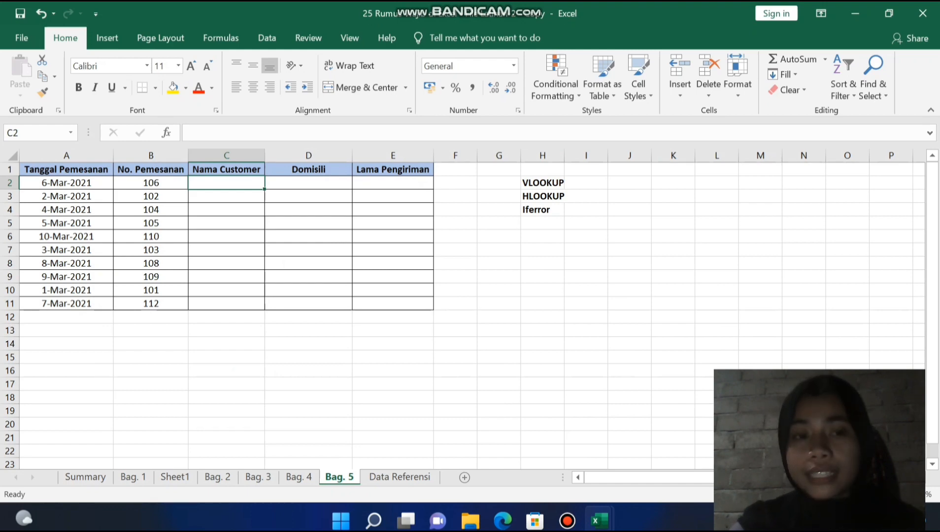
pyautogui.click(399, 477)
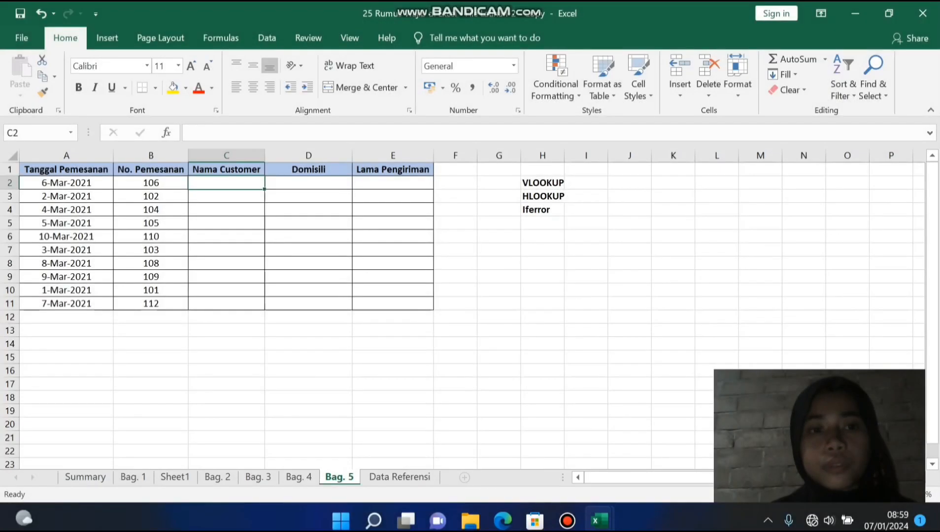
# - Start a VLOOKUP in C2 of Bag. 5 with B2 as lookup value and 'Data Referensi'!$A$2:$D$11 as absolute table range
pyautogui.write('=')
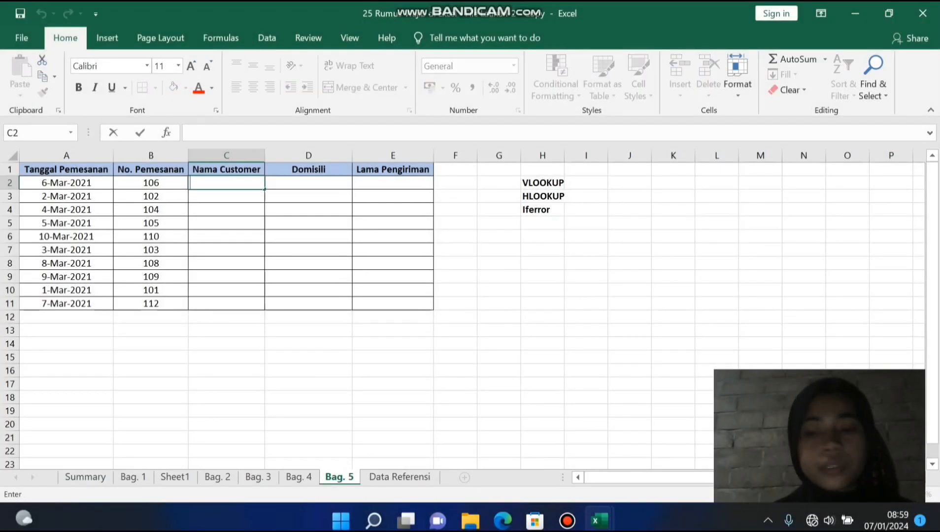
pyautogui.write('vlo')
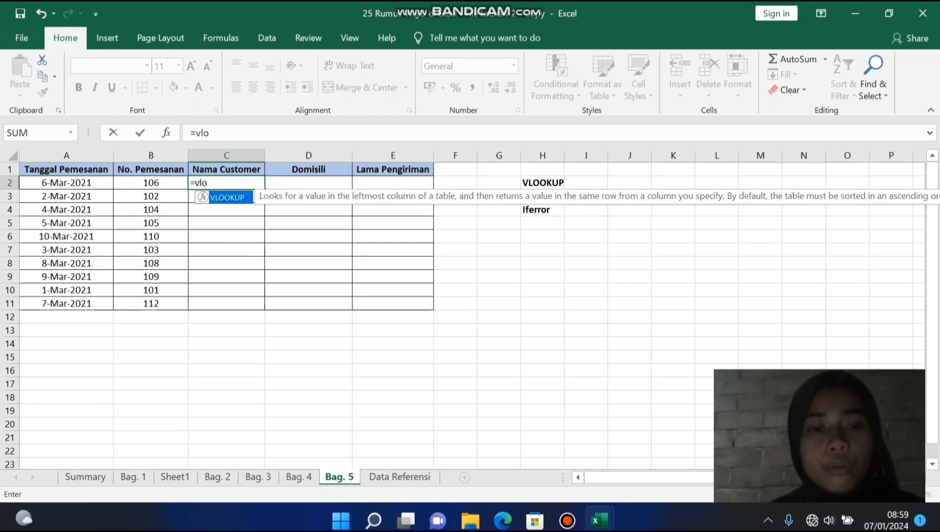
pyautogui.press('Tab')
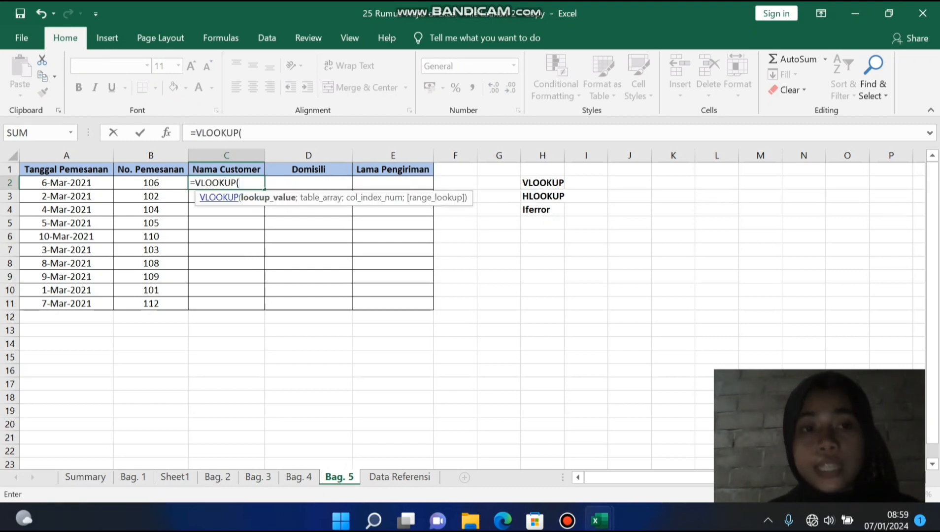
pyautogui.click(150, 183)
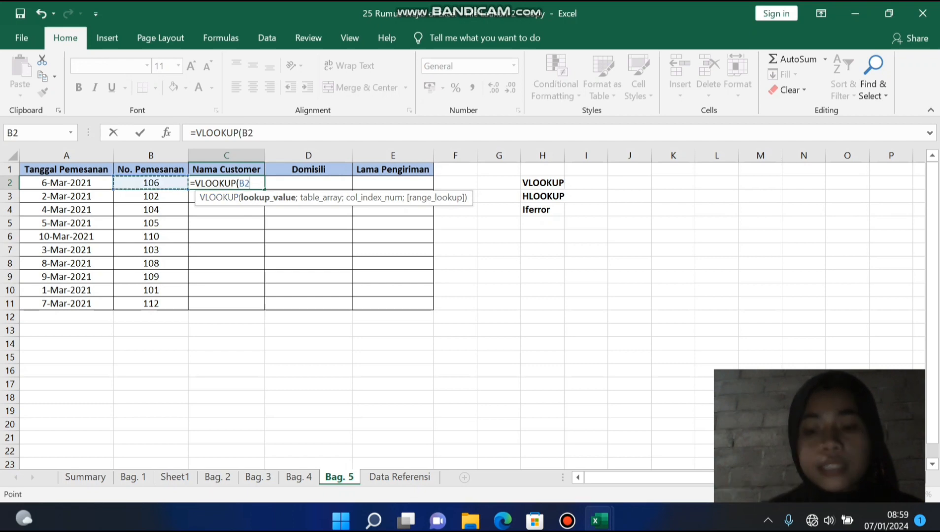
pyautogui.write(';')
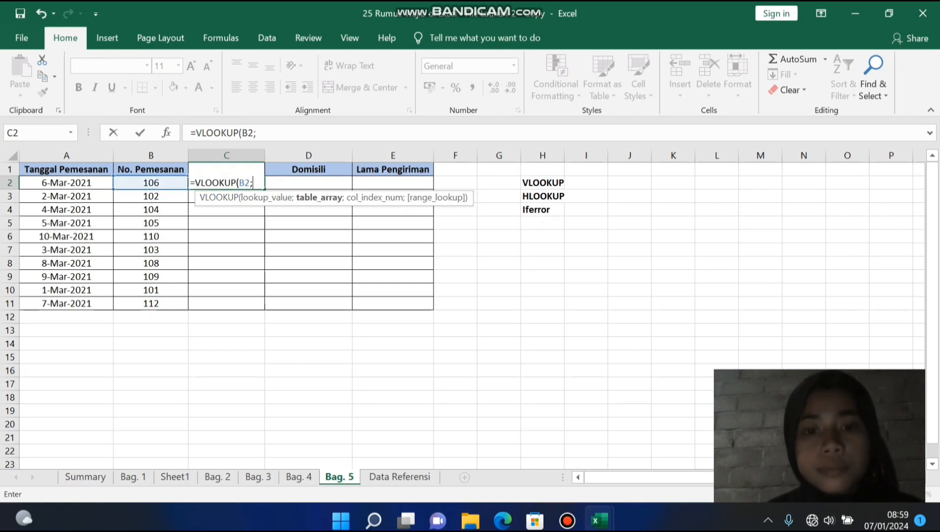
pyautogui.click(399, 477)
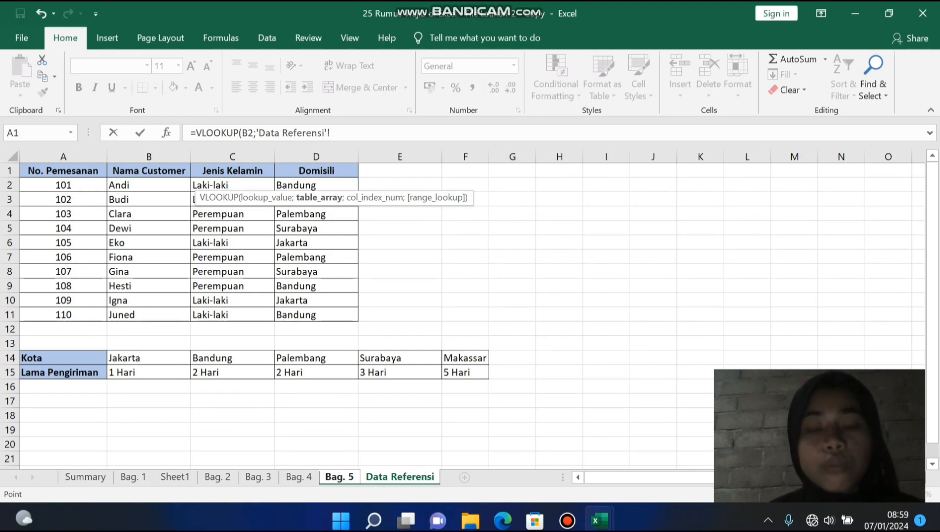
pyautogui.moveTo(63, 185); pyautogui.dragTo(340, 315)
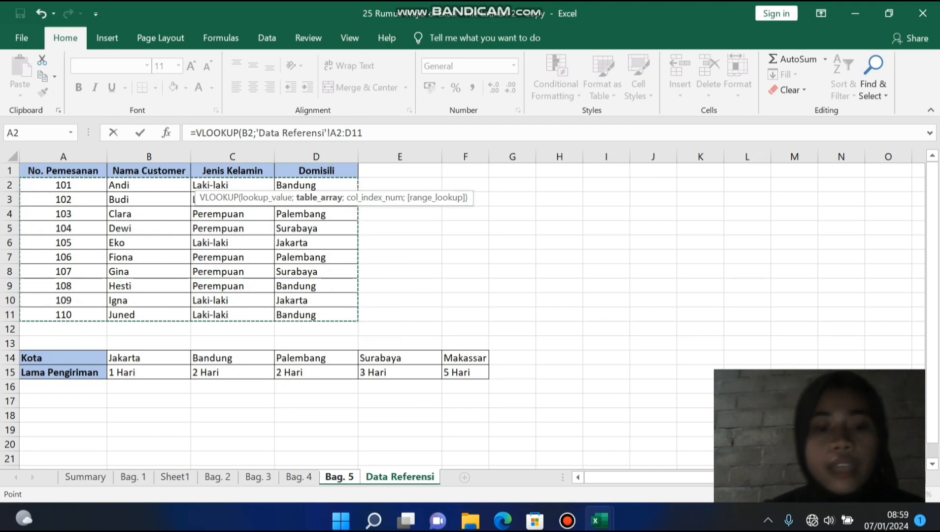
pyautogui.press('F4')
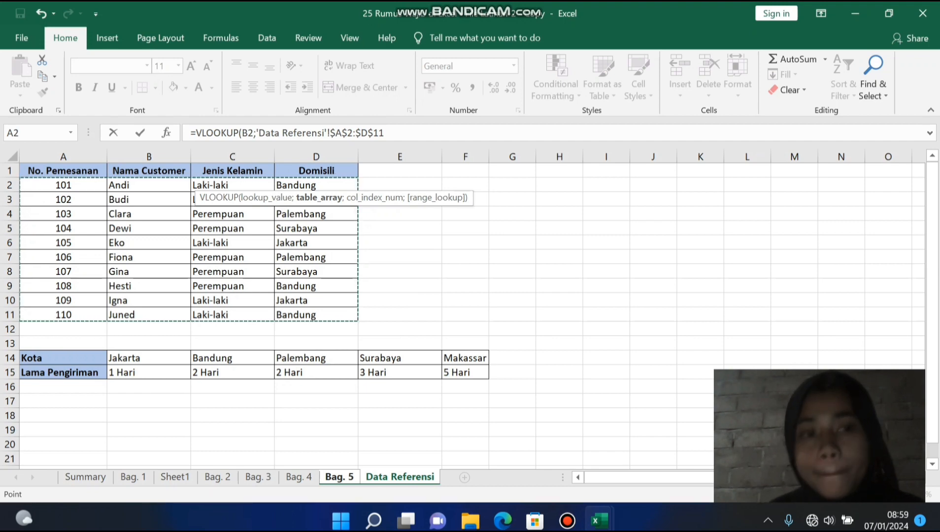
# - Complete the Nama Customer VLOOKUP with column index 2 and exact match 0, and fill the formula down to C11
pyautogui.write(';')
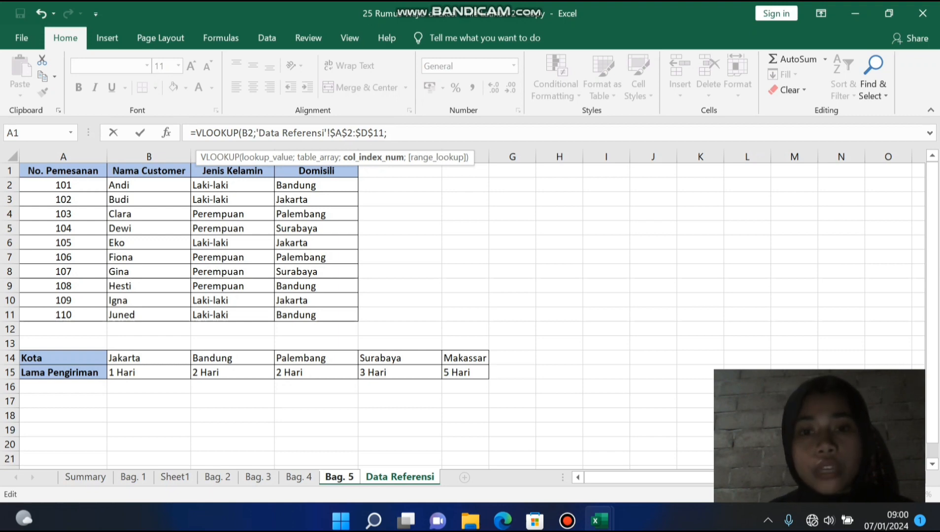
pyautogui.write('2')
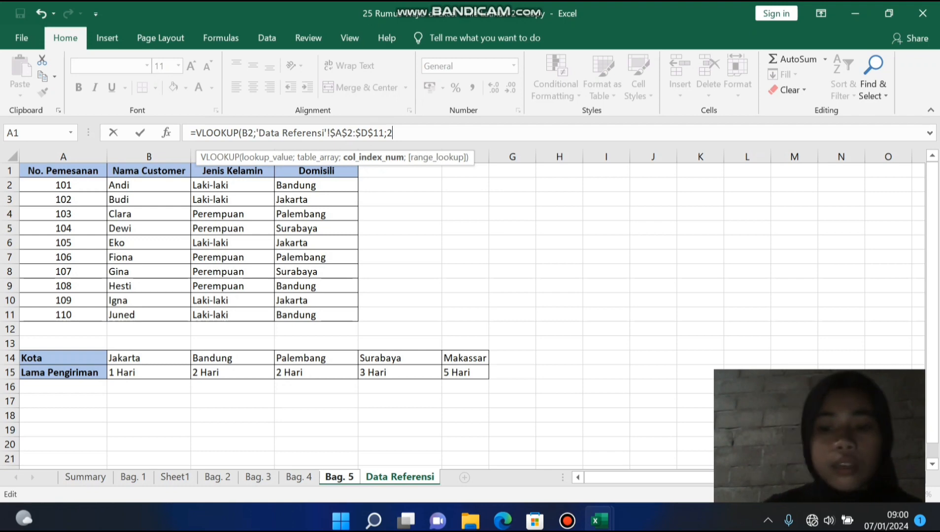
pyautogui.write(';0')
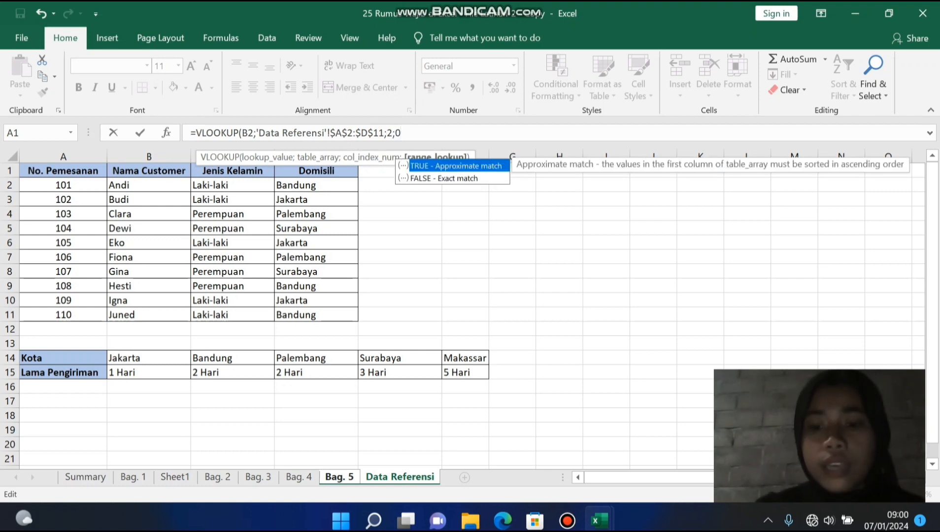
pyautogui.write(')')
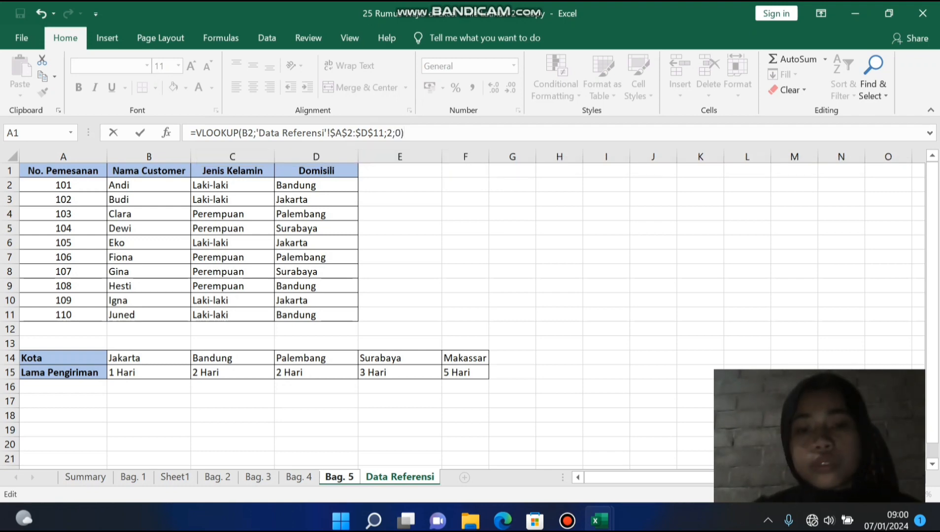
pyautogui.press('Return')
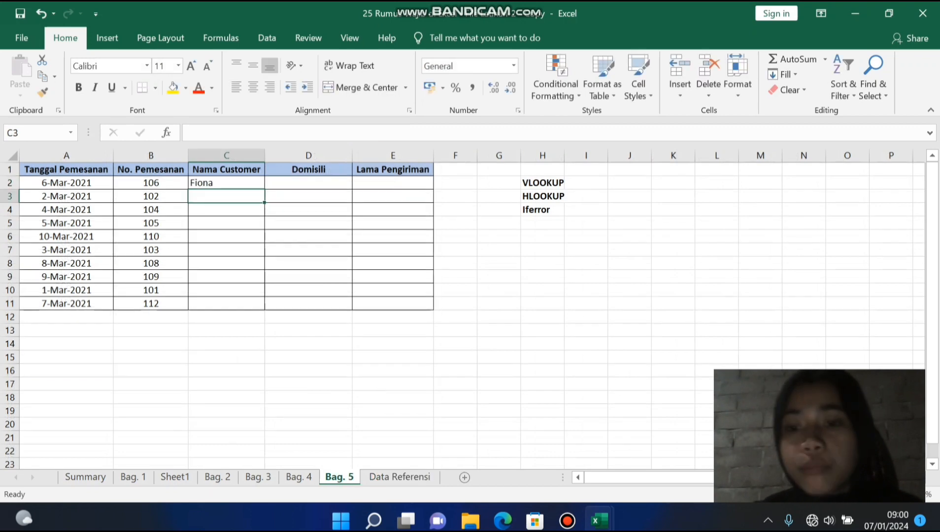
pyautogui.click(227, 183)
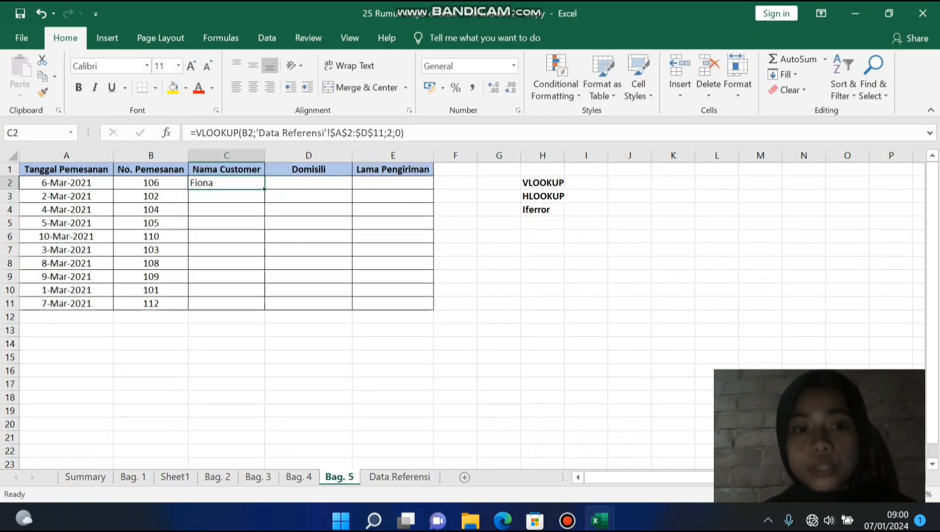
pyautogui.moveTo(264, 189); pyautogui.dragTo(265, 309)
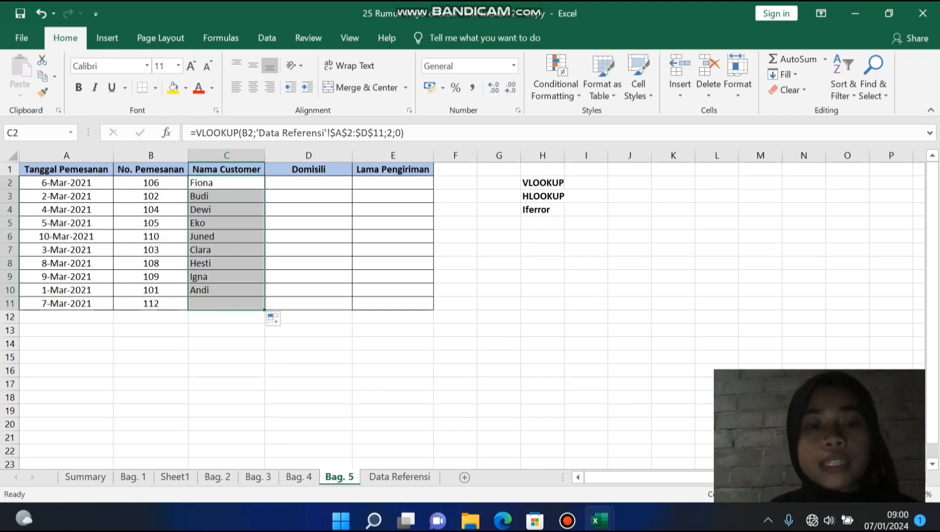
# - Start a VLOOKUP in D2 of Bag. 5 with B2 as lookup value and 'Data Referensi'!$A$2:$D$11 as absolute table range
pyautogui.click(308, 182)
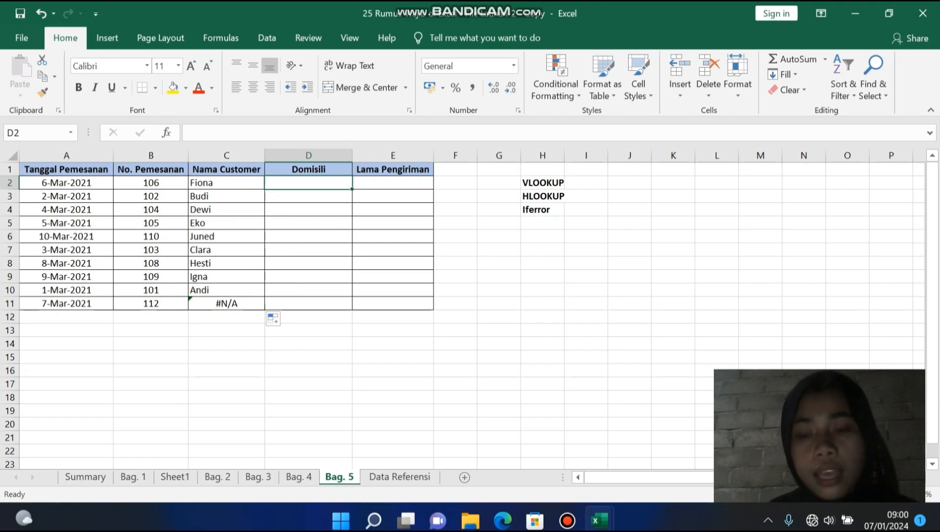
pyautogui.doubleClick(308, 183)
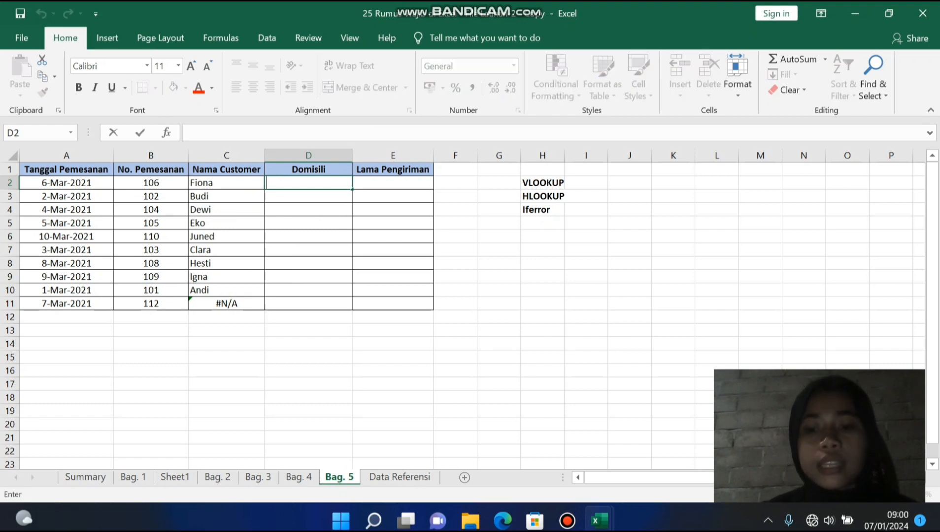
pyautogui.write('=')
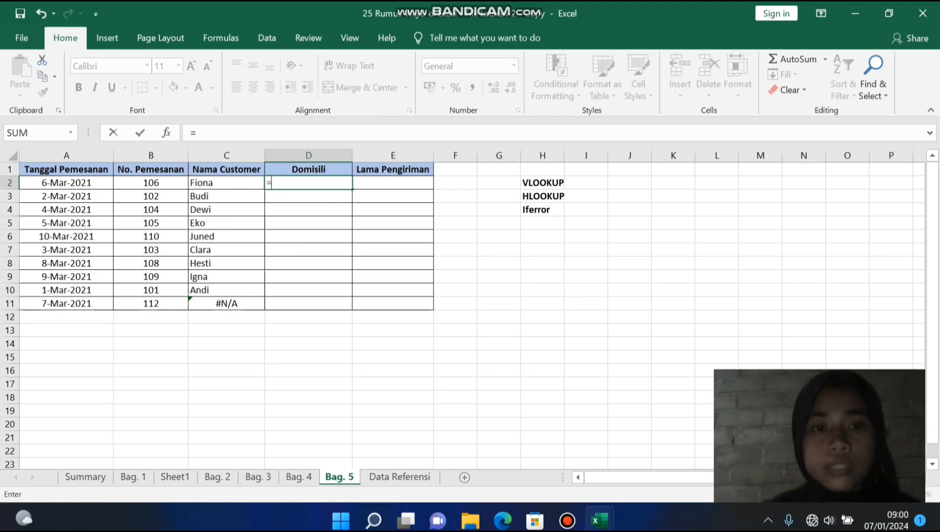
pyautogui.write('v')
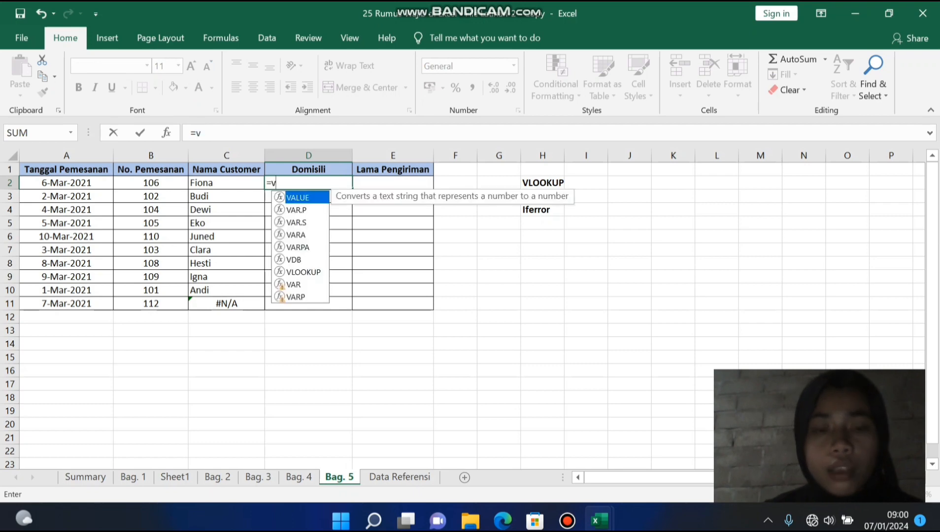
pyautogui.write('loo')
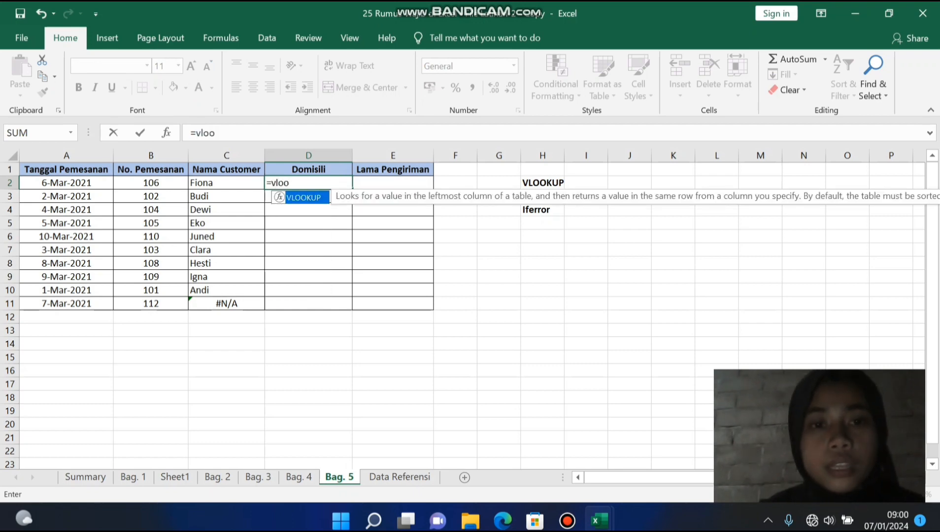
pyautogui.press('Tab')
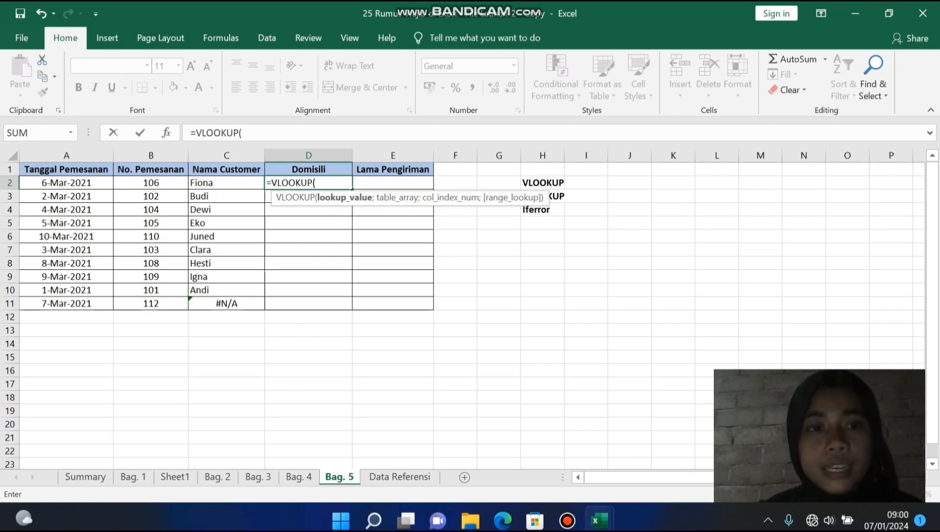
pyautogui.click(151, 182)
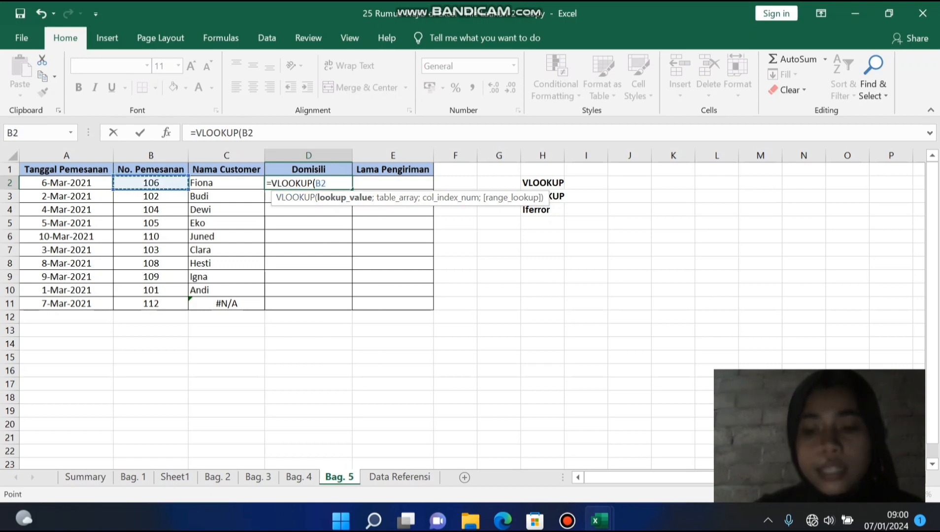
pyautogui.write(';')
pyautogui.click(400, 476)
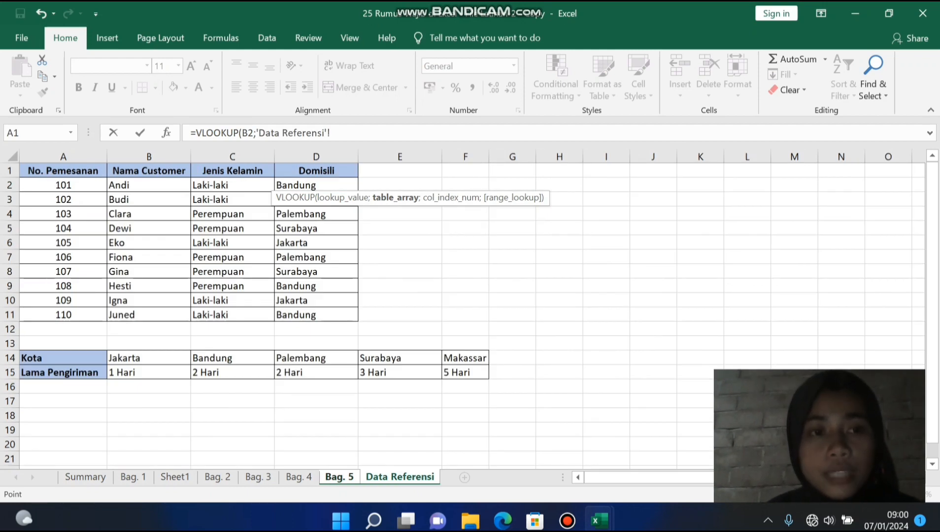
pyautogui.moveTo(63, 185); pyautogui.dragTo(354, 318)
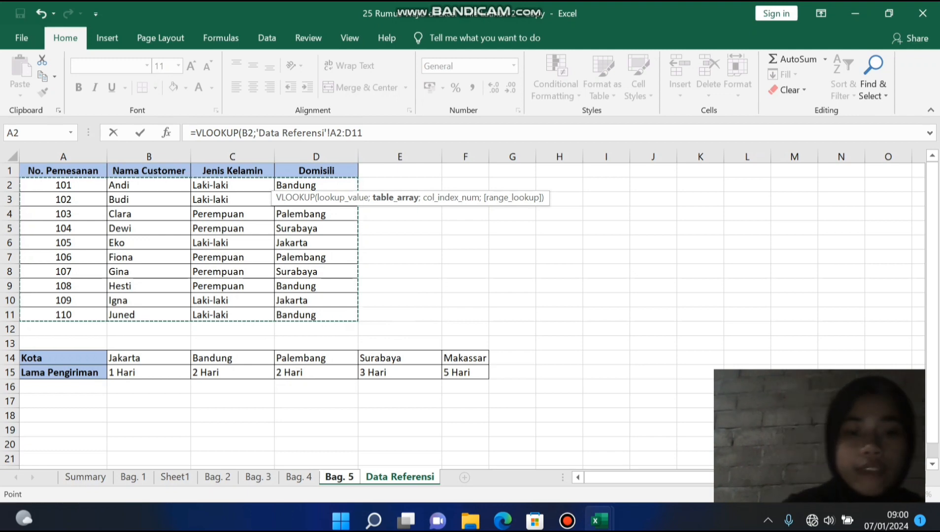
pyautogui.press('F4')
# - Complete the Domisili VLOOKUP with column index 4 and exact match 0, and fill the formula down to D11
pyautogui.click(387, 133)
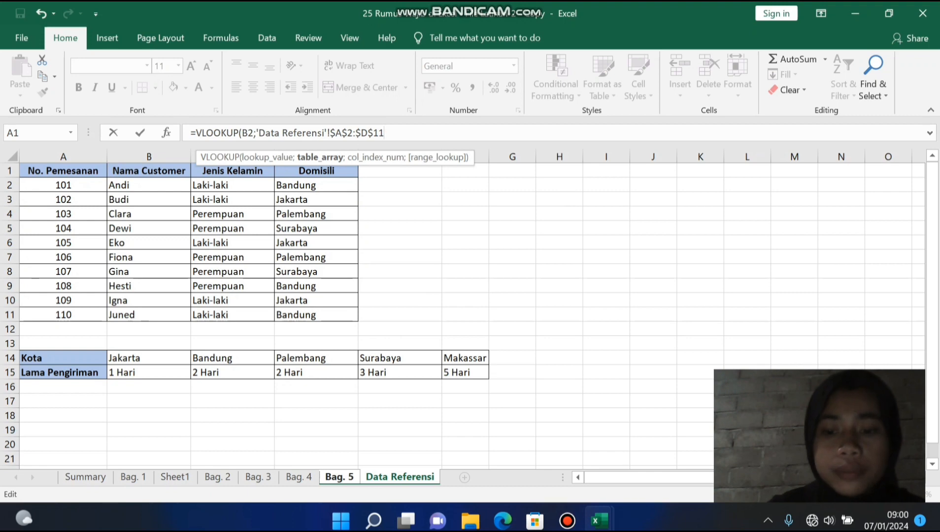
pyautogui.write(';')
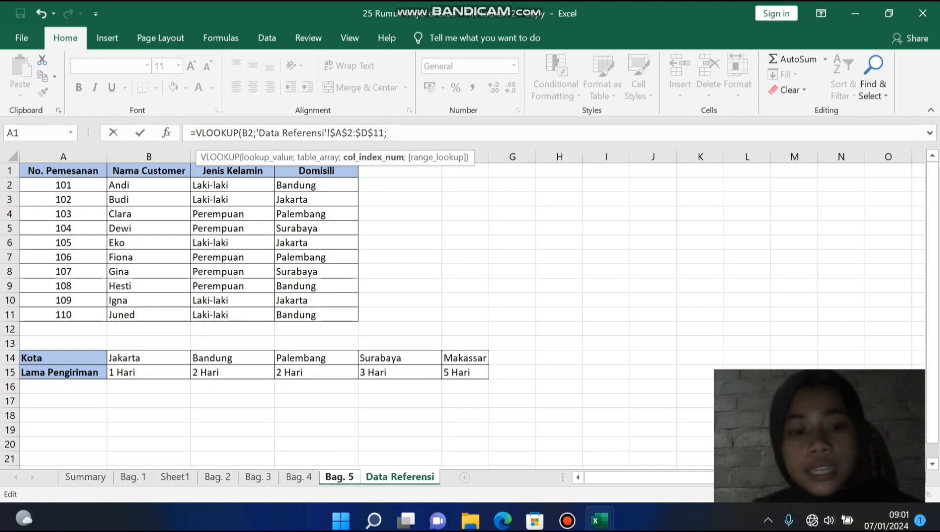
pyautogui.write('4')
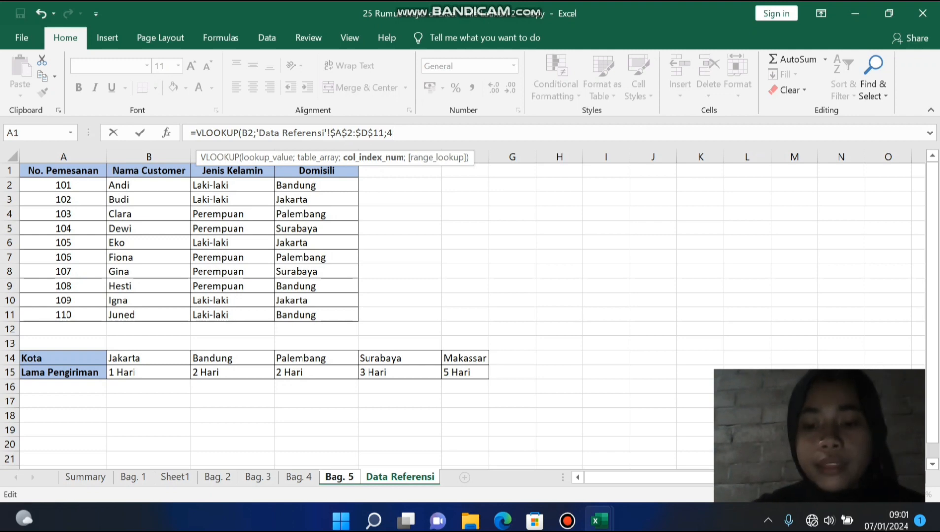
pyautogui.write(';0)')
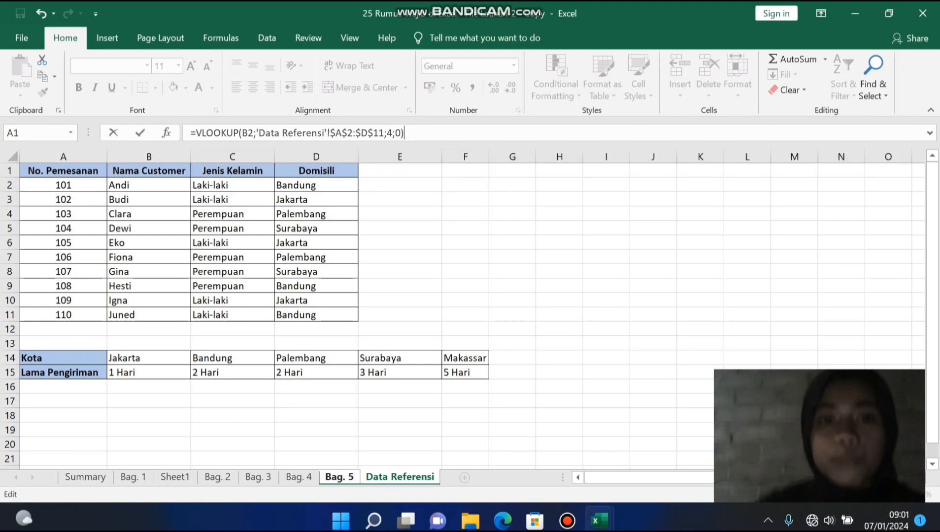
pyautogui.press('Return')
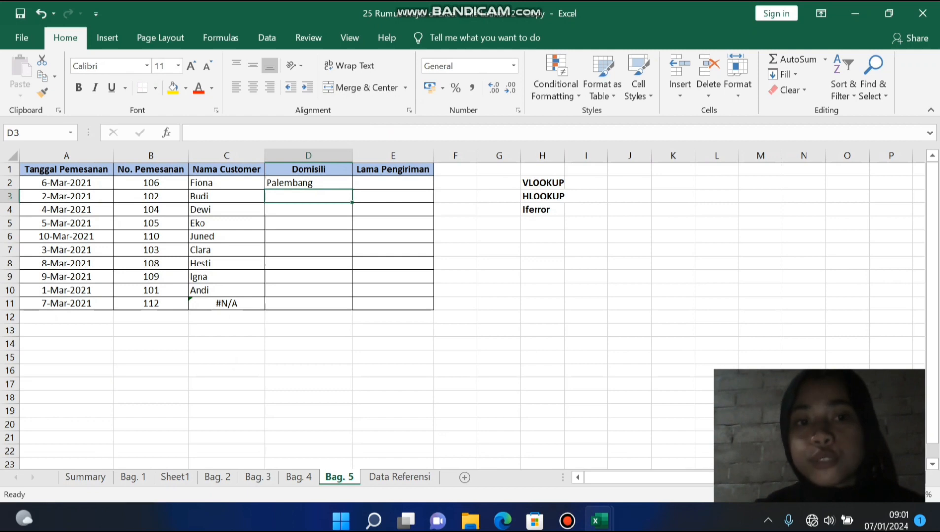
pyautogui.press('Up')
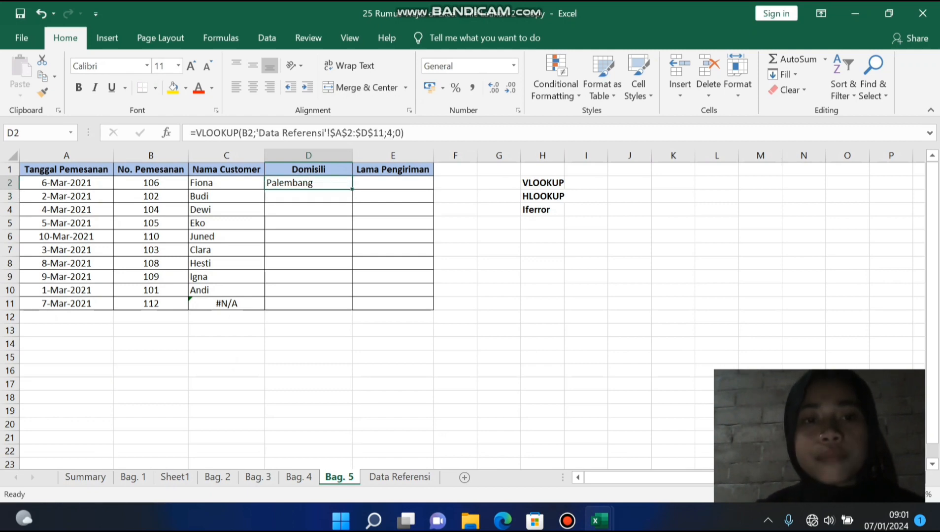
pyautogui.moveTo(352, 189); pyautogui.dragTo(352, 309)
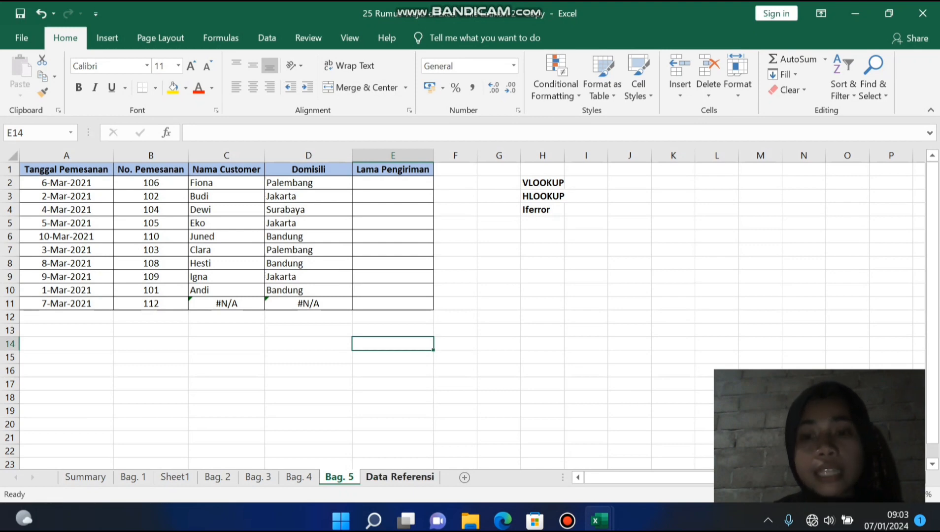
# - Start an HLOOKUP in E2 of Bag. 5 with D2 as lookup value and 'Data Referensi'!$B$14:$F$15 as absolute table range
pyautogui.click(399, 477)
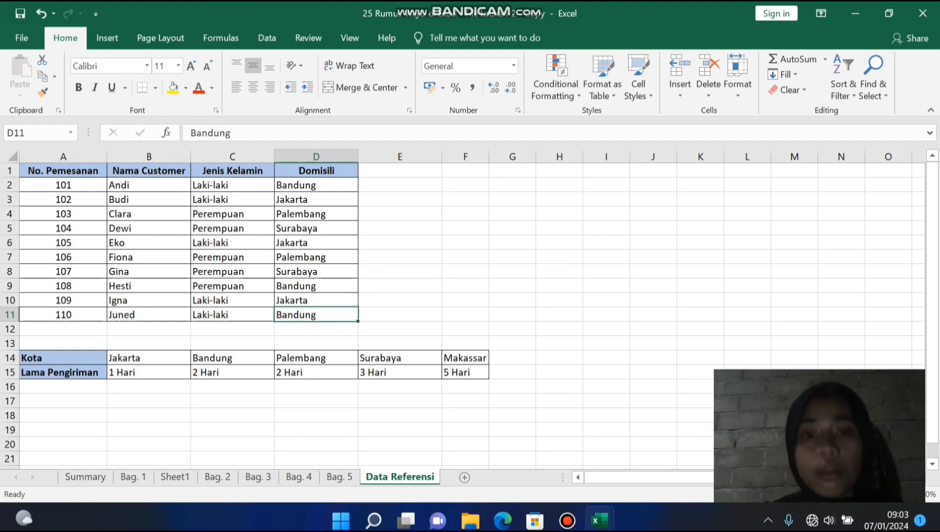
pyautogui.click(339, 477)
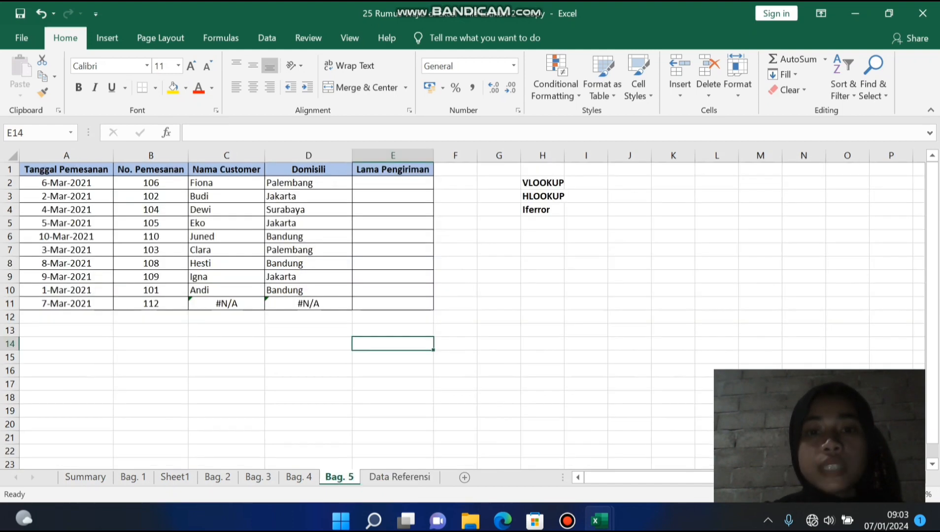
pyautogui.click(393, 183)
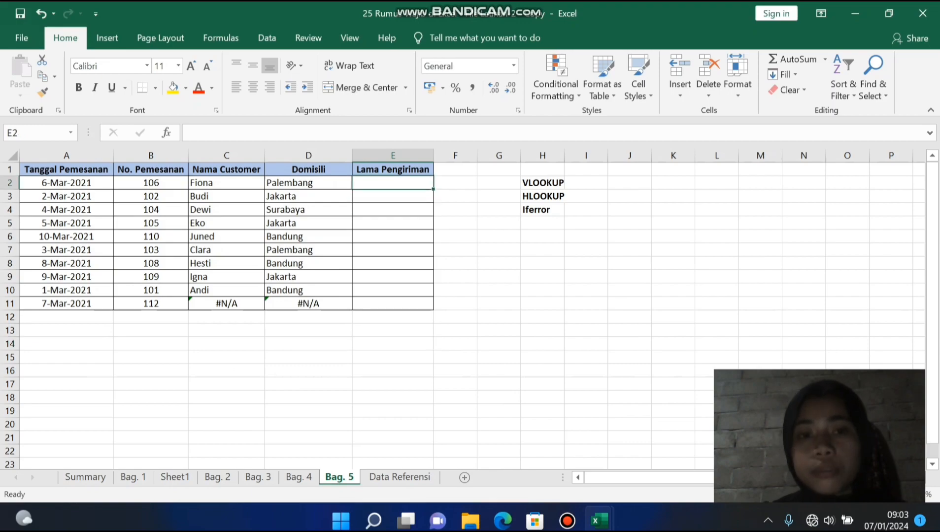
pyautogui.write('=HLOOKUP()')
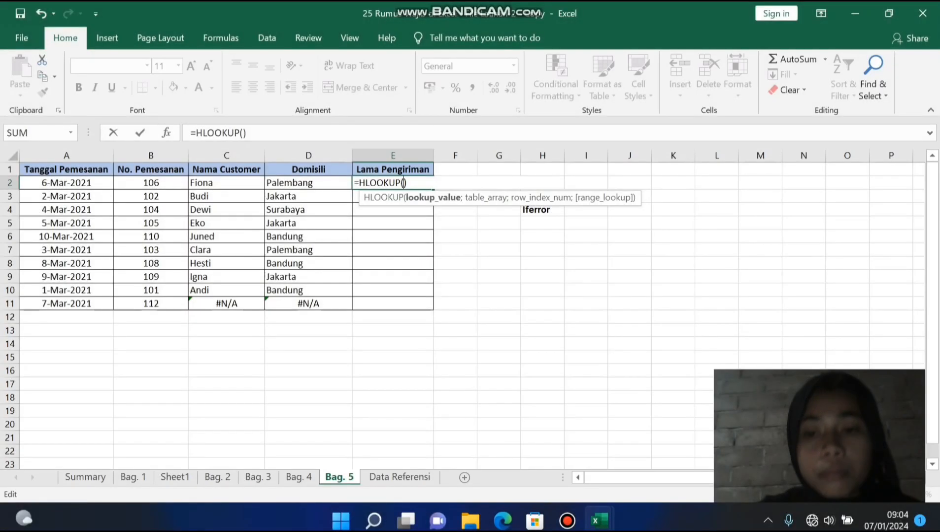
pyautogui.click(309, 183)
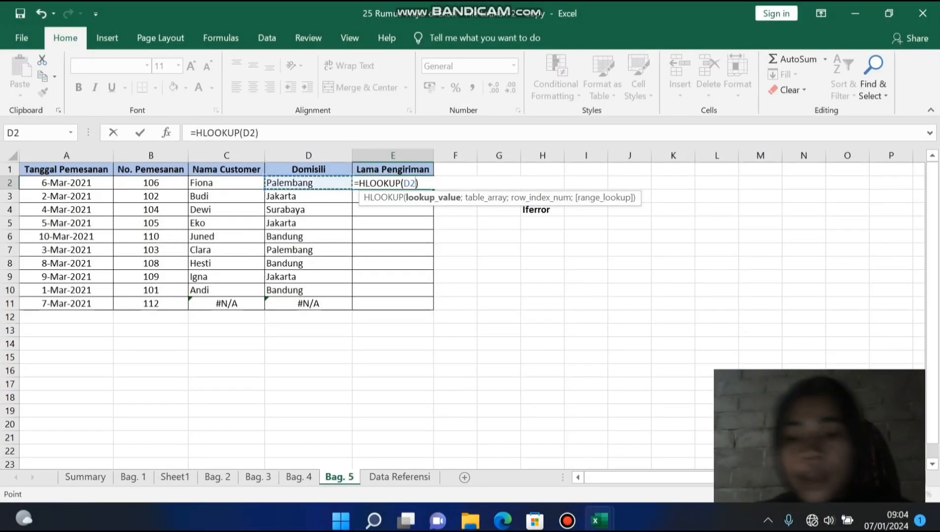
pyautogui.write(';')
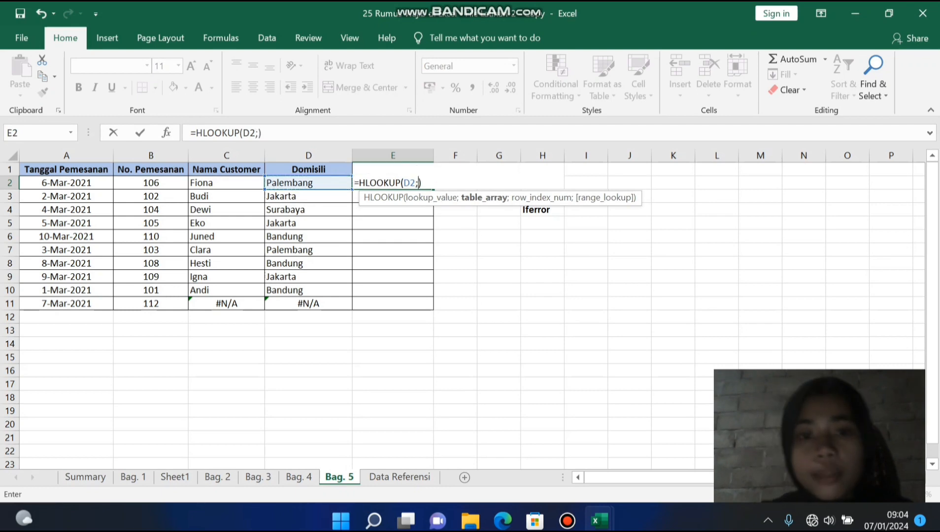
pyautogui.click(400, 477)
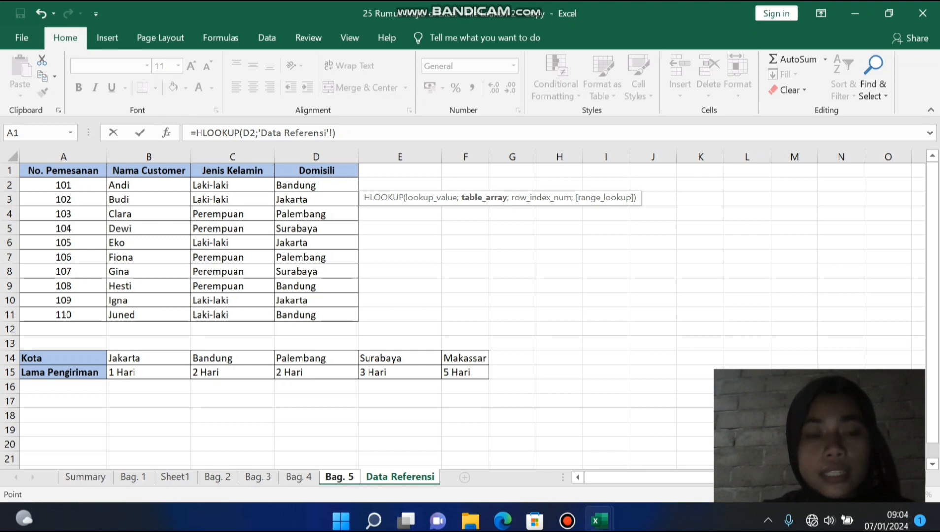
pyautogui.moveTo(113, 358); pyautogui.dragTo(484, 358)
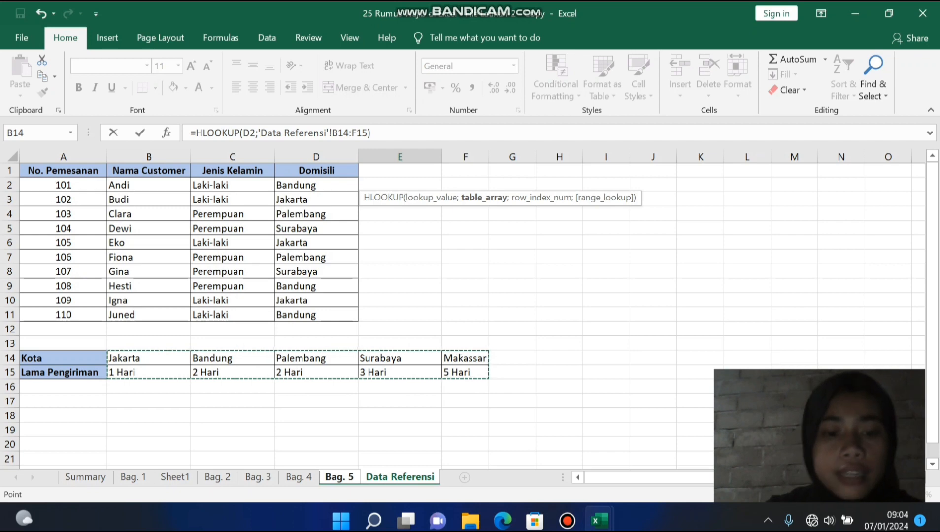
pyautogui.press('F4')
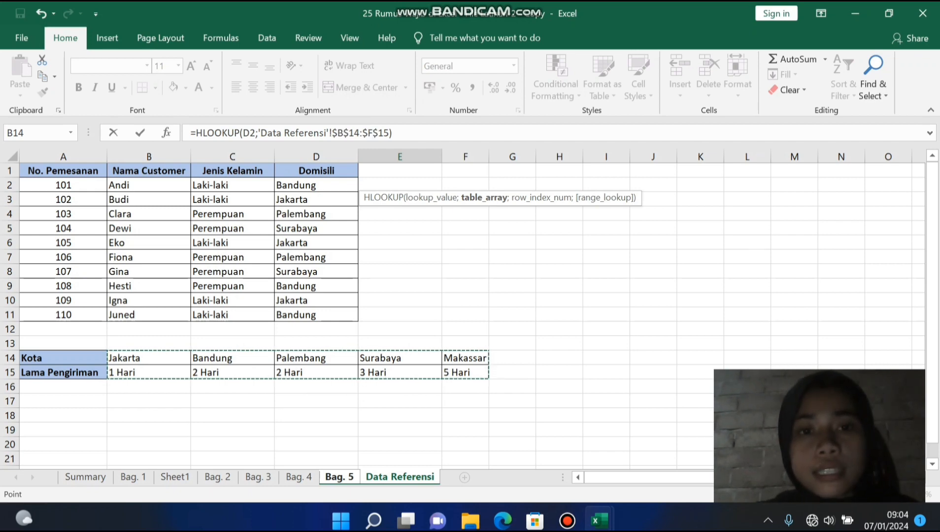
# - Complete the Lama Pengiriman HLOOKUP with row index 2 and exact match 0, and fill the formula down to E11
pyautogui.click(389, 133)
pyautogui.write(';')
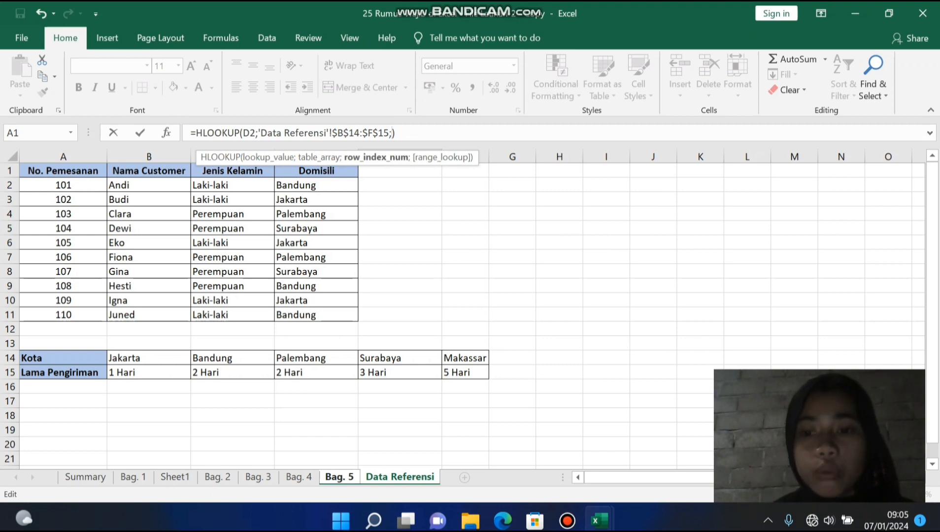
pyautogui.write('2')
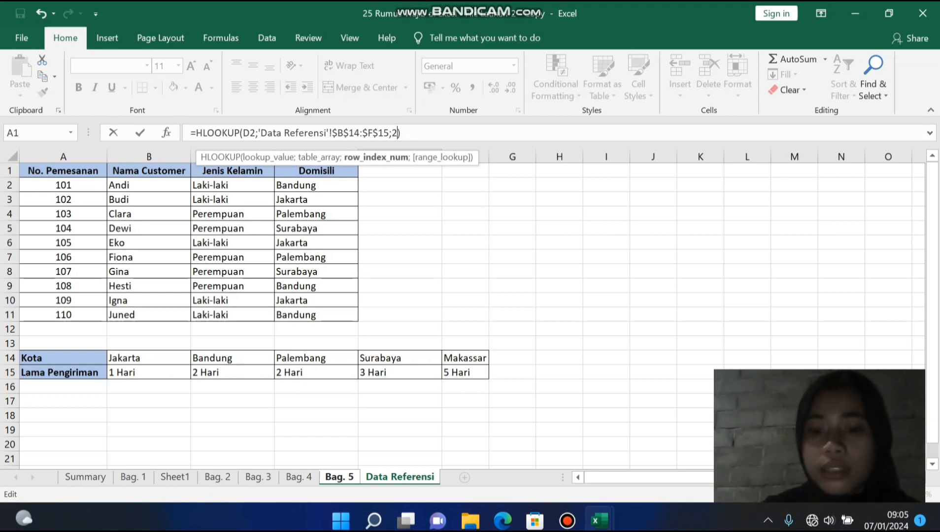
pyautogui.write(';0')
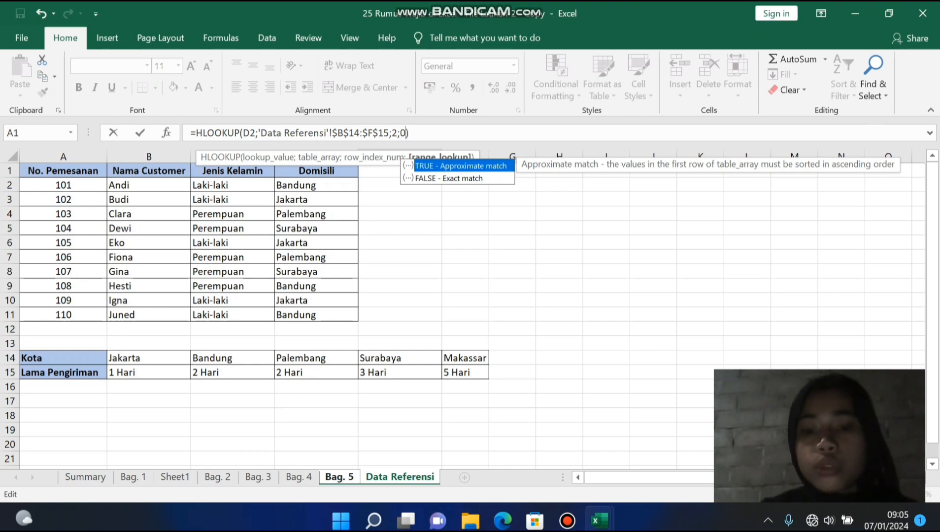
pyautogui.press('Return')
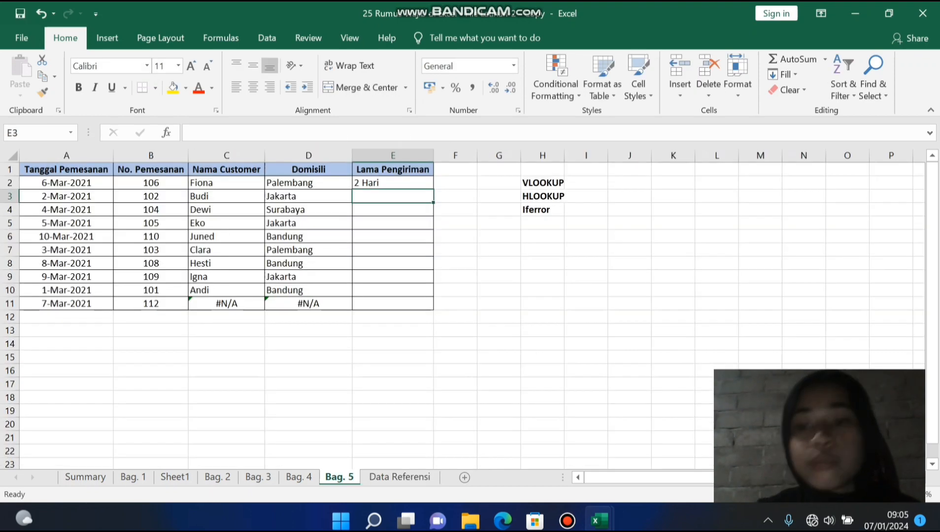
pyautogui.click(393, 182)
pyautogui.moveTo(433, 189); pyautogui.dragTo(425, 308)
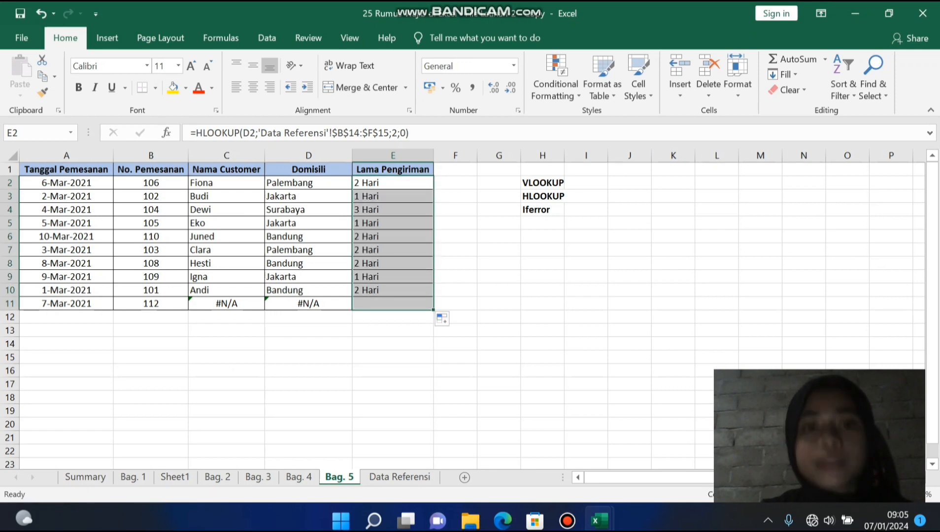
pyautogui.click(499, 290)
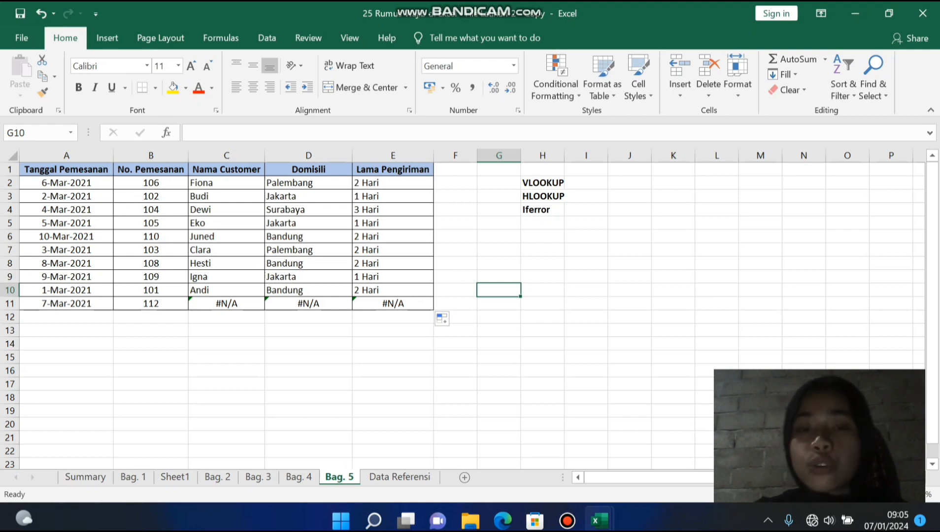
pyautogui.click(543, 210)
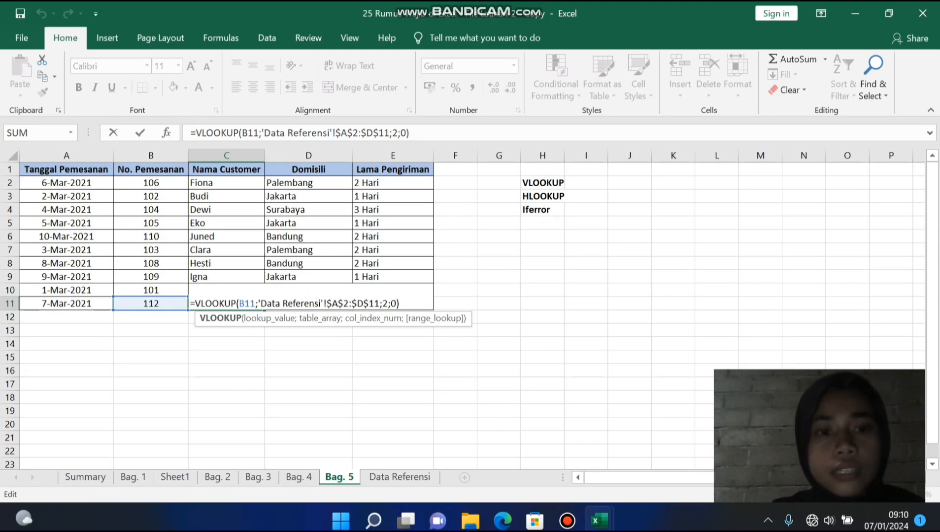
pyautogui.click(195, 303)
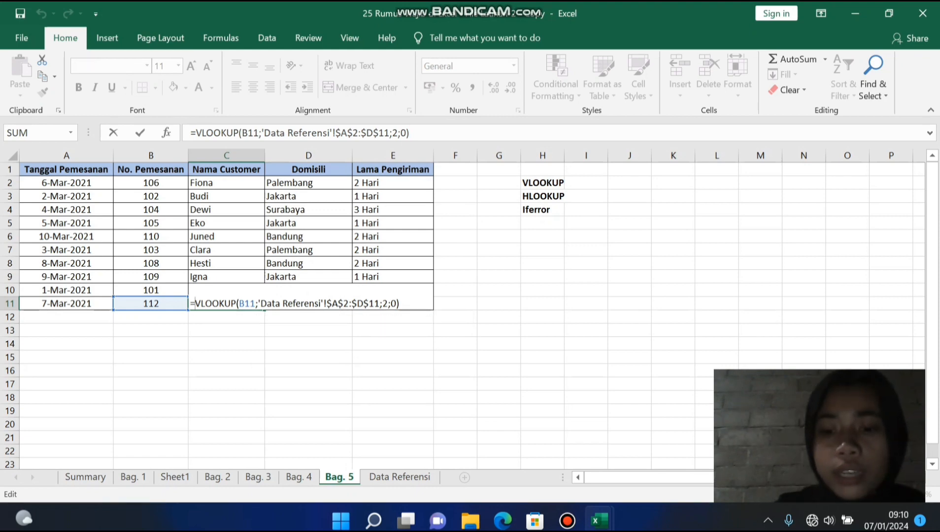
pyautogui.press('Return')
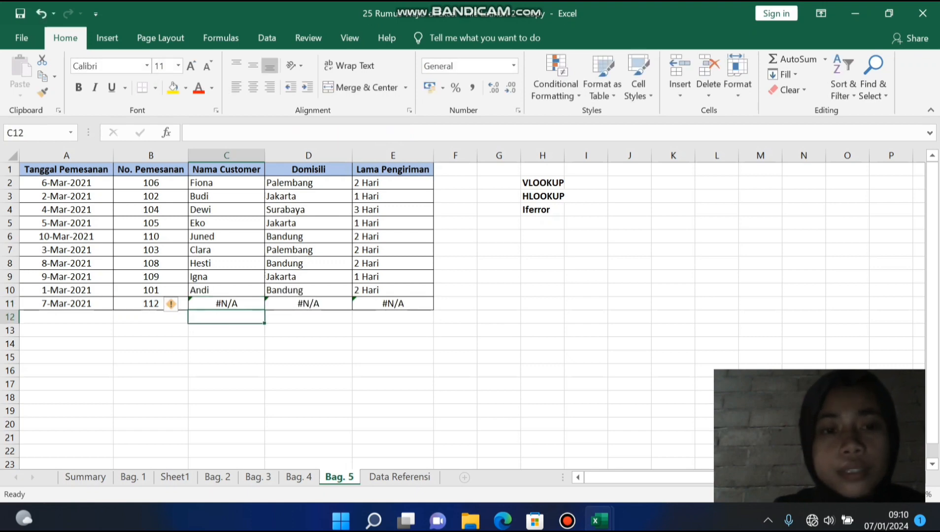
# - Wrap the VLOOKUP formula in C11 of Bag. 5 in an opening IFERROR function
pyautogui.doubleClick(194, 304)
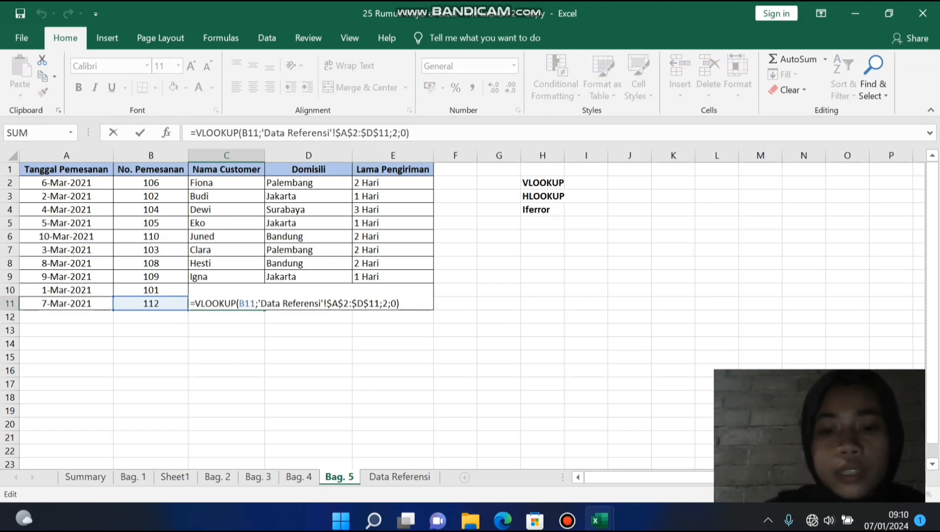
pyautogui.write('(')
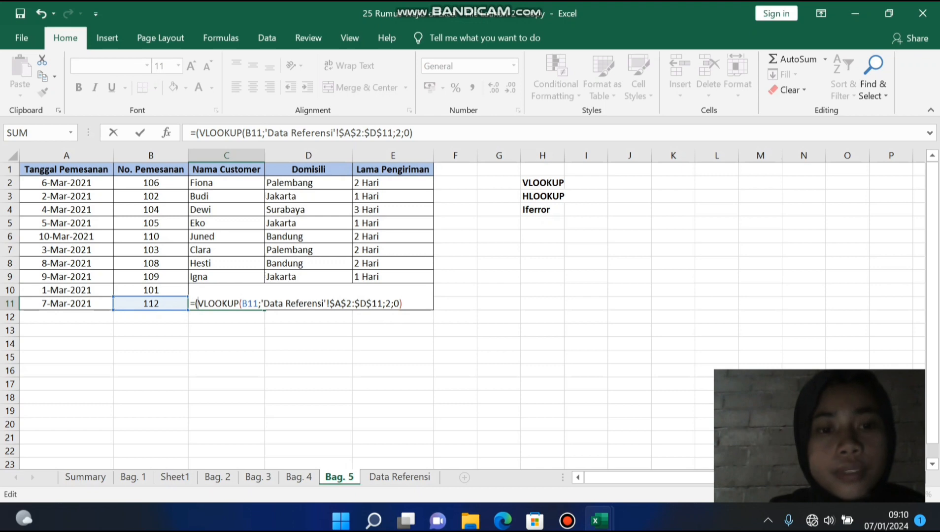
pyautogui.press('Left')
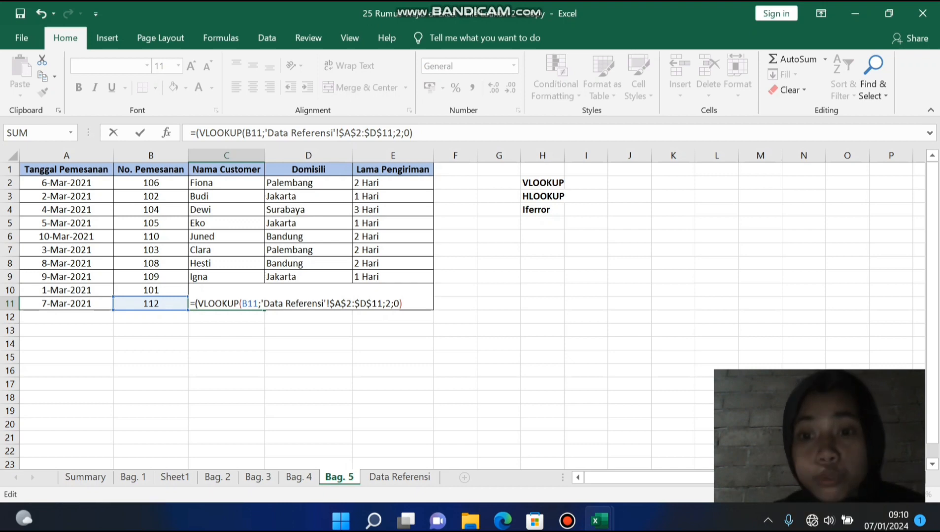
pyautogui.write('IF')
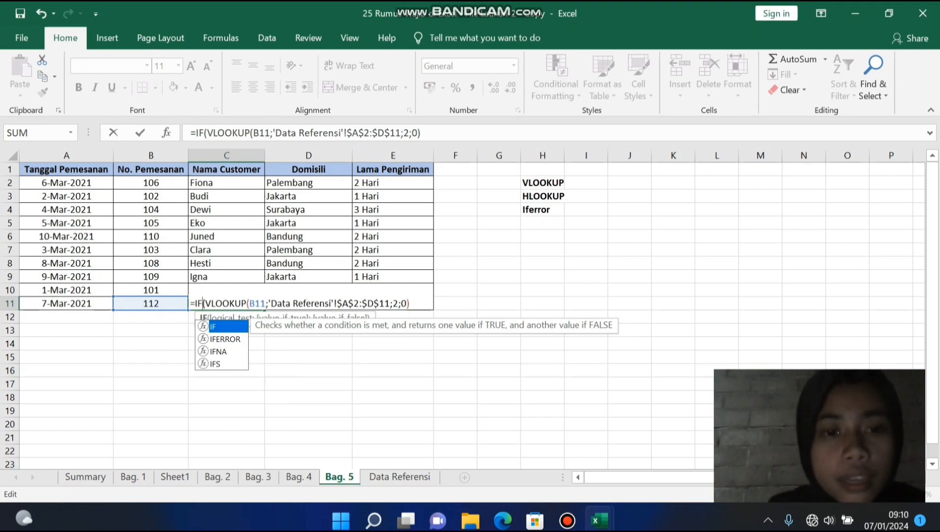
pyautogui.press('Down')
pyautogui.write('ERROR')
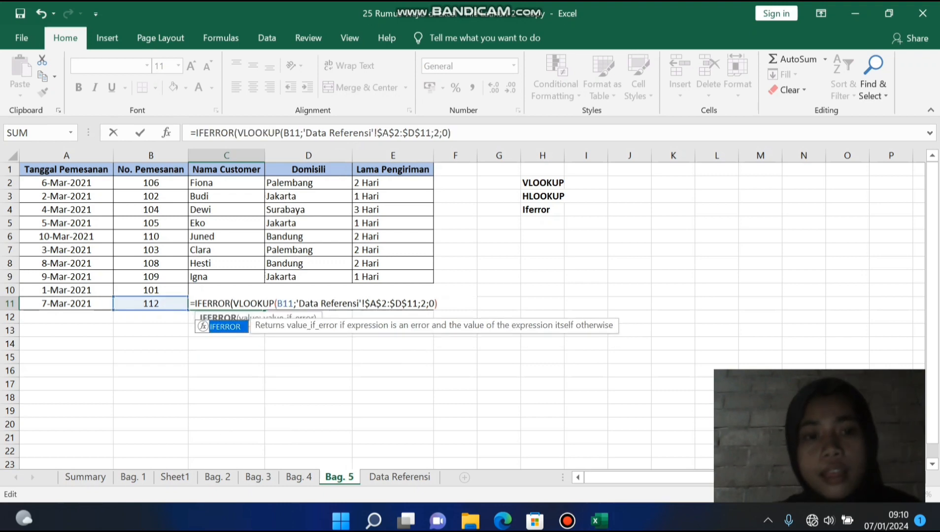
# - Complete the IFERROR in C11 with "CARA LAINNYA" as the value returned on error
pyautogui.click(434, 304)
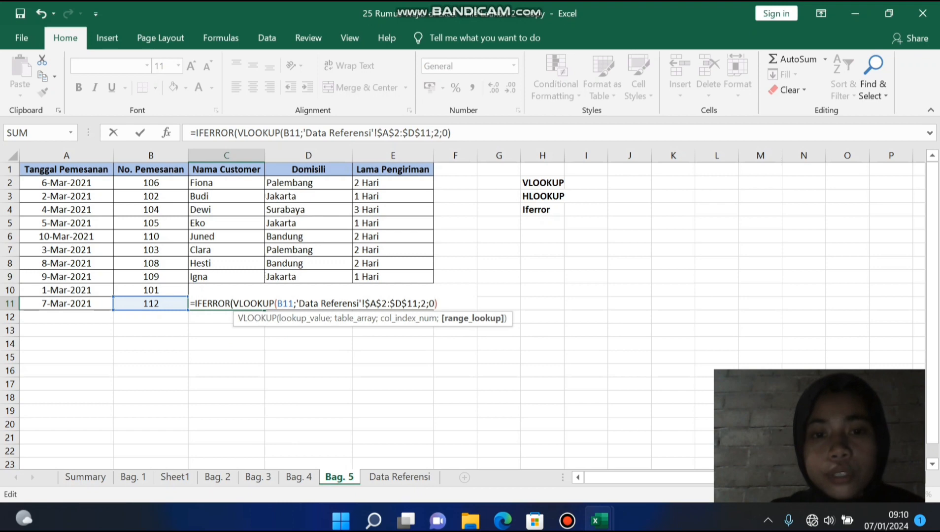
pyautogui.press('Right')
pyautogui.write(';')
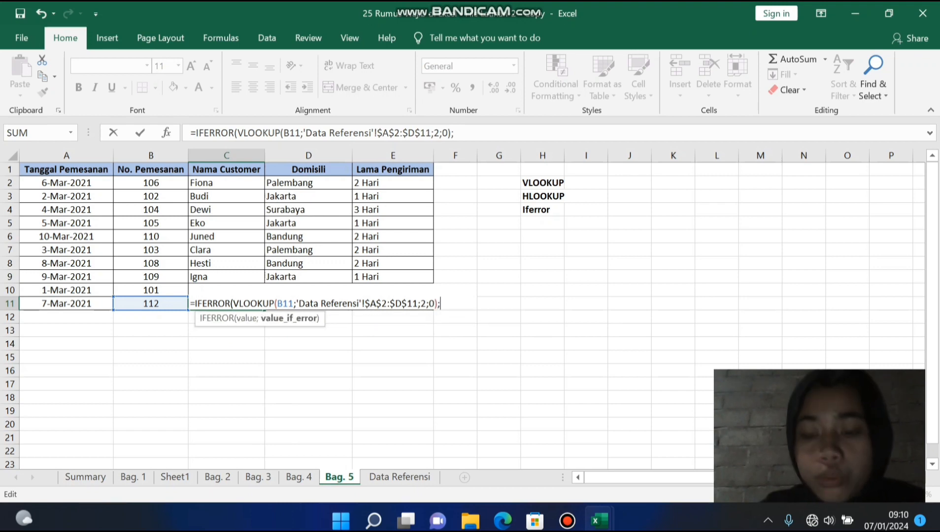
pyautogui.write('"')
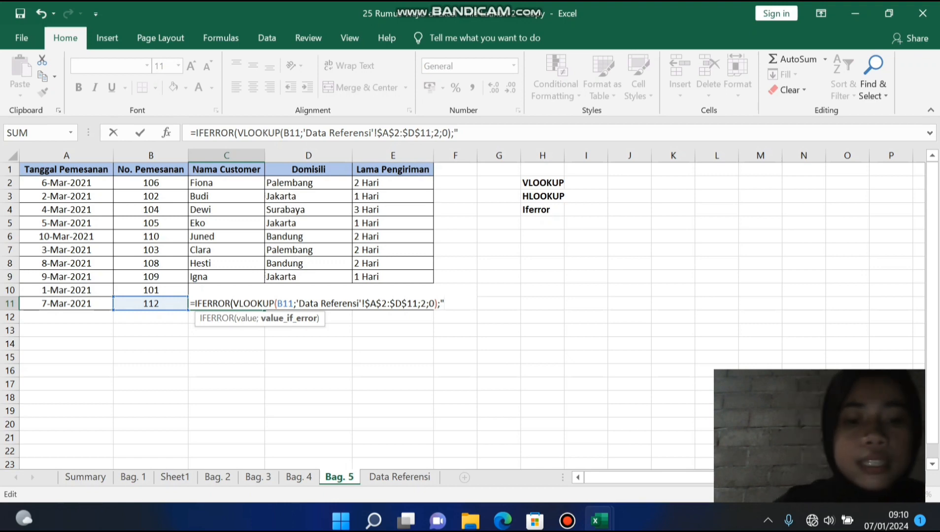
pyautogui.write('CA')
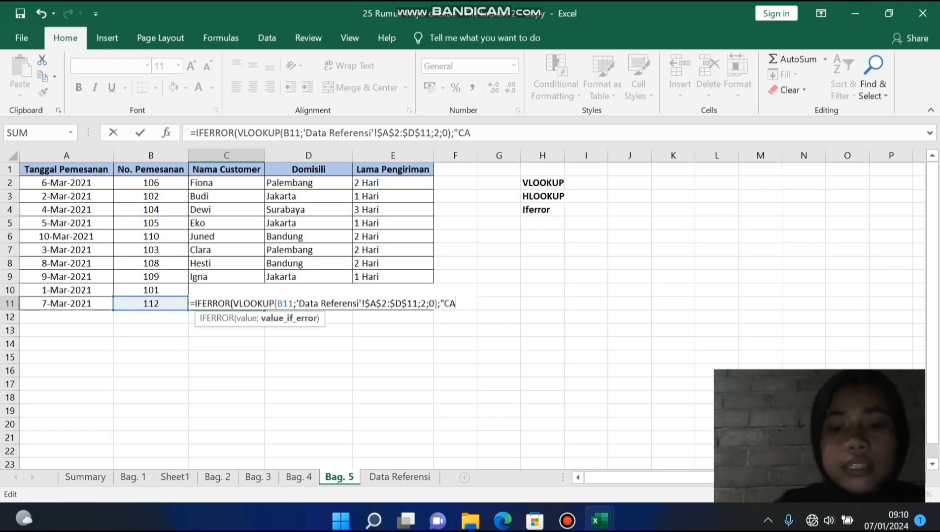
pyautogui.write('RI LAIN')
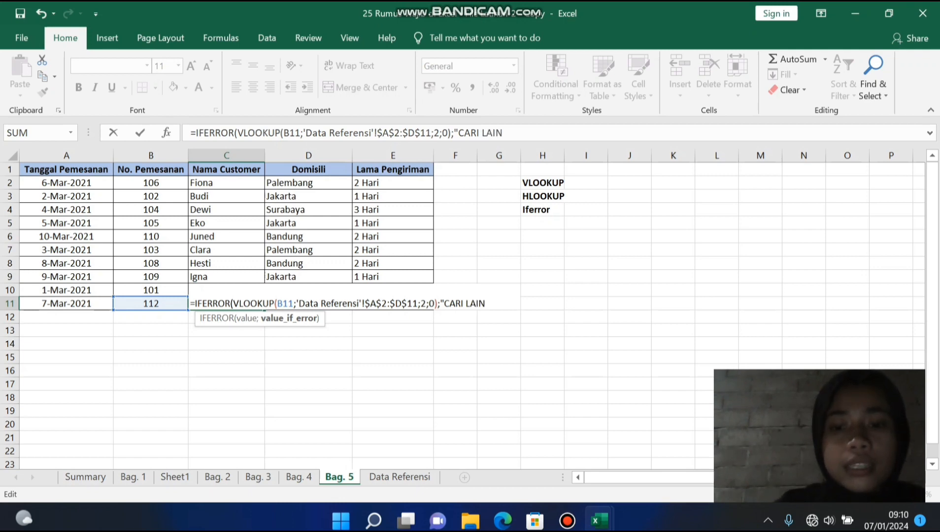
pyautogui.press('BackSpace')
pyautogui.press('BackSpace')
pyautogui.press('BackSpace')
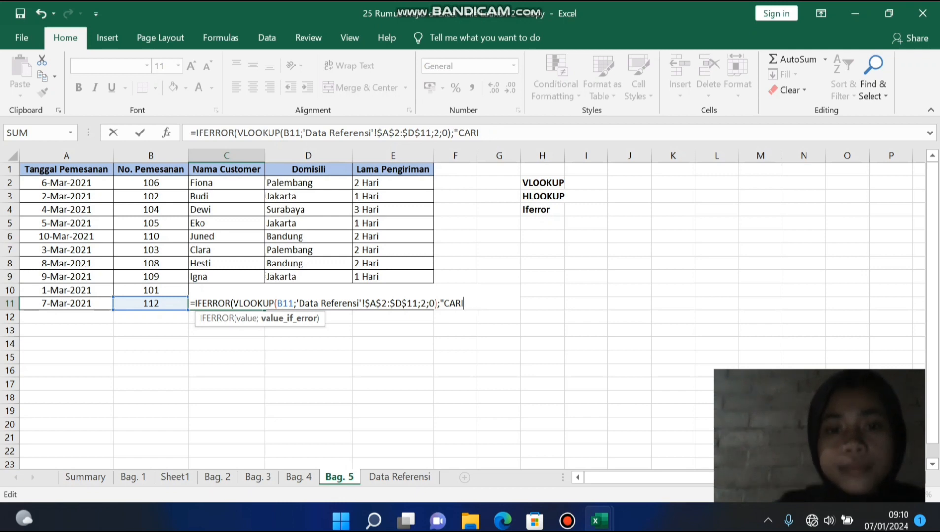
pyautogui.press('BackSpace')
pyautogui.write('A LAIN')
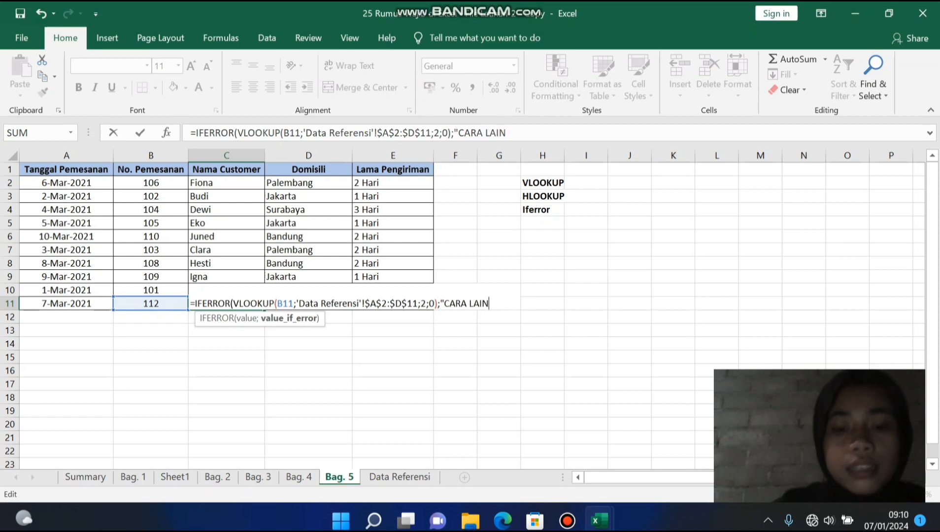
pyautogui.write('NYA')
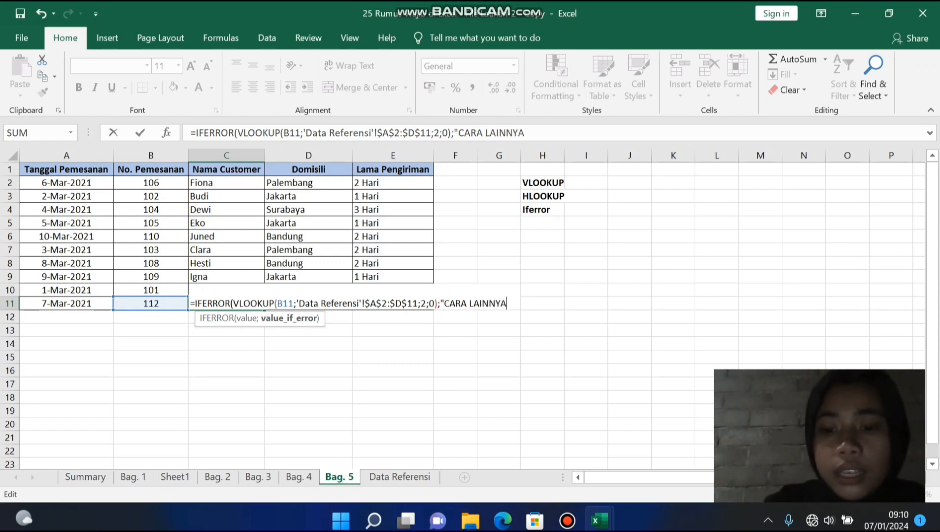
pyautogui.write('"')
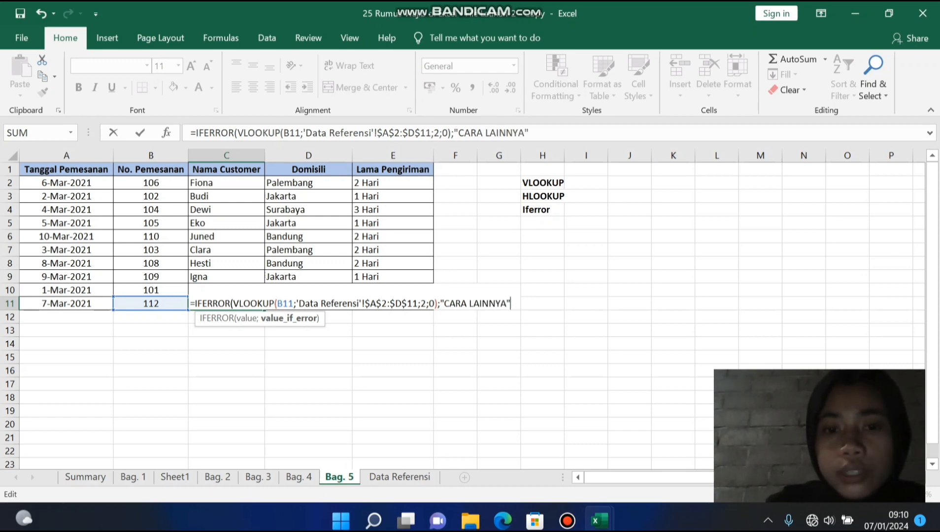
pyautogui.write(')')
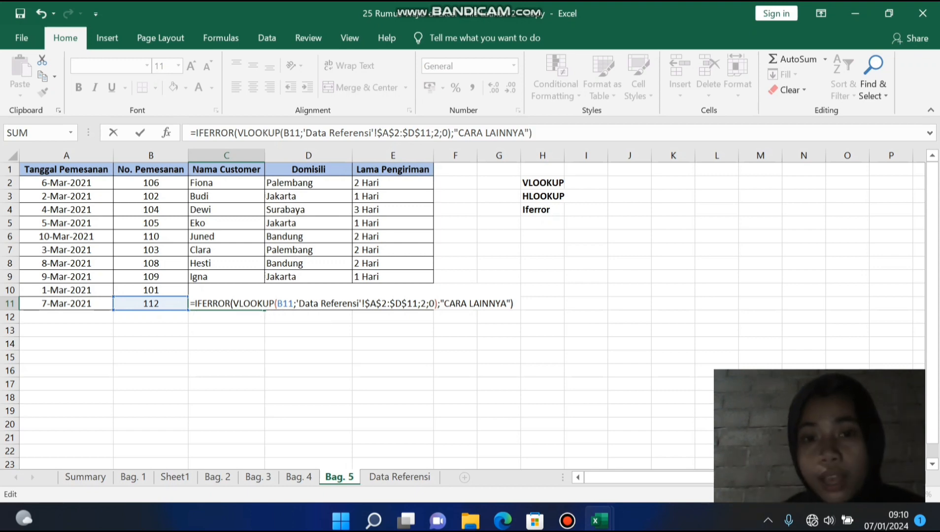
pyautogui.press('Return')
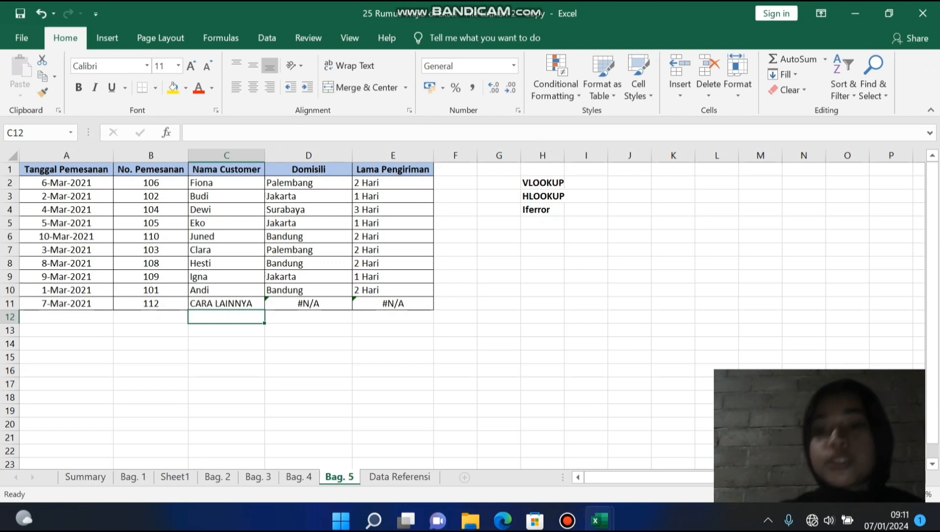
pyautogui.click(226, 303)
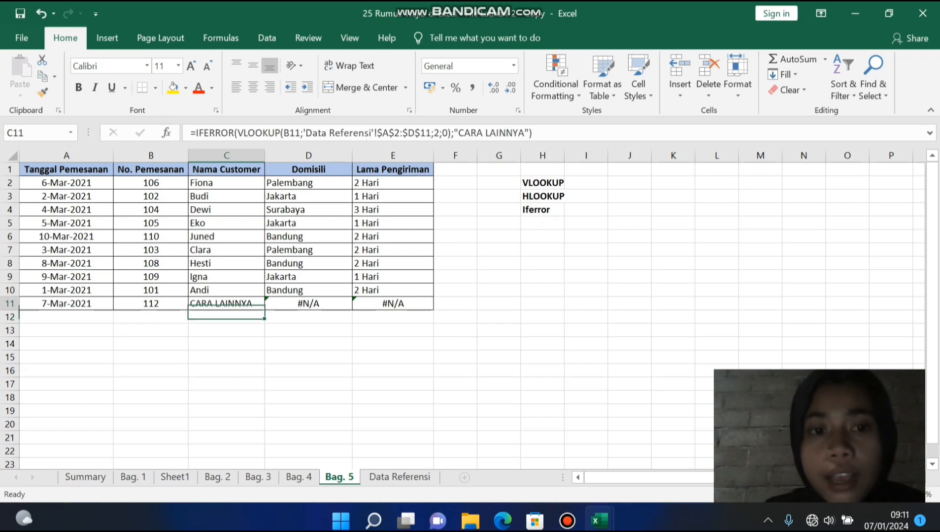
# - Wrap the Domisili VLOOKUP formula in D11 in an opening IFERROR function
pyautogui.doubleClick(301, 303)
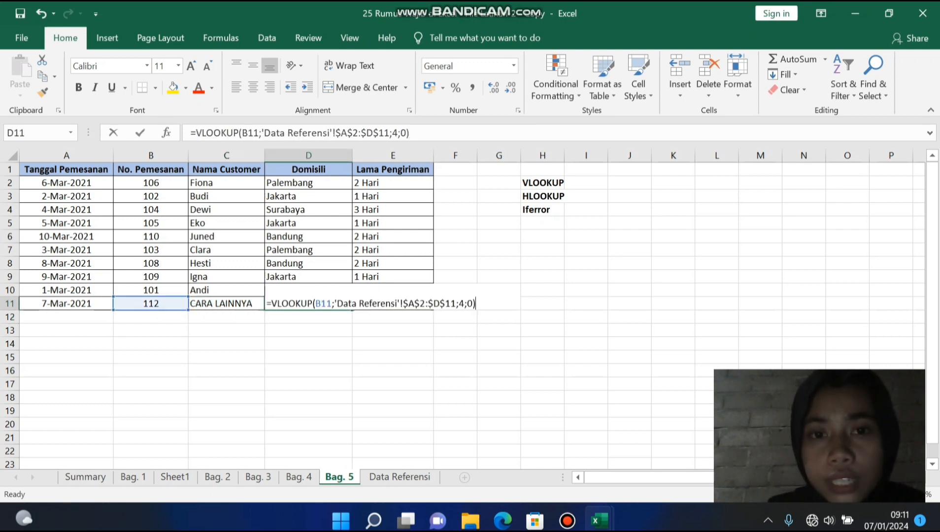
pyautogui.click(271, 303)
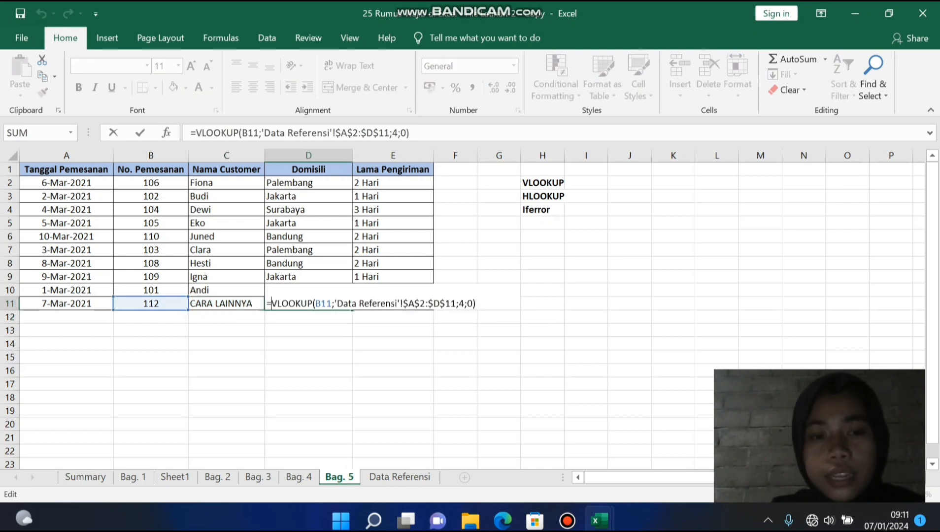
pyautogui.write('(')
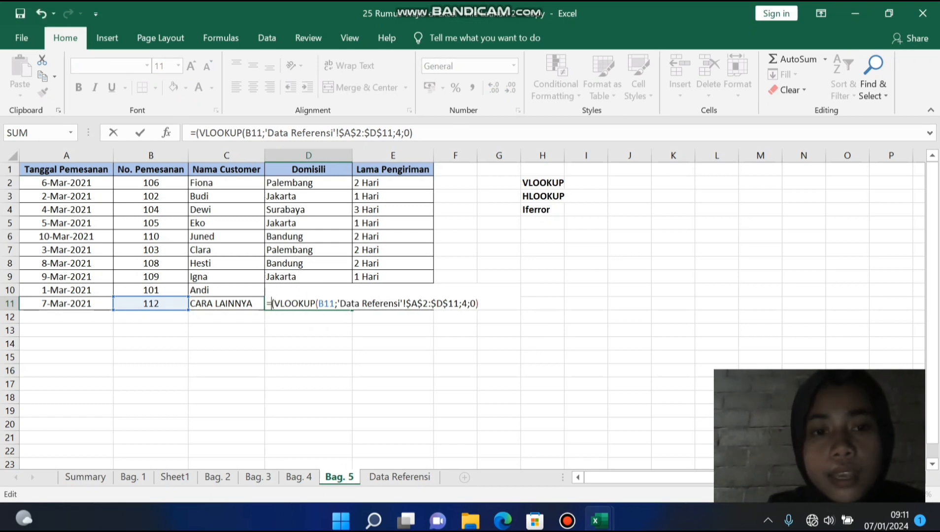
pyautogui.write('IF')
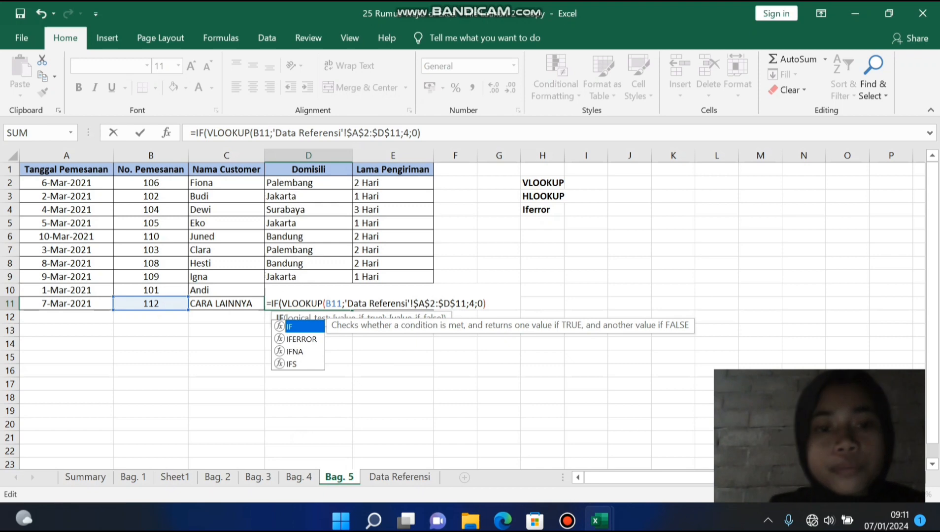
pyautogui.press('Down')
pyautogui.write('ERROR')
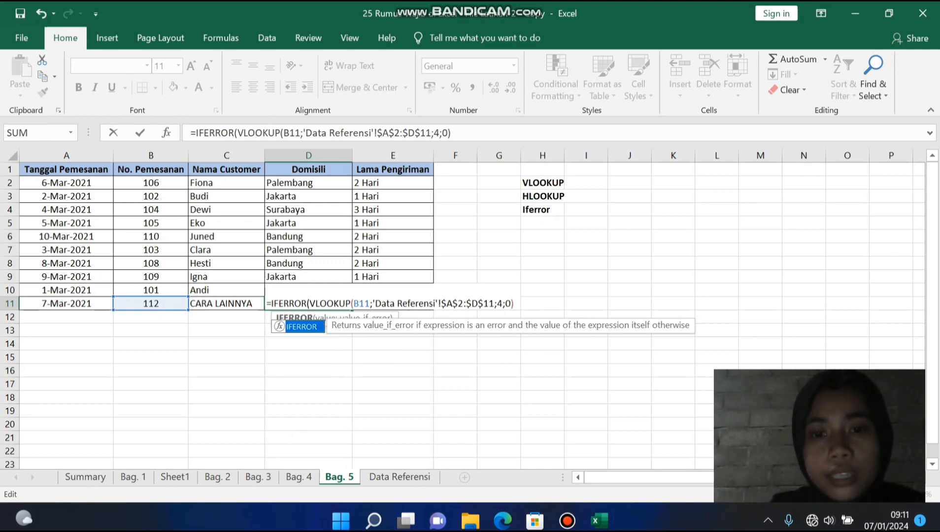
# - Complete the IFERROR in D11 with "NILAI ERROR" as the value returned on error
pyautogui.click(514, 303)
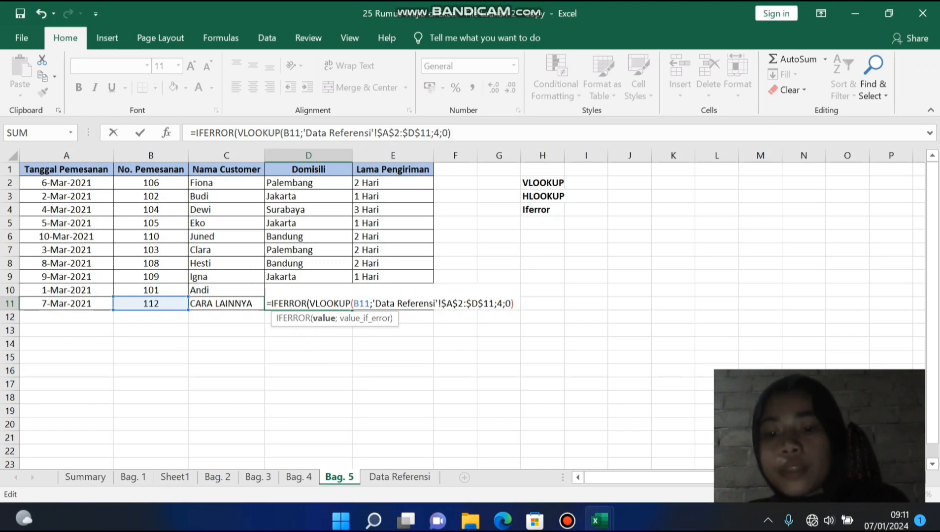
pyautogui.write(";'")
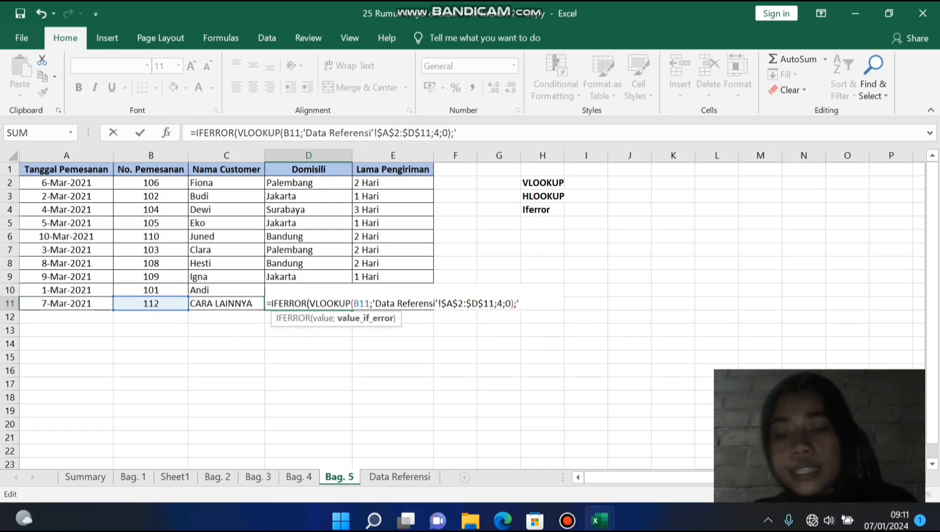
pyautogui.write("'")
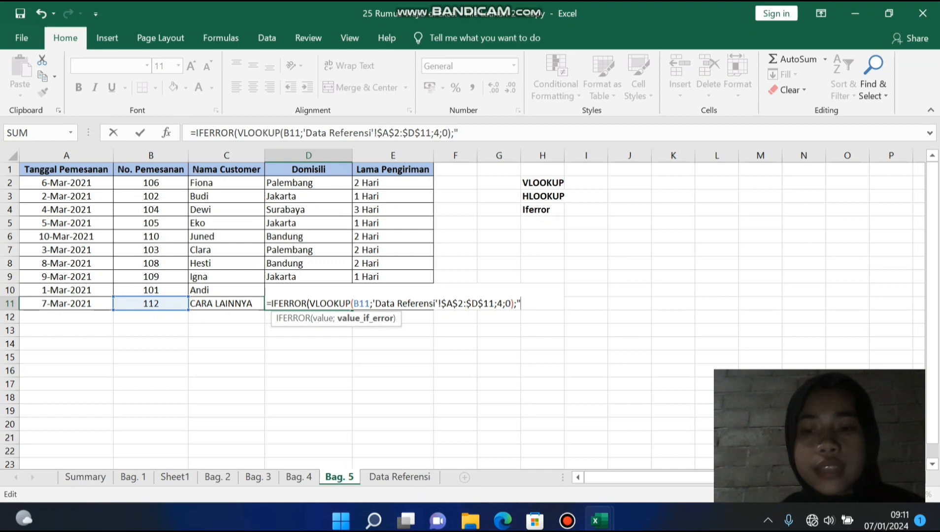
pyautogui.write('NILAI')
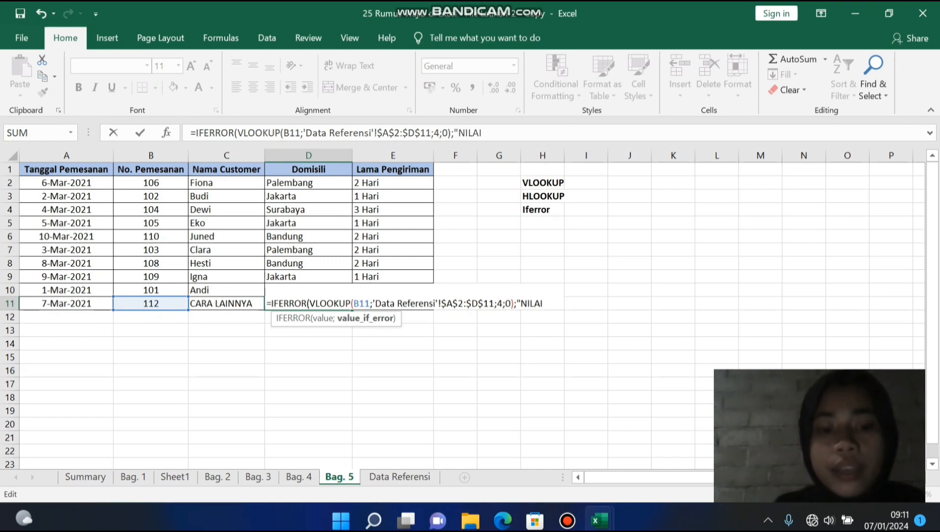
pyautogui.write(' ERROR')
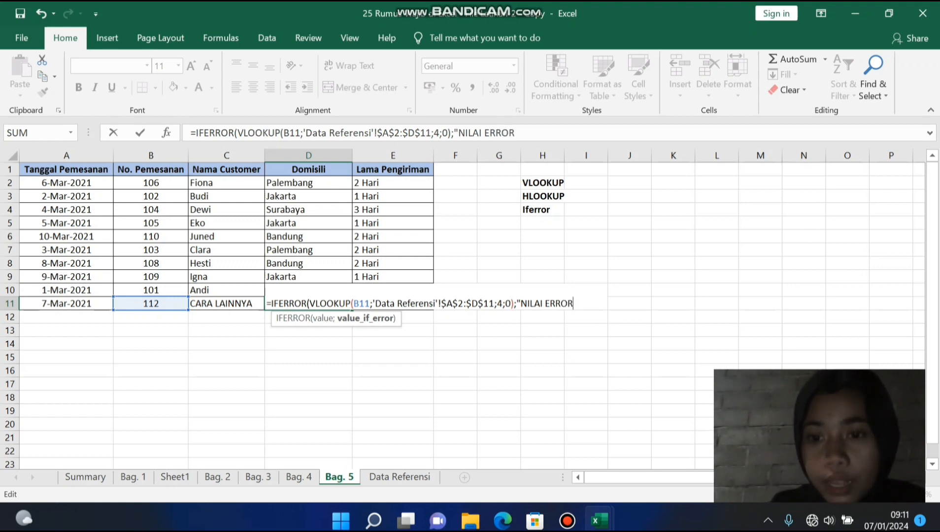
pyautogui.write('")')
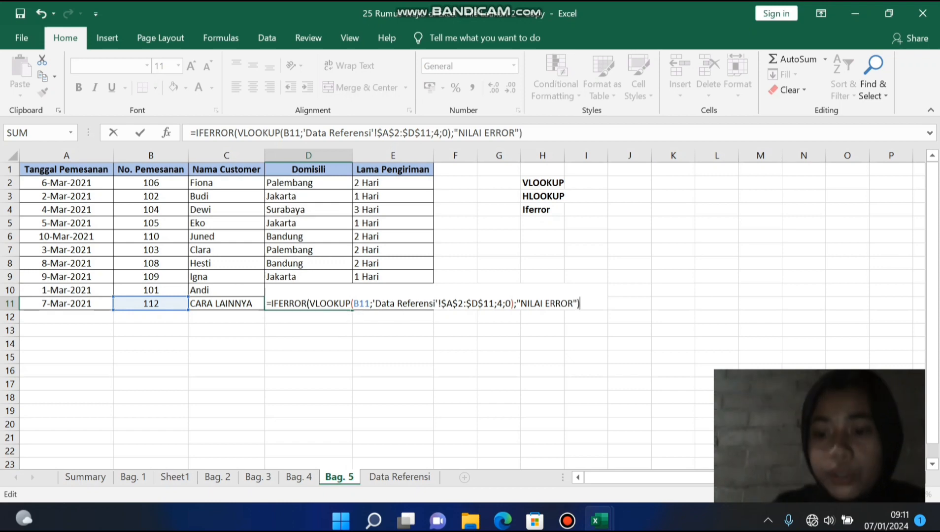
pyautogui.press('Return')
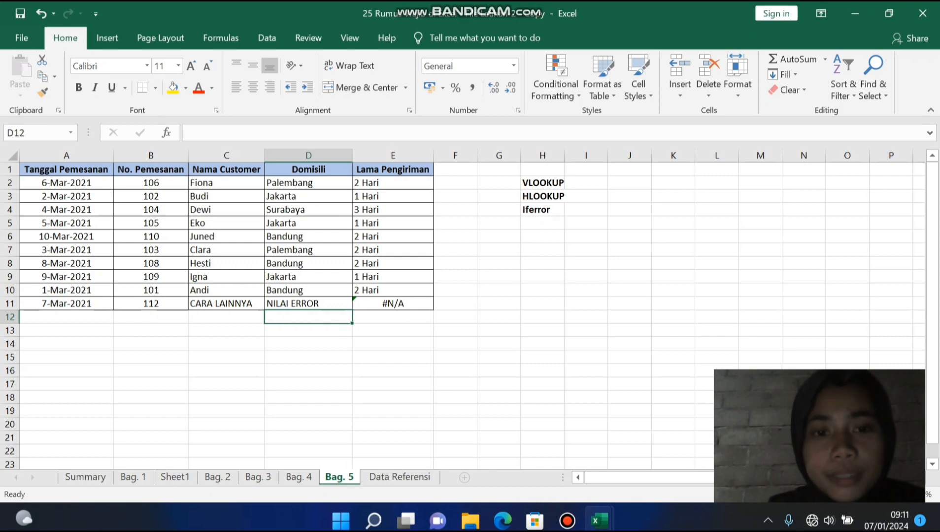
# - Wrap the Lama Pengiriman HLOOKUP formula in E11 in an opening IFERROR function
pyautogui.doubleClick(395, 303)
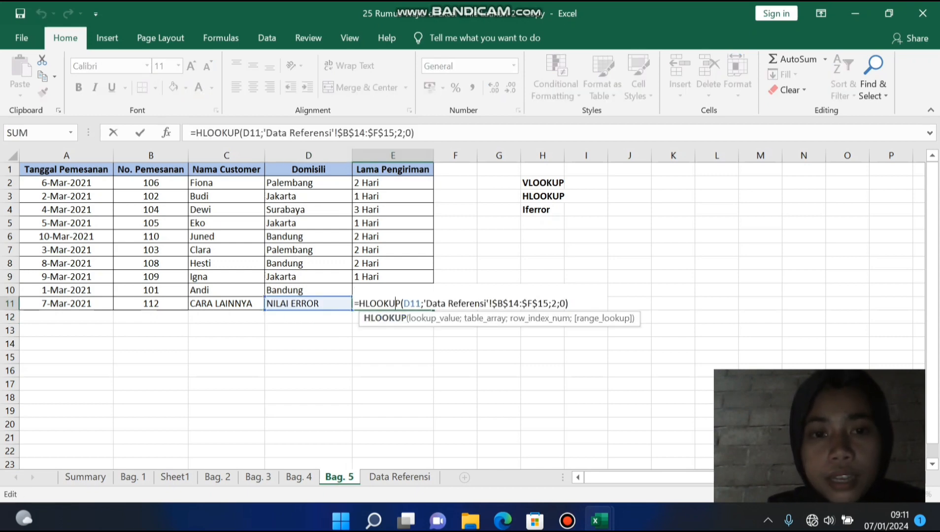
pyautogui.click(359, 304)
pyautogui.write('(')
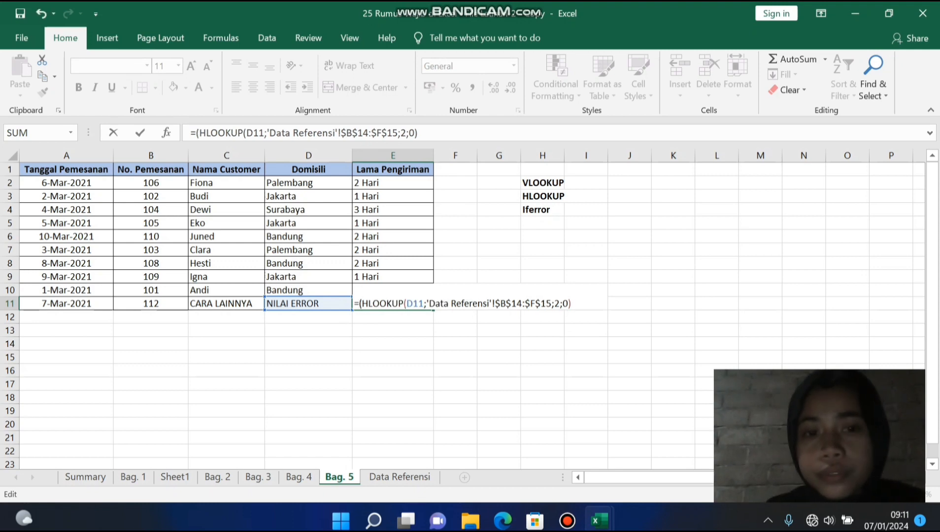
pyautogui.write('IFF')
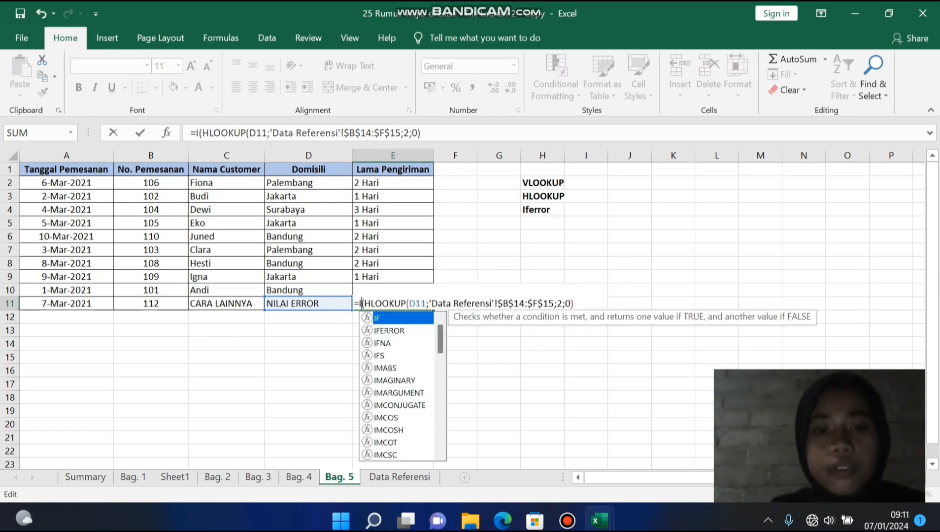
pyautogui.press('BackSpace')
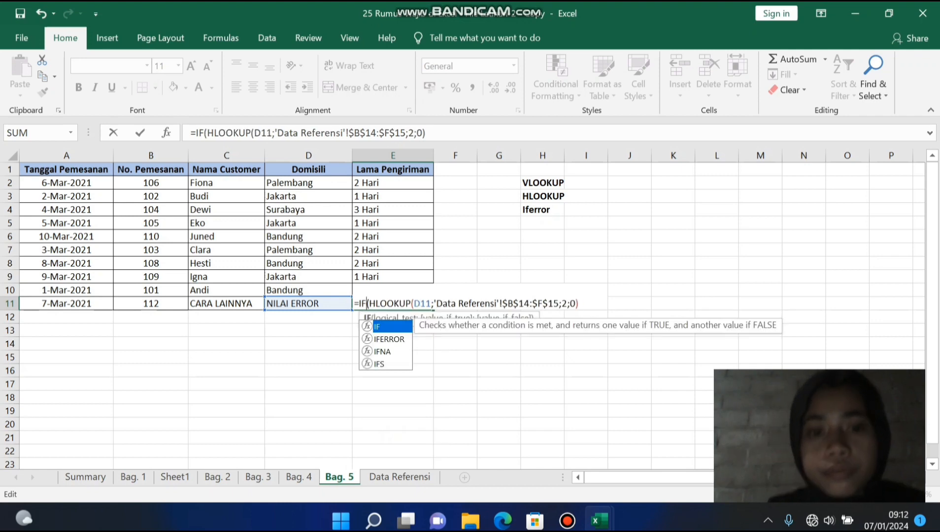
pyautogui.write('ERROR')
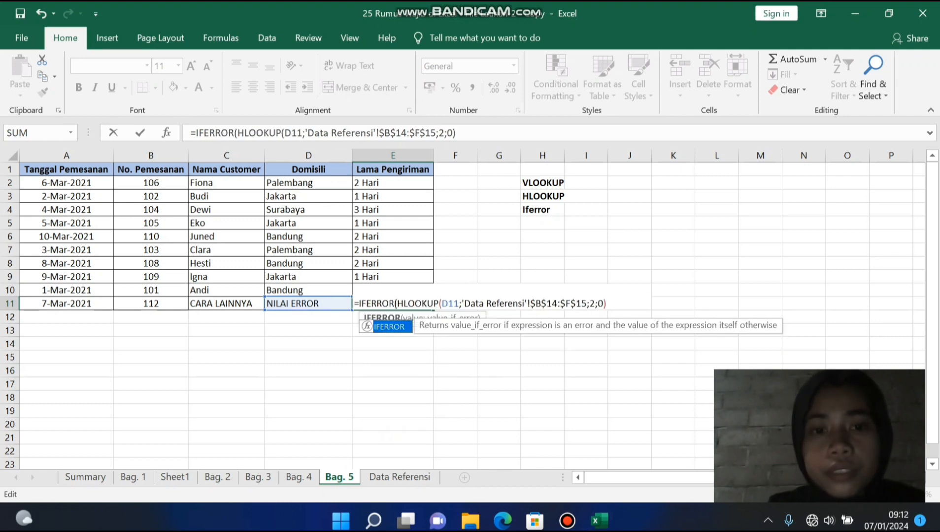
# - Complete the IFERROR in E11 with "ERROR" as the value returned on error
pyautogui.click(607, 303)
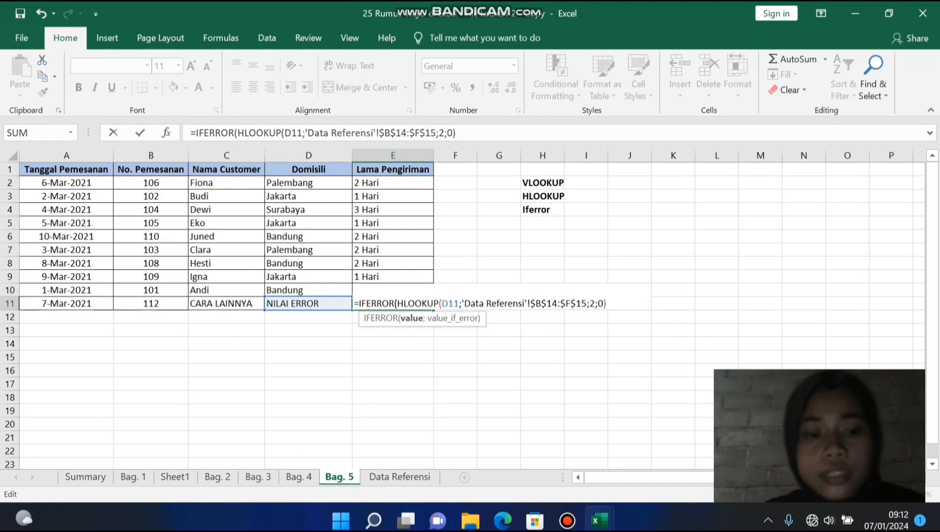
pyautogui.write(';')
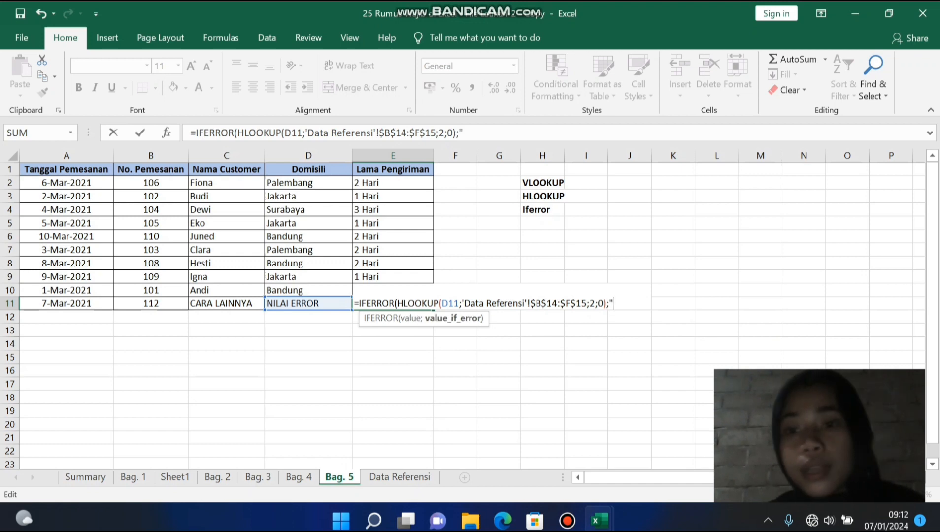
pyautogui.write('"')
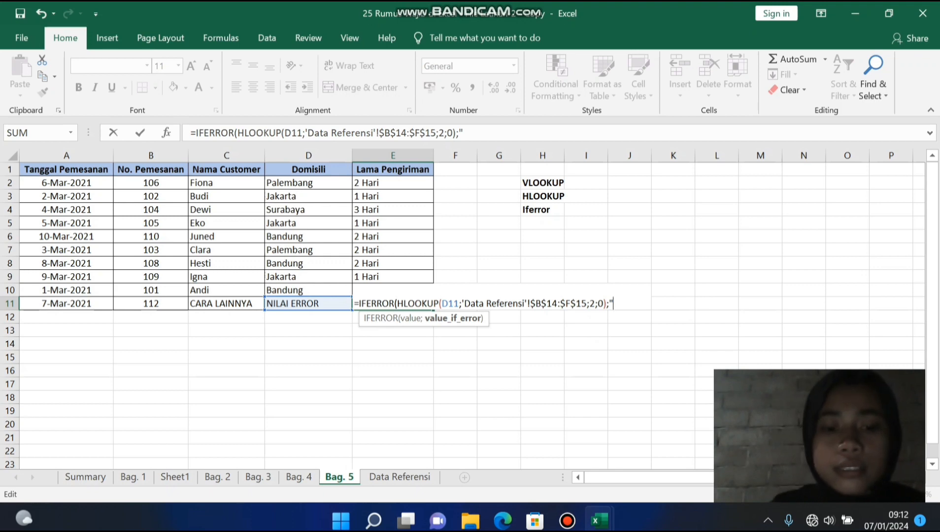
pyautogui.write('ERROR')
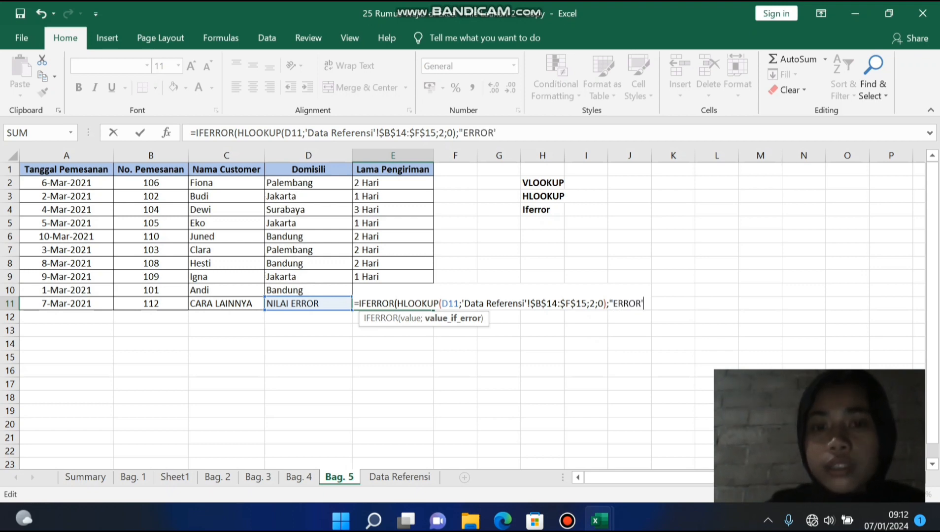
pyautogui.write('"')
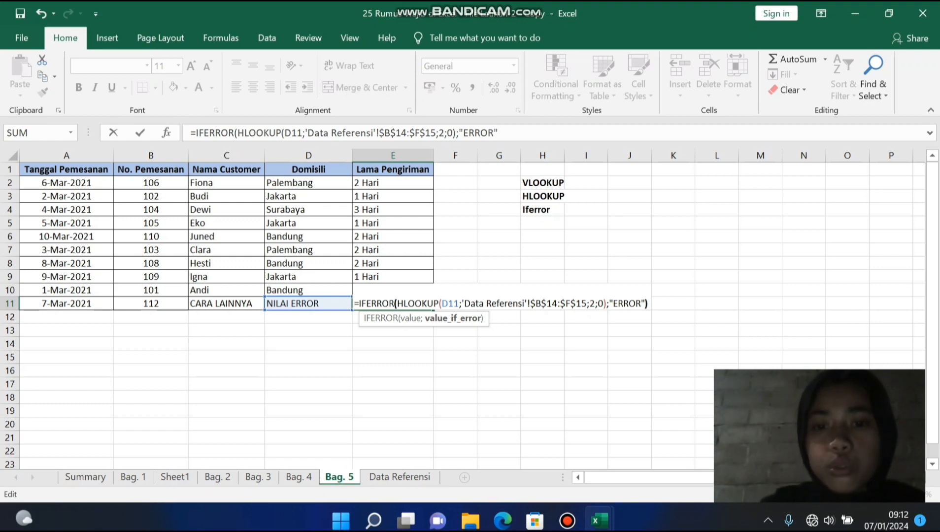
pyautogui.write(')')
pyautogui.press('Return')
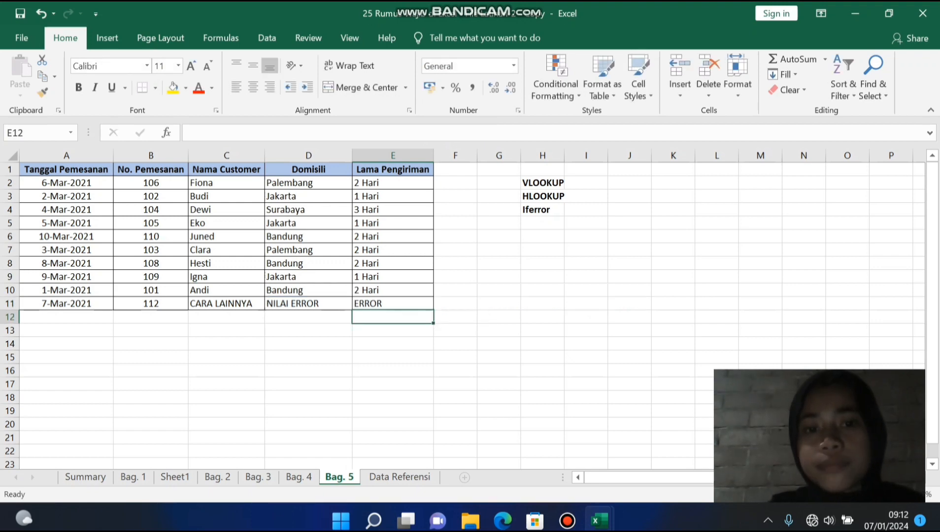